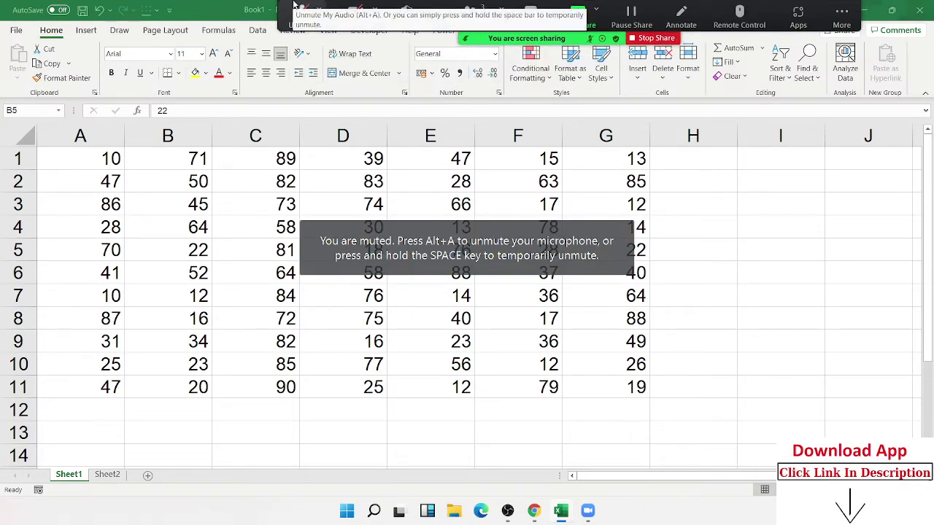
- Toggle the meeting microphone and glance at the participants list, ending unmuted
click(302, 13)
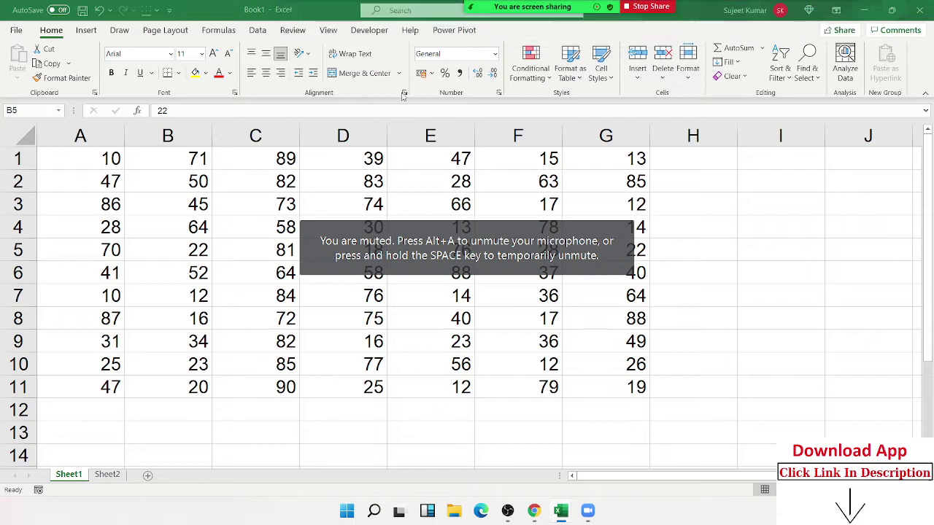
click(470, 15)
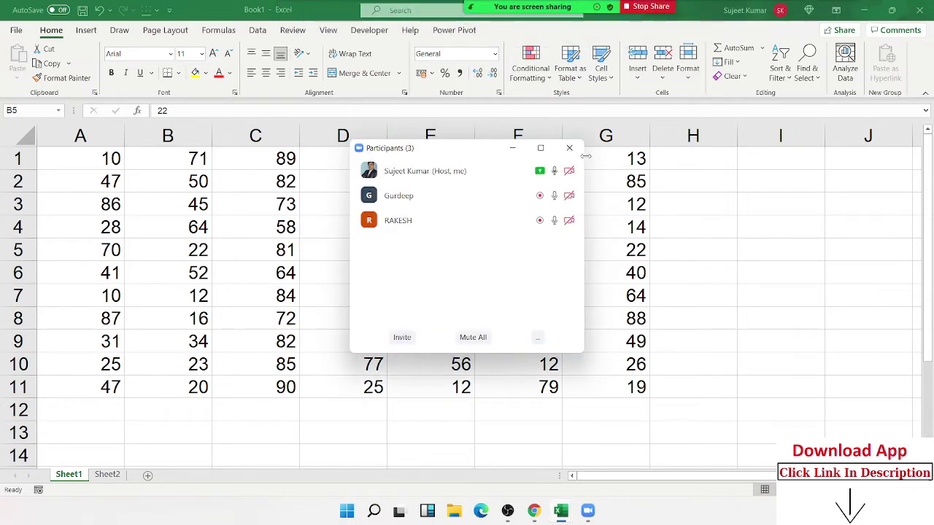
click(569, 148)
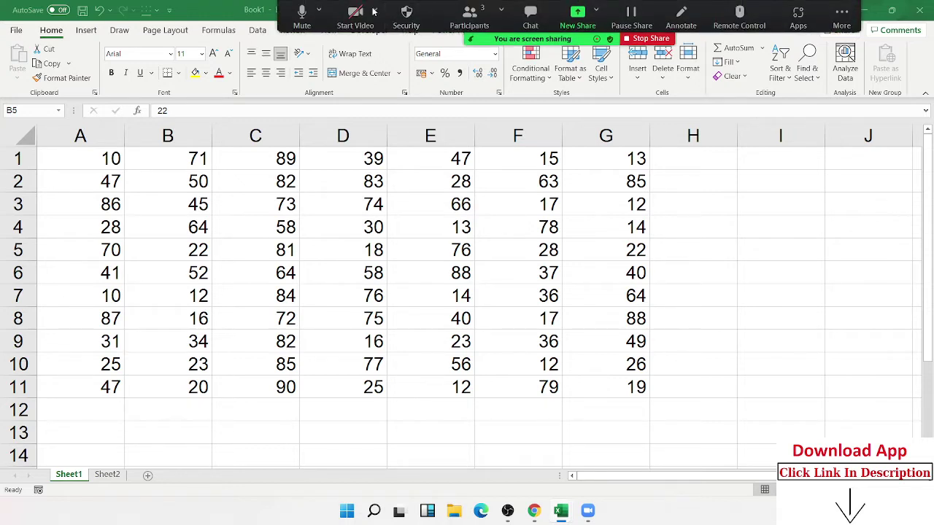
click(309, 16)
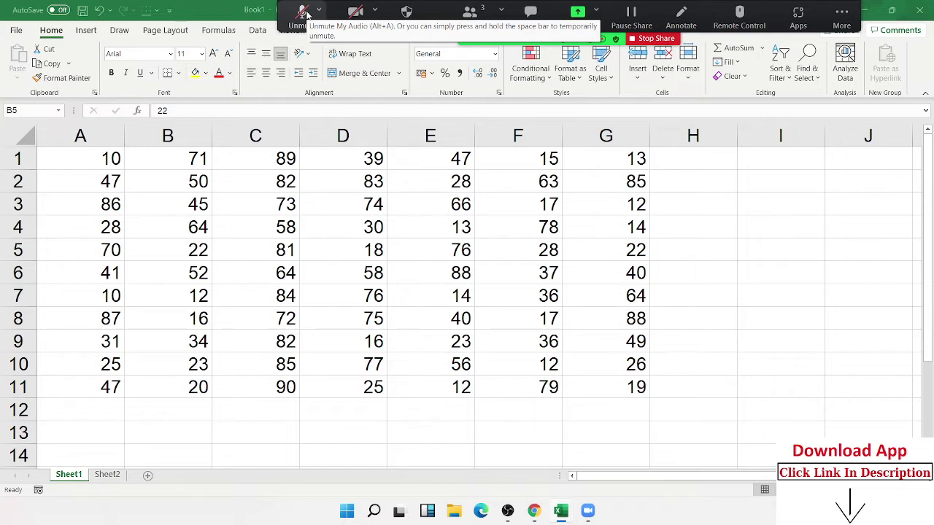
click(304, 13)
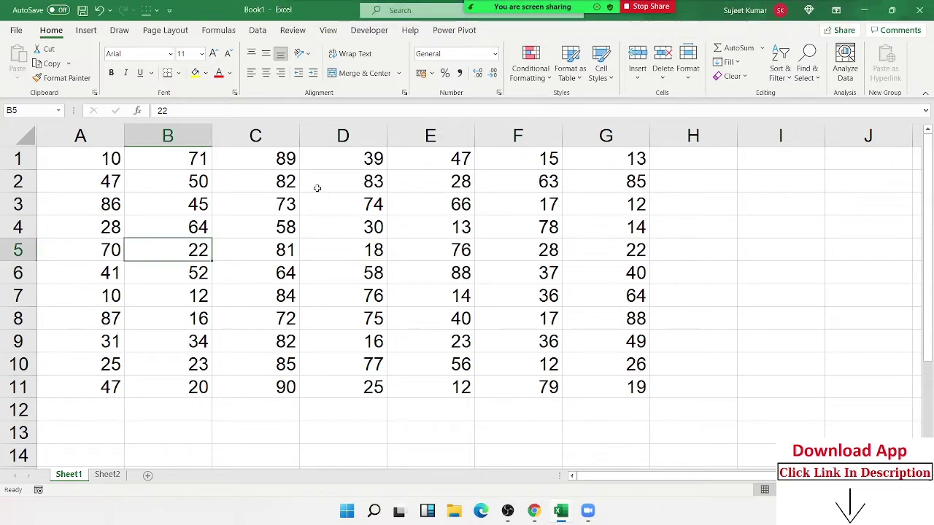
- Clear C3:E7, then undo to restore its values, leaving D12 selected
drag(248, 200, 427, 294)
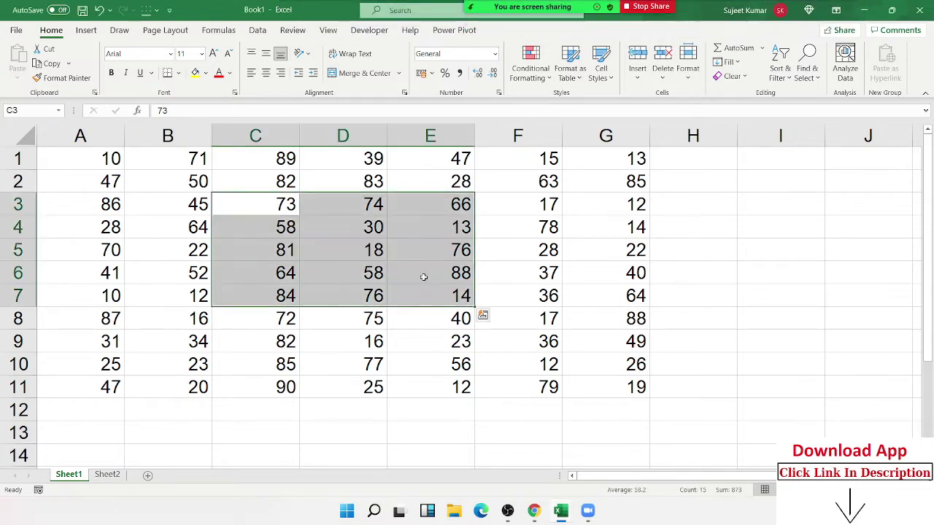
key(Delete)
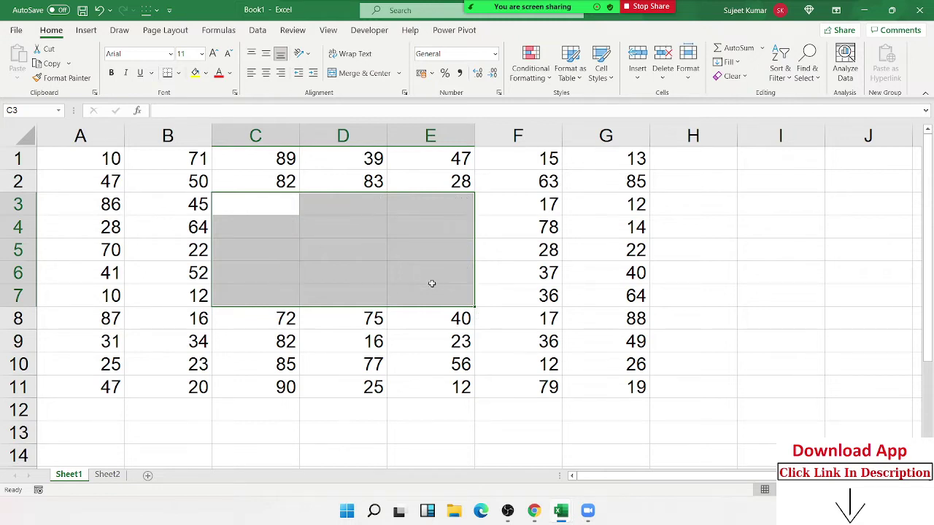
key(ctrl+z)
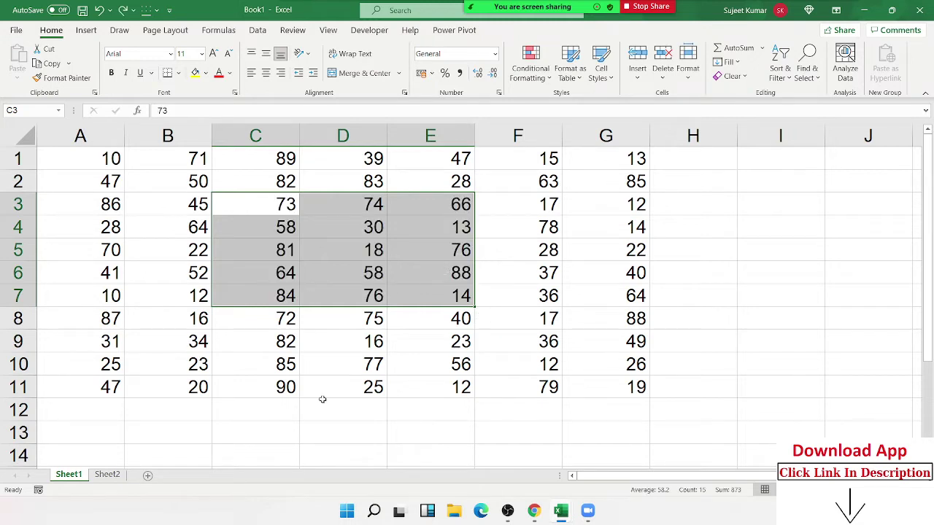
click(322, 402)
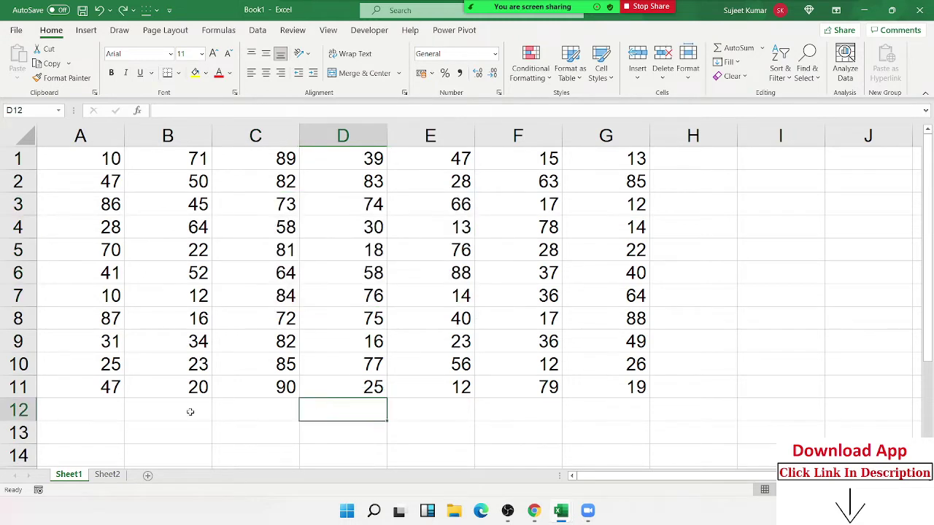
- Look over Sheet1's tab actions and the Format options without choosing, then show the Review ribbon
right_click(65, 480)
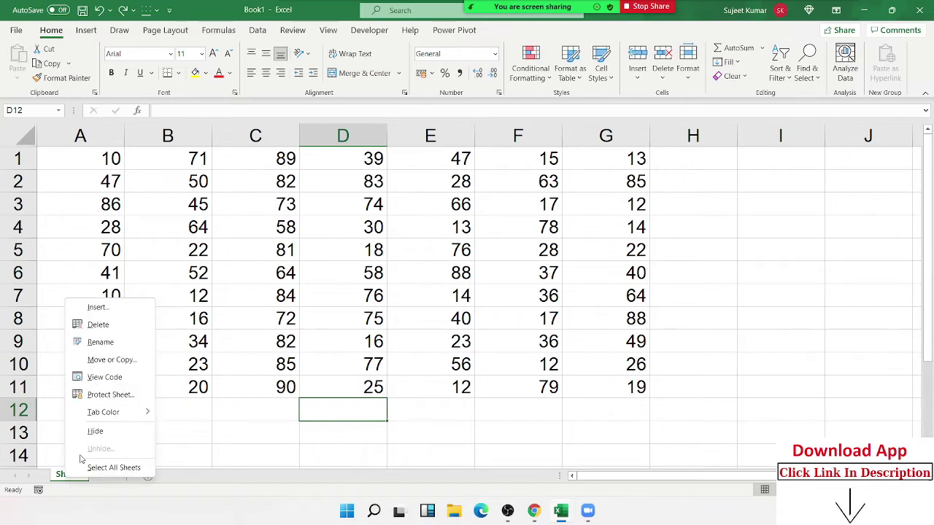
key(Escape)
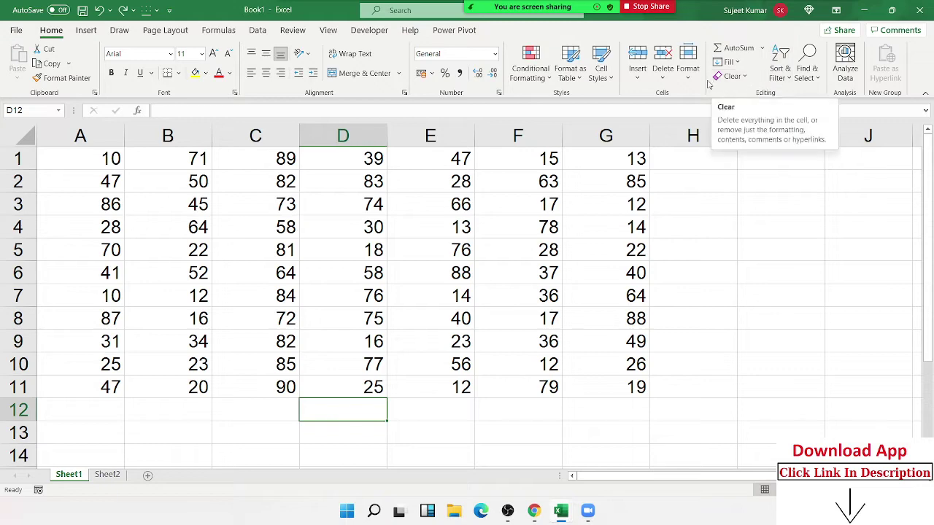
click(688, 62)
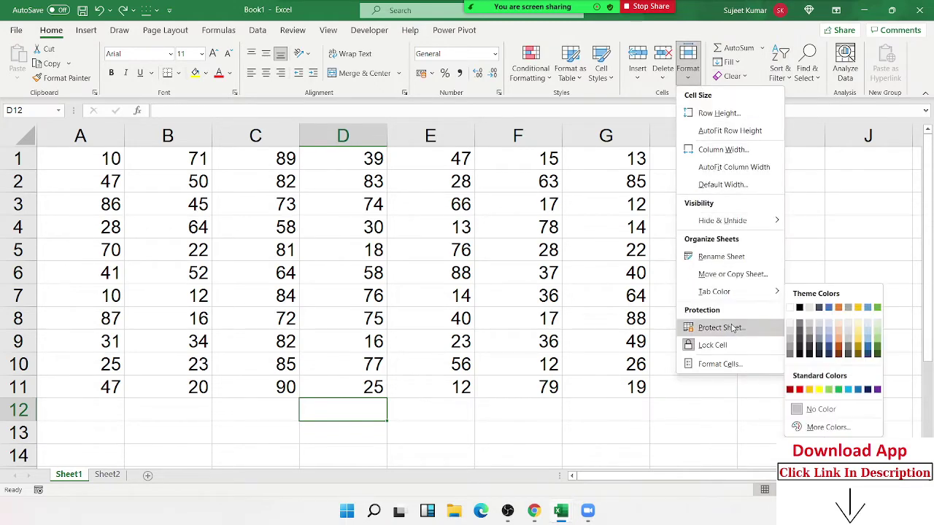
key(Escape)
click(293, 29)
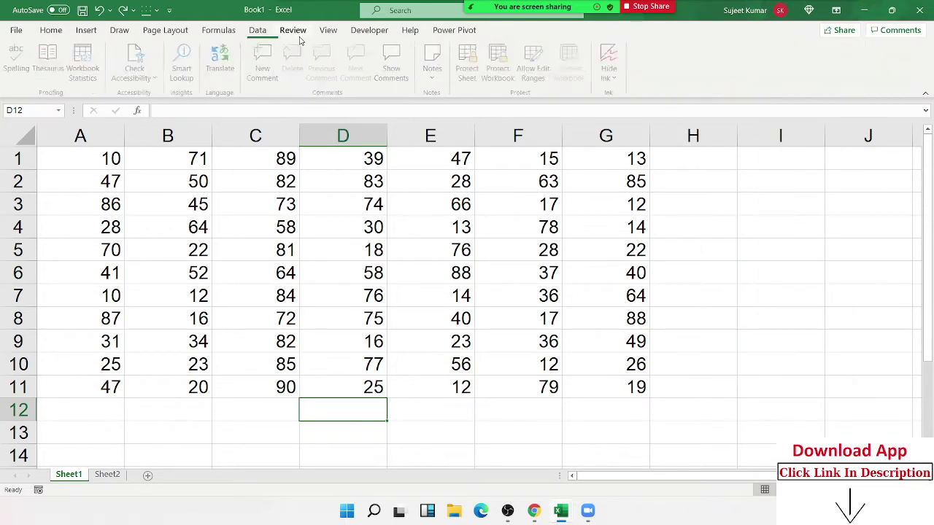
- Protect Sheet1 with a confirmed password, then select E6 to test the protection
click(470, 67)
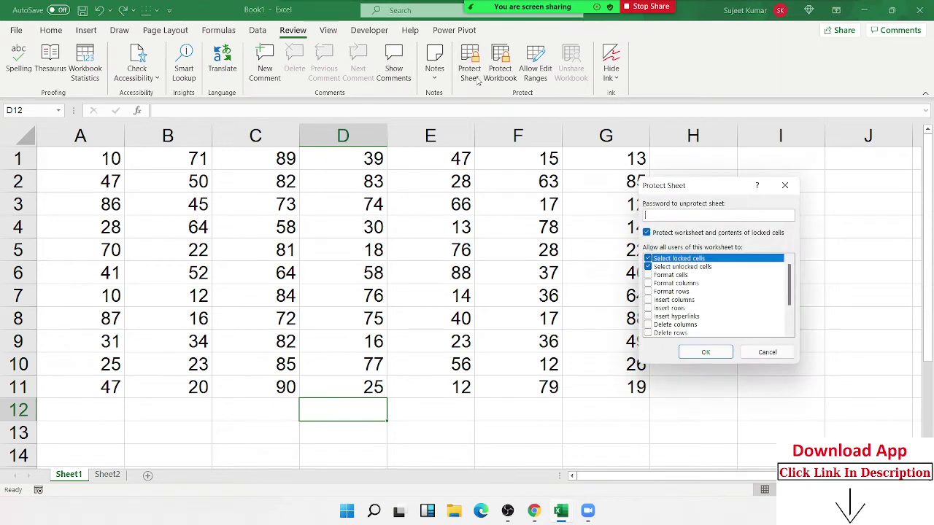
text(1)
key(Return)
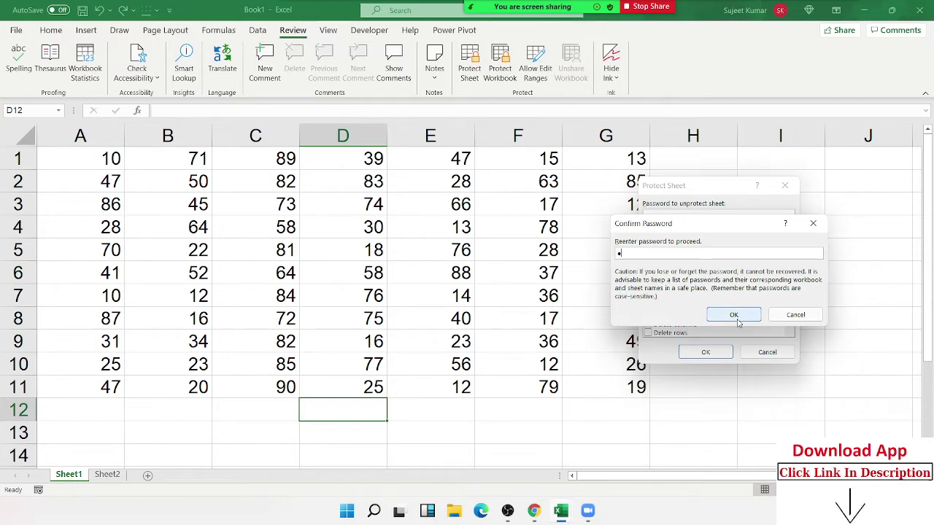
click(736, 317)
click(432, 264)
- Try editing E6 and C6 on the protected sheet, dismissing both protected-sheet warnings
double_click(431, 264)
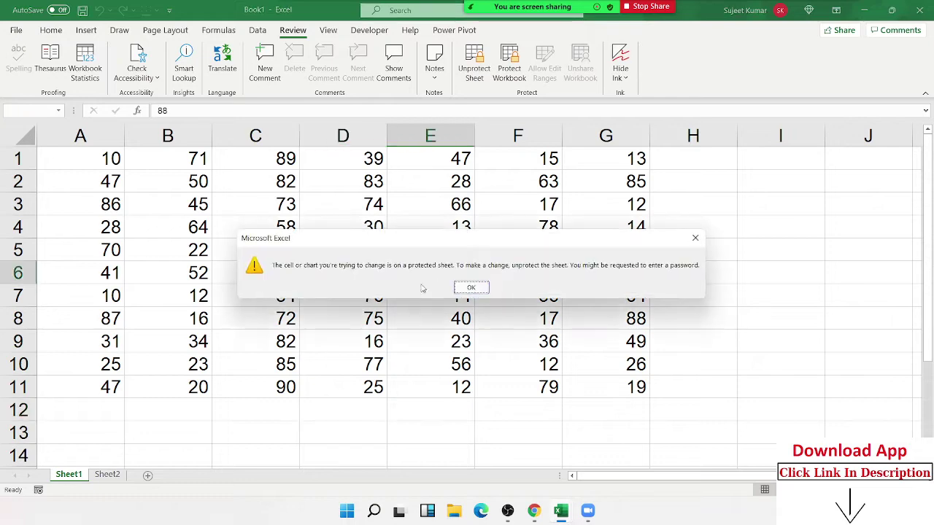
click(472, 287)
click(256, 272)
double_click(255, 272)
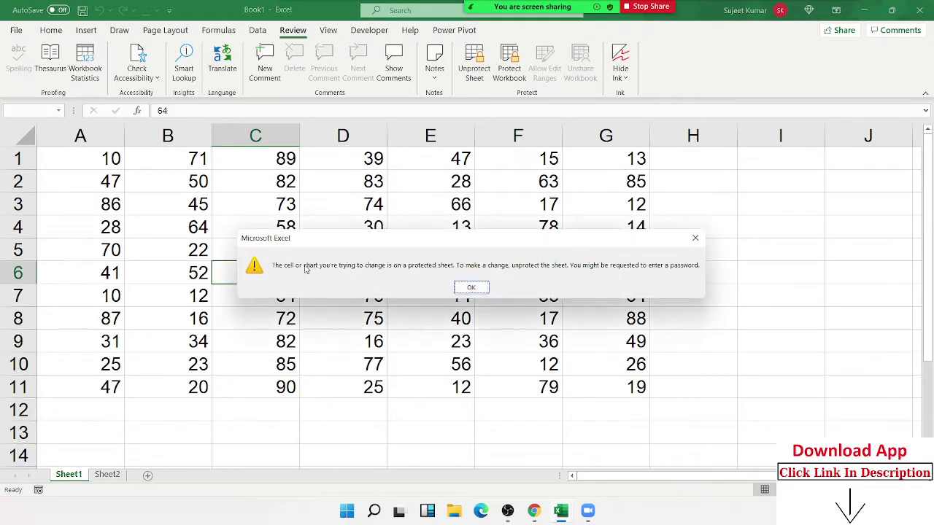
click(482, 287)
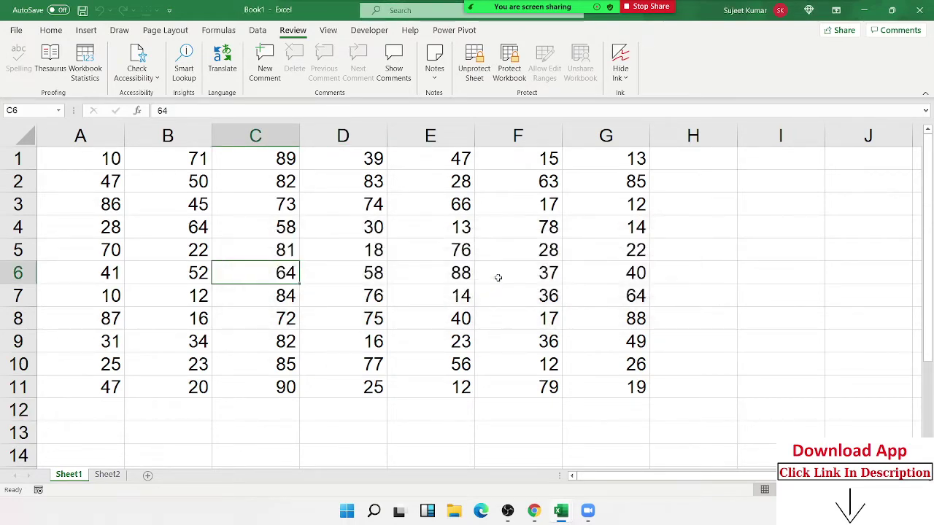
scroll(501, 277, down, 4)
scroll(502, 276, up, 4)
- Copy Sheet1's C3:G8 into a new Sheet3 starting at A1, then return to Sheet1
drag(581, 319, 267, 219)
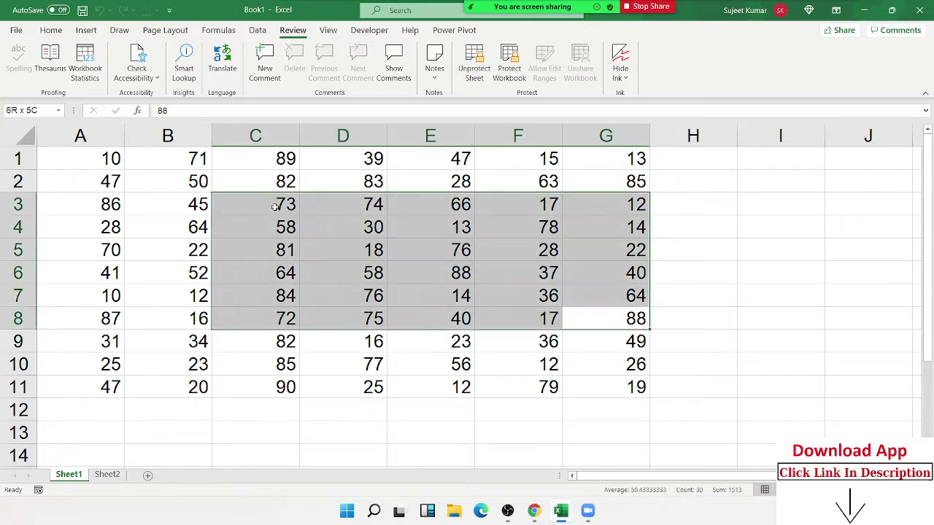
key(ctrl+c)
click(147, 476)
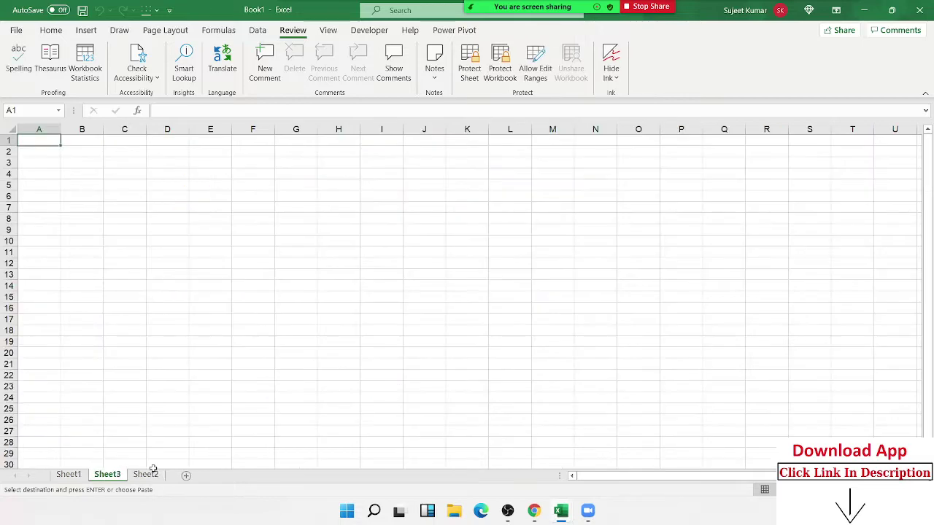
key(ctrl+v)
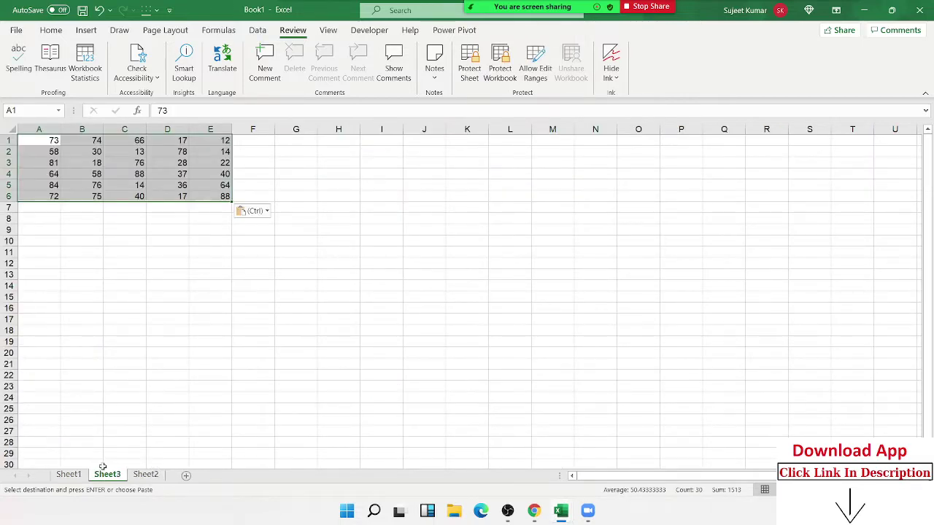
click(69, 474)
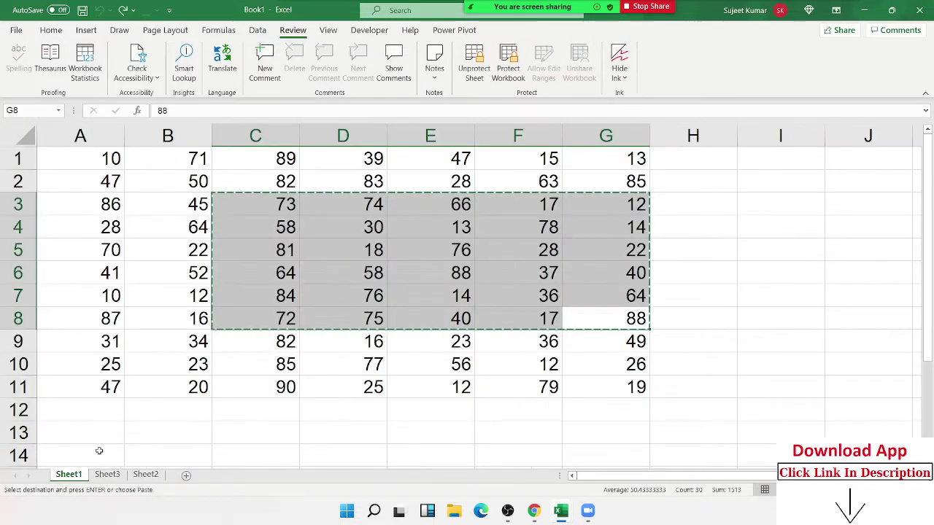
click(692, 232)
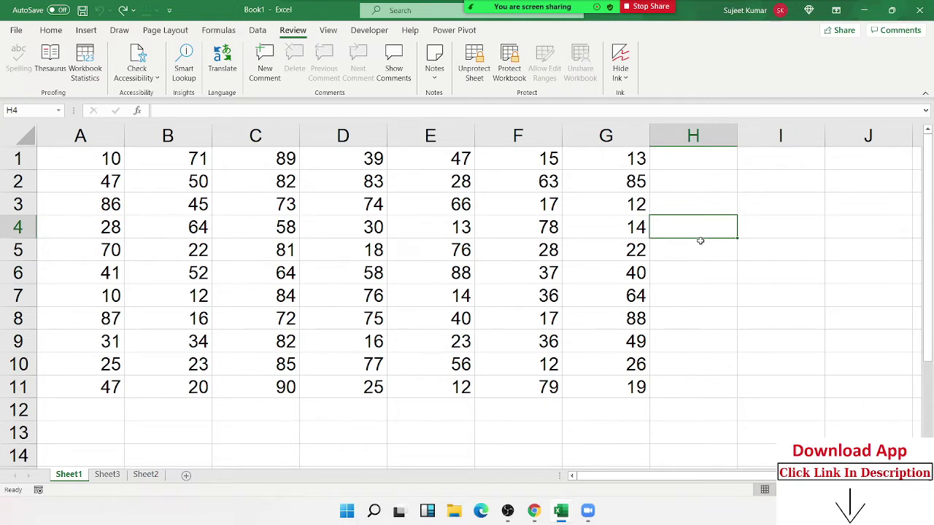
- Unprotect Sheet1 by entering its password
right_click(64, 480)
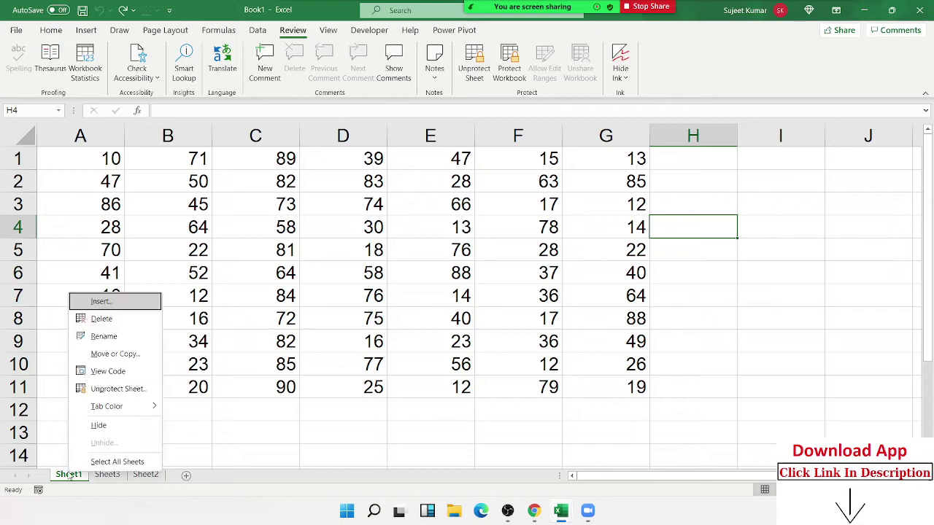
click(98, 389)
text(1)
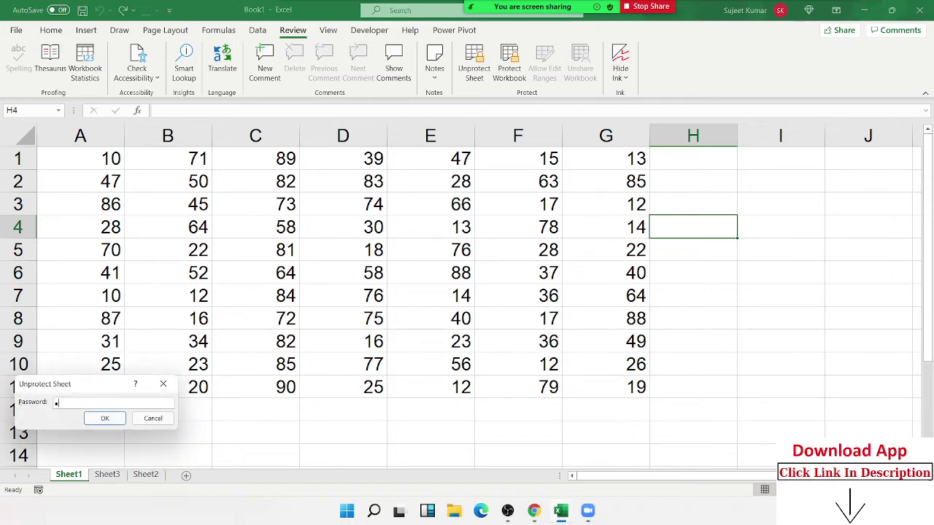
click(105, 417)
- Reopen Sheet1's Protect Sheet settings and move the dialog to the centre
right_click(79, 476)
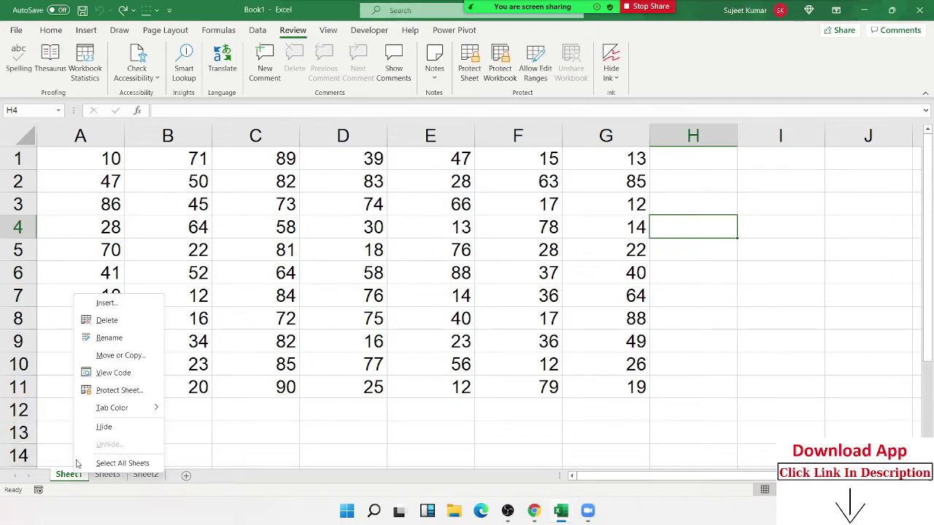
click(102, 390)
drag(96, 298, 417, 225)
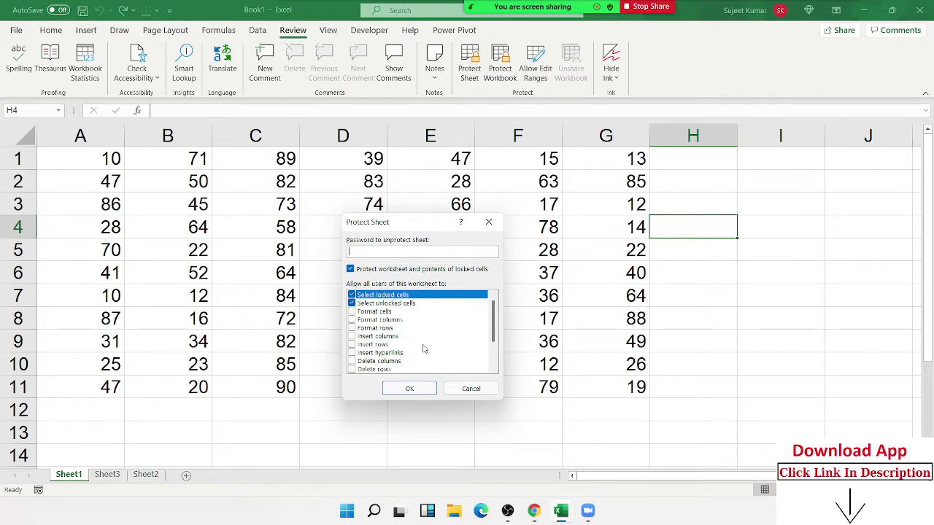
- Protect Sheet1 without a password, leaving Format cells disallowed and unchecking Select unlocked cells
click(386, 312)
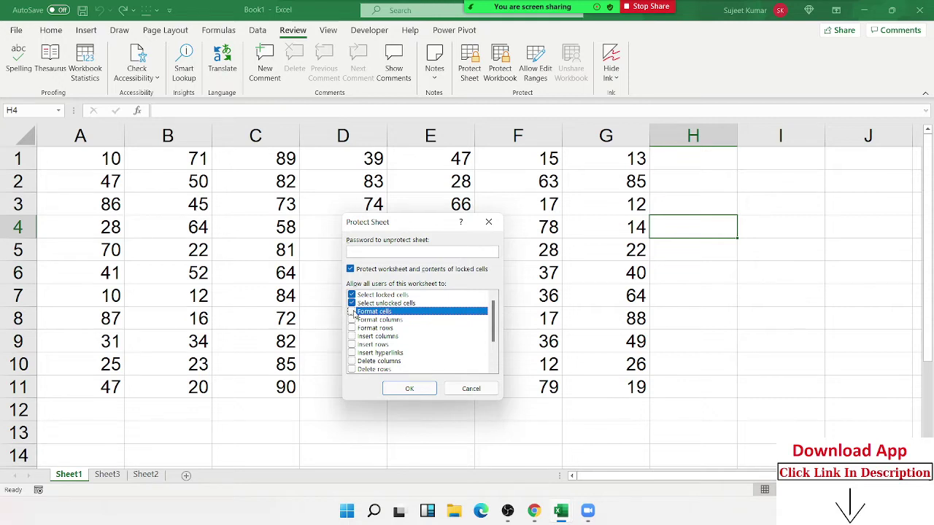
click(351, 312)
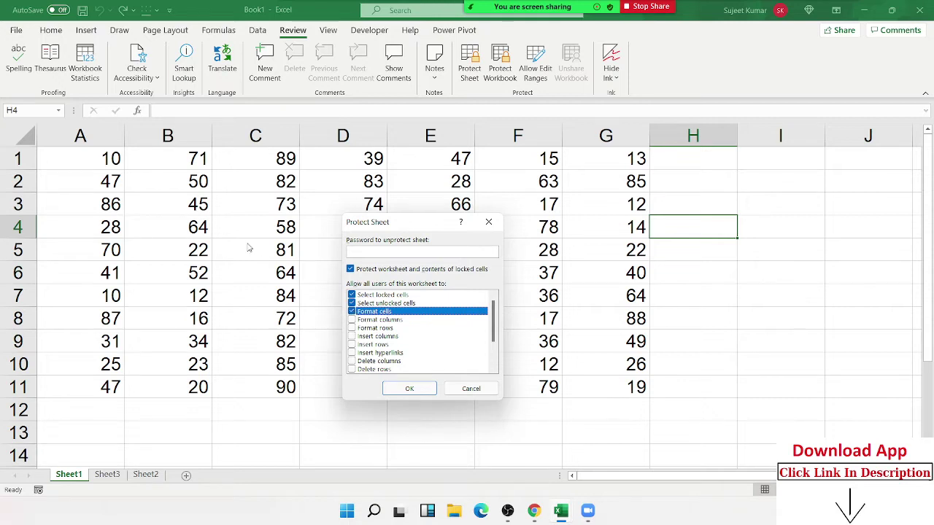
click(351, 311)
scroll(353, 352, down, 1)
scroll(353, 351, down, 1)
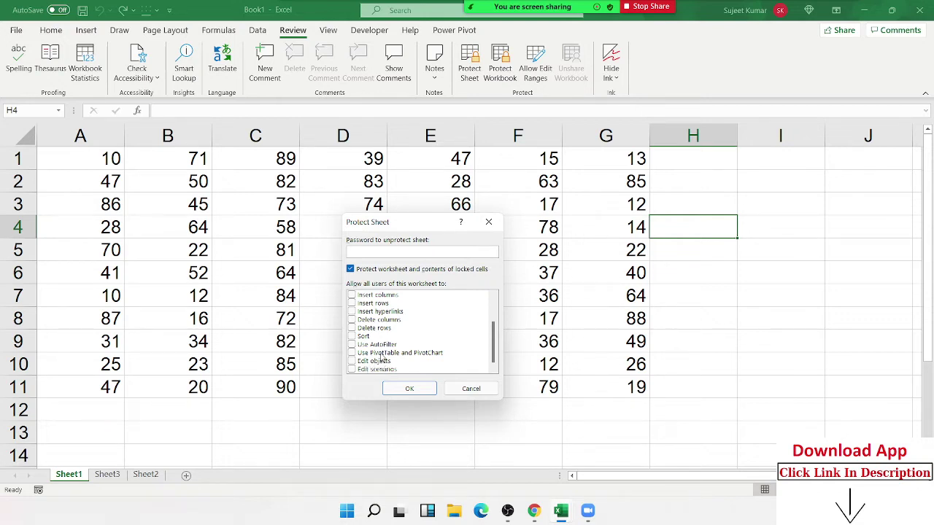
scroll(379, 354, up, 2)
scroll(380, 352, down, 2)
scroll(379, 352, up, 2)
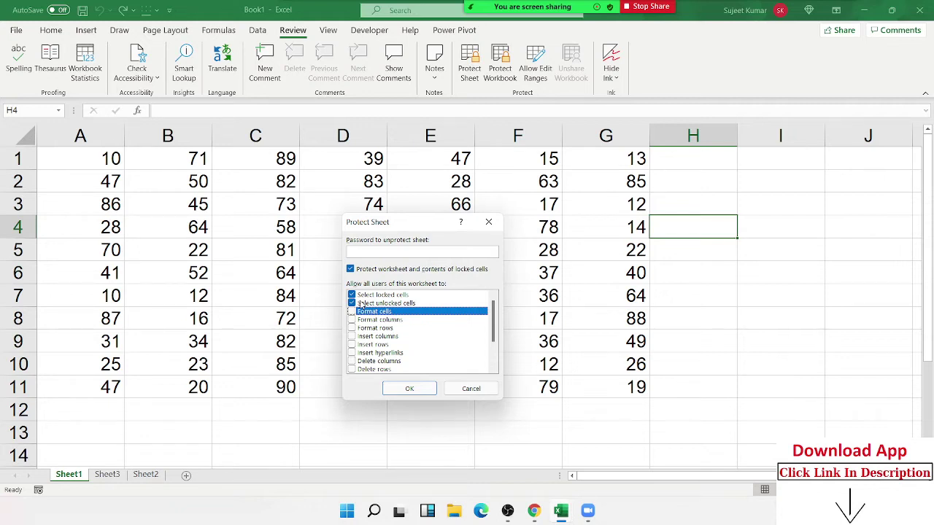
click(362, 304)
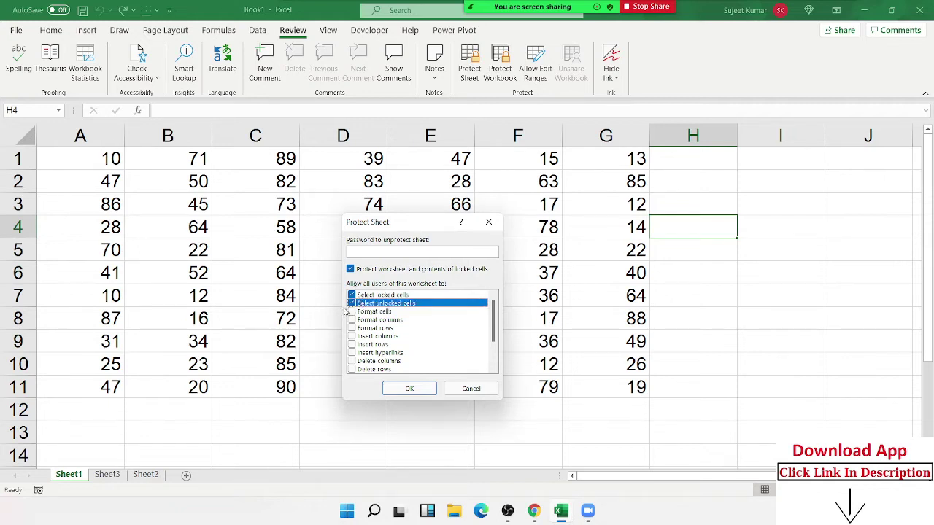
click(351, 304)
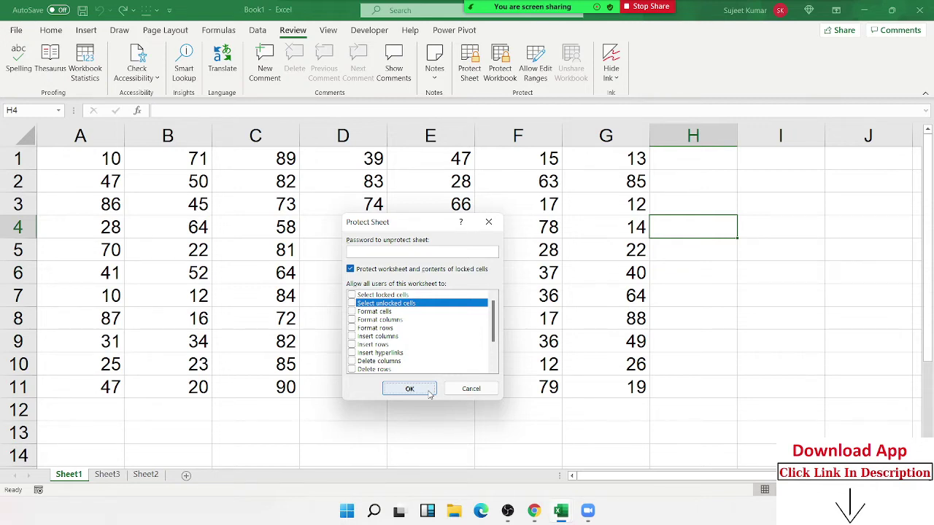
click(409, 389)
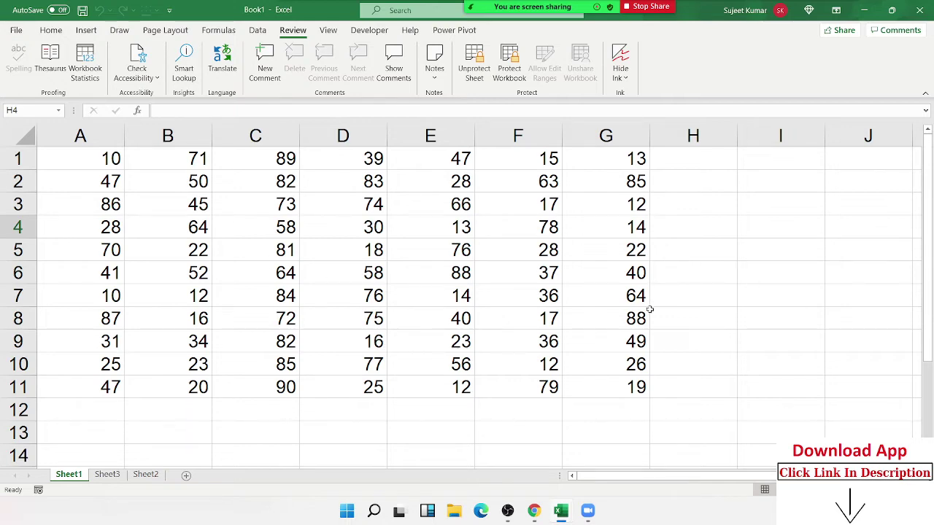
key(ctrl+c)
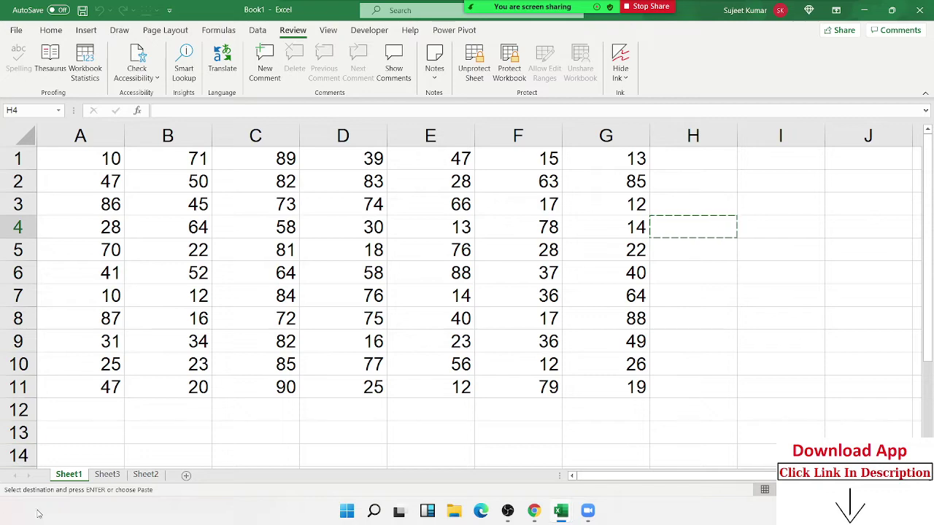
- On Sheet3, select E6:J17 and apply a yellow Fill Color from the Home ribbon
click(107, 474)
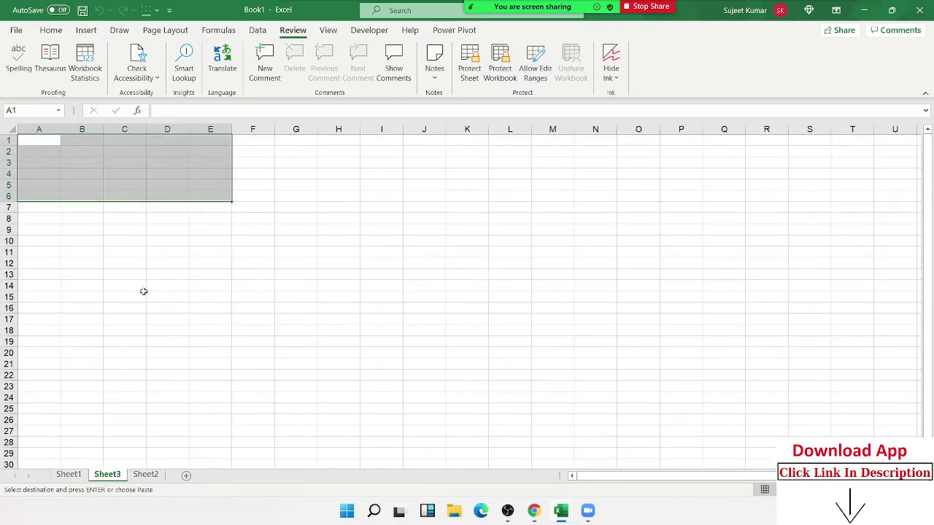
click(135, 252)
drag(220, 197, 423, 319)
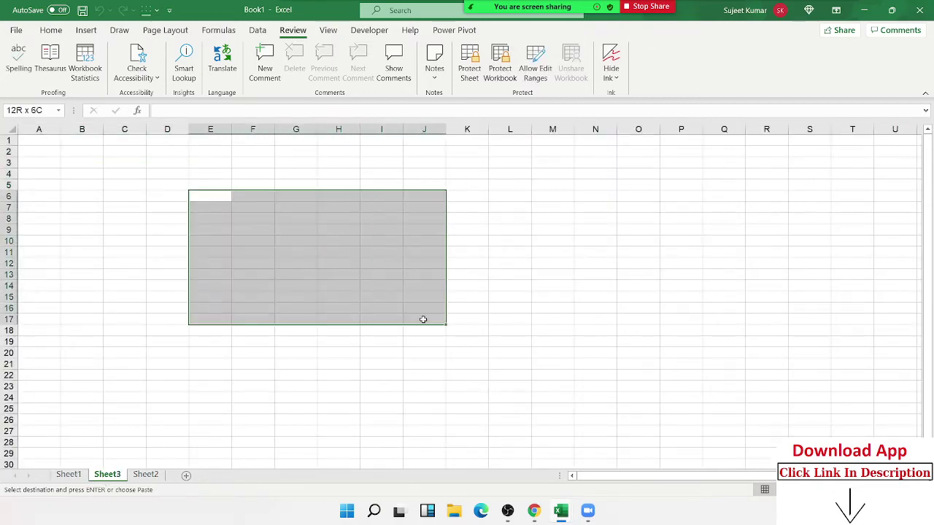
click(51, 30)
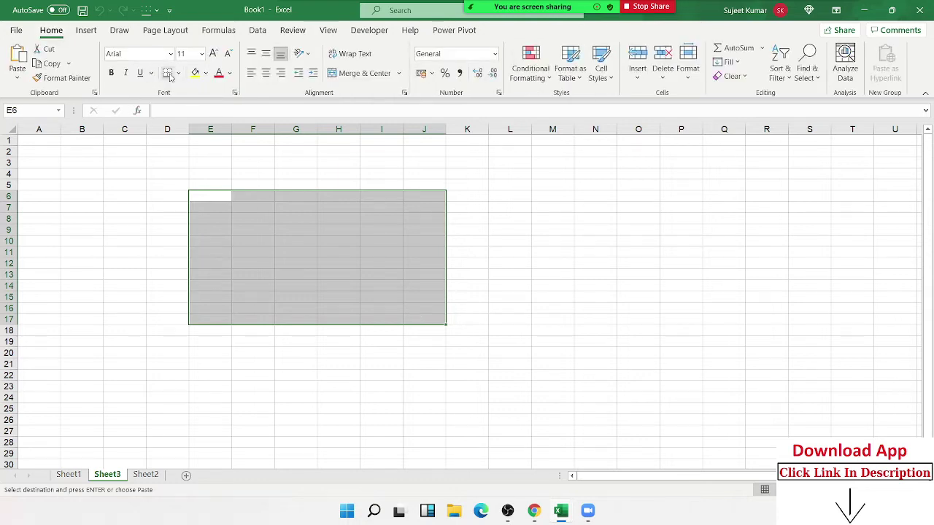
click(195, 73)
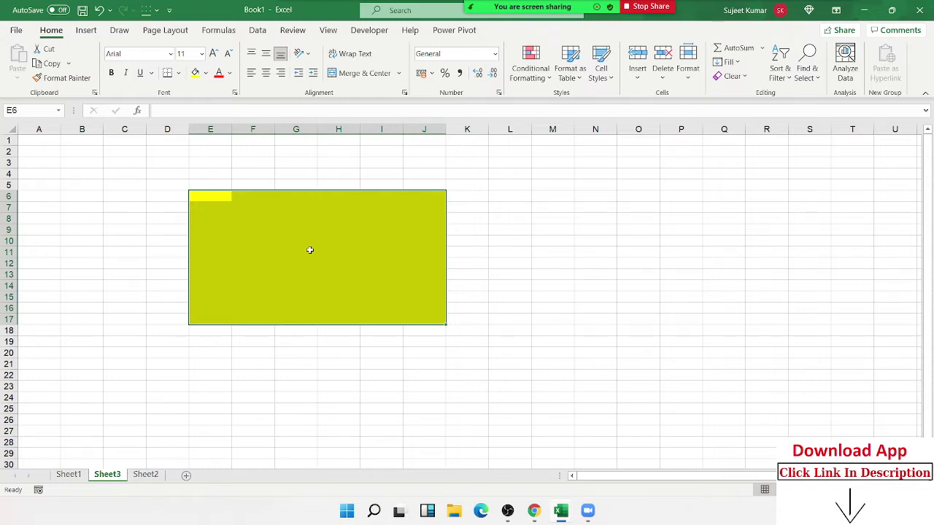
- Bring up the right-click cell menu on the yellow E6:J17 block
right_click(310, 250)
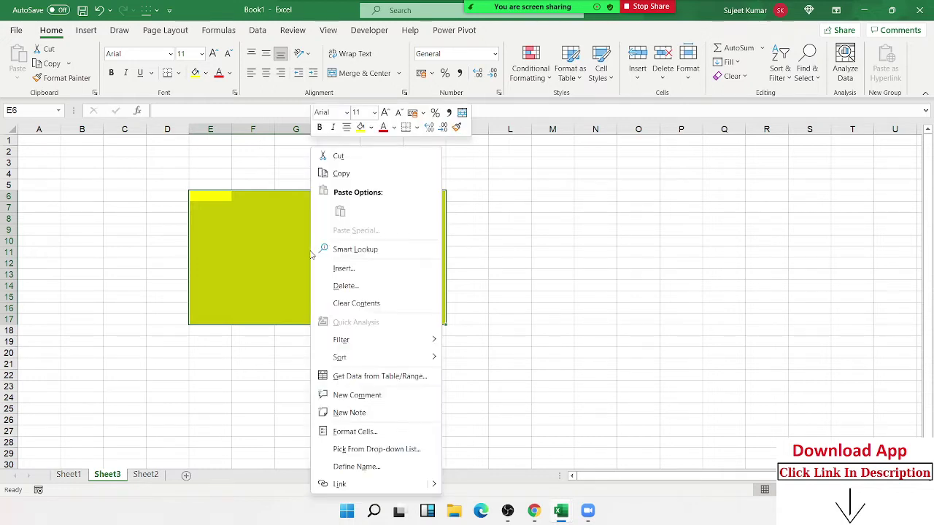
- In Format Cells > Protection, clear Locked for E6:J17 and confirm, then deselect
click(328, 430)
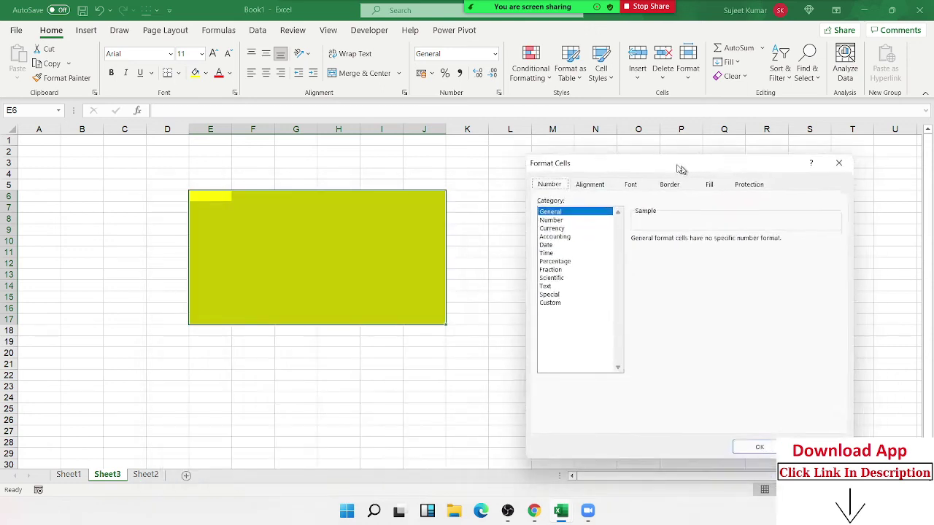
drag(324, 203, 661, 153)
click(721, 166)
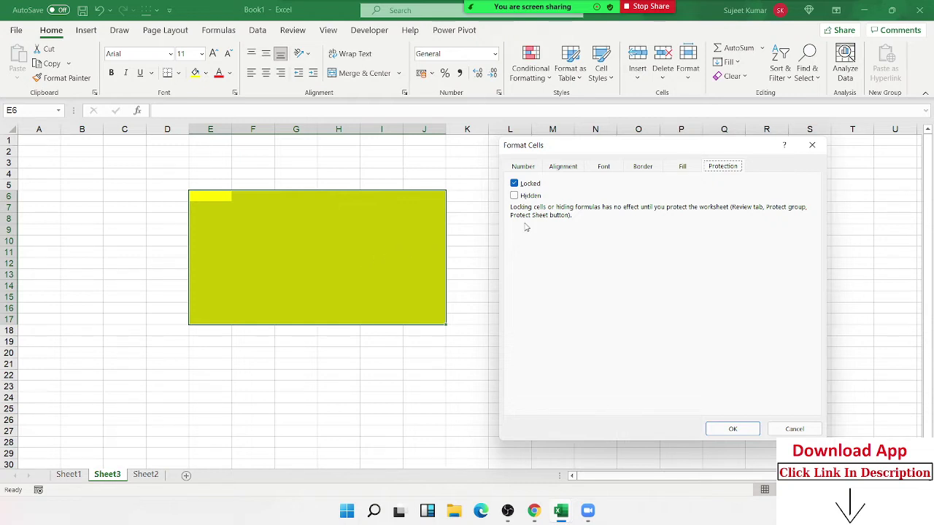
click(521, 186)
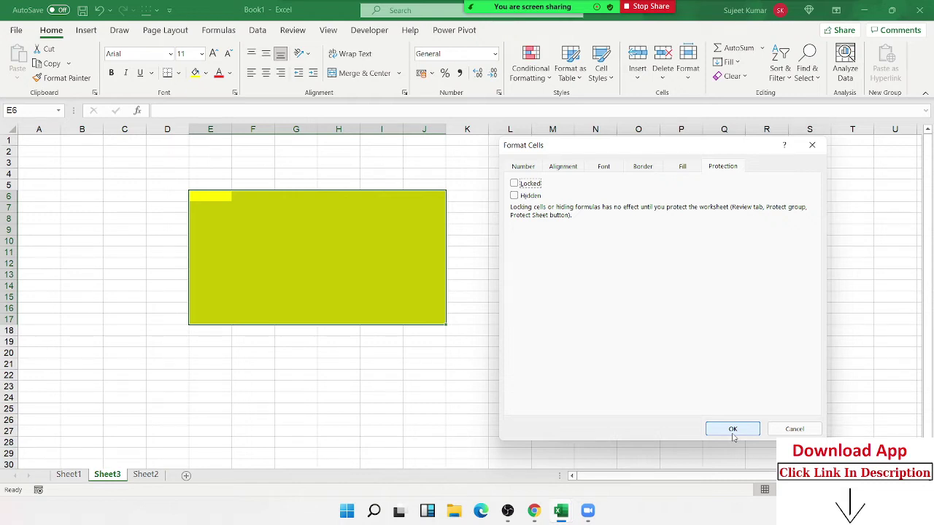
click(733, 429)
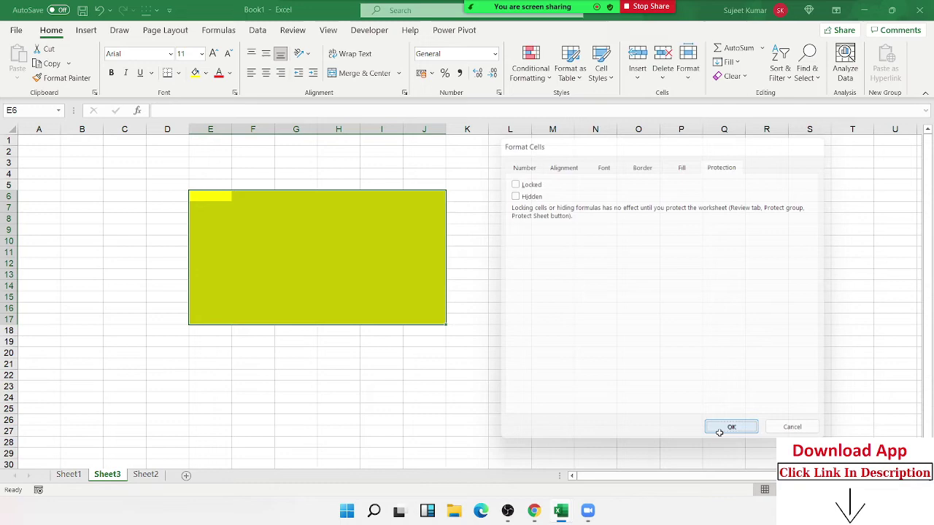
click(296, 398)
- Protect Sheet3 with a password, entered and confirmed
right_click(113, 480)
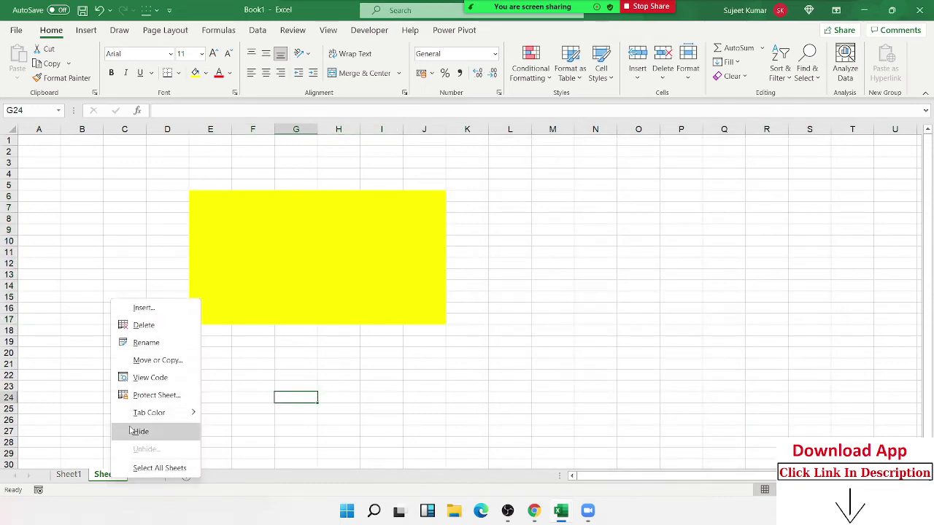
click(156, 395)
drag(143, 304, 475, 284)
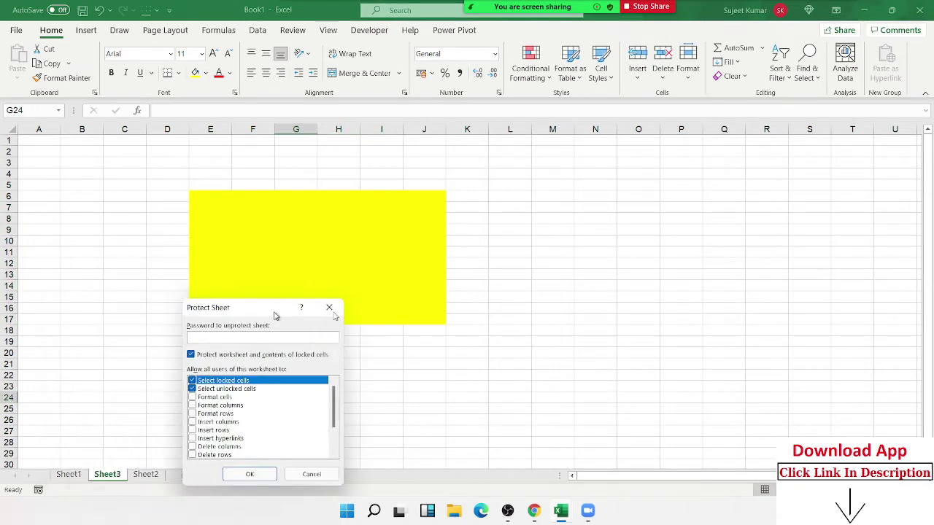
click(469, 335)
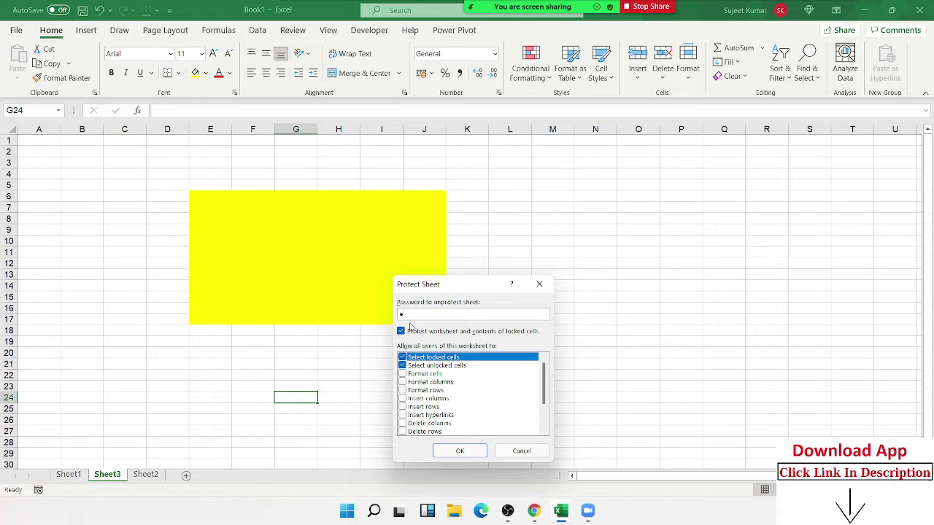
key(Return)
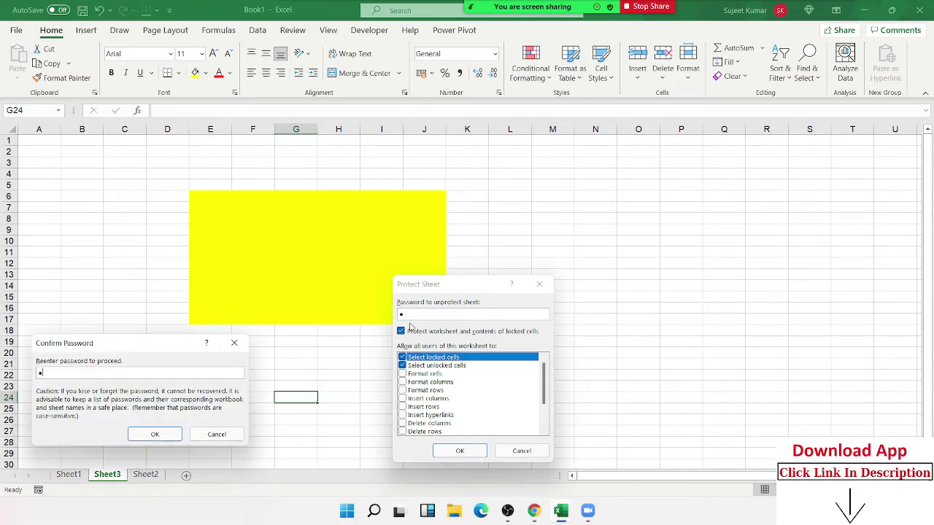
key(Return)
- Check a locked cell is refused, type asd, as, asd, asd, d into yellow cells, then show Sheet2
double_click(385, 352)
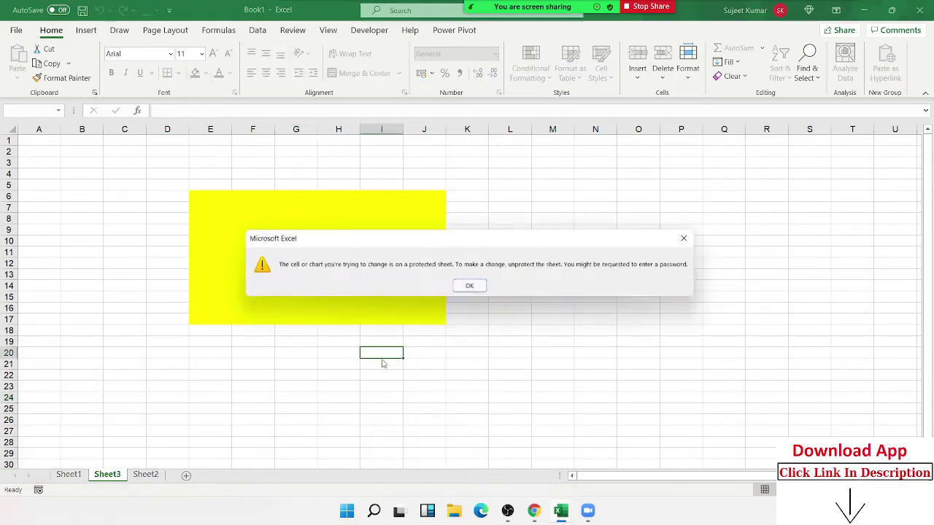
click(471, 287)
click(313, 273)
text(asd)
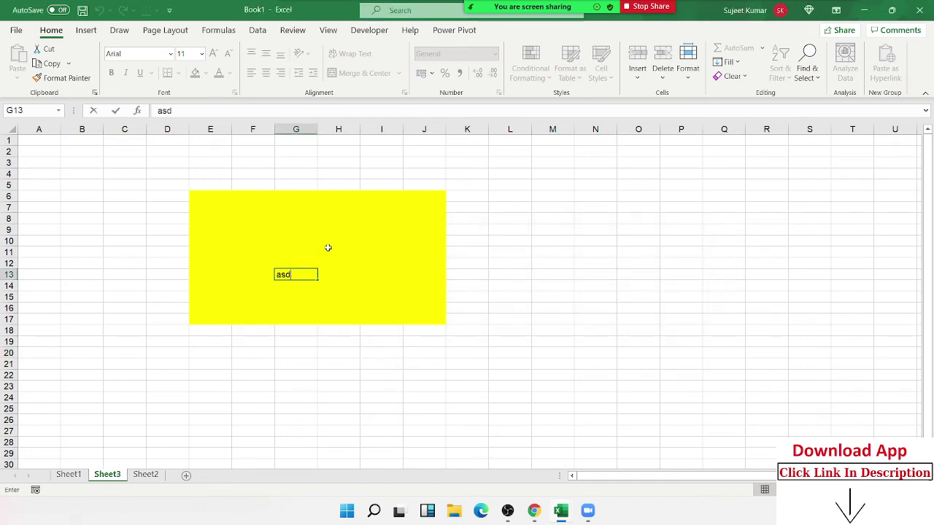
click(330, 242)
text(as)
click(349, 273)
text(asd)
click(392, 273)
text(asd)
click(390, 239)
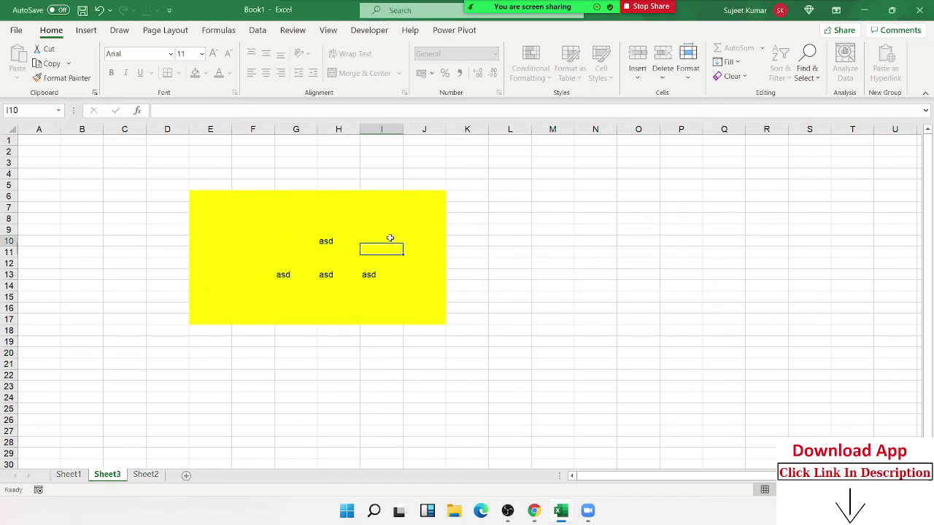
text(d)
click(307, 357)
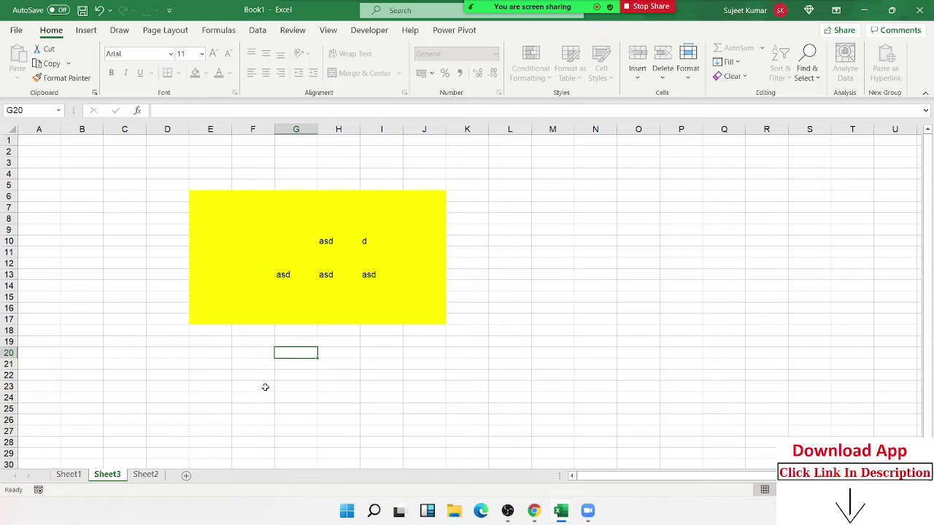
click(146, 475)
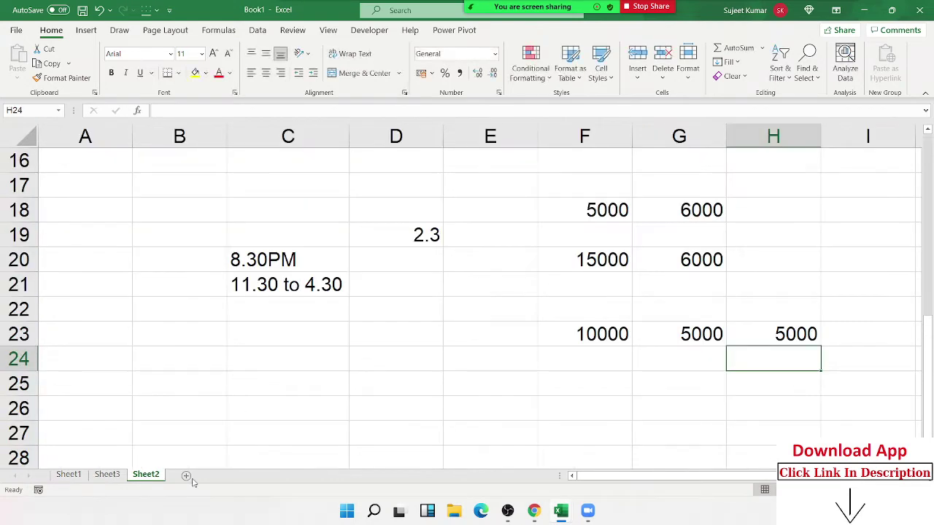
- Add Sheet4 and fill the range D8:K19 with red
click(187, 475)
drag(175, 217, 481, 343)
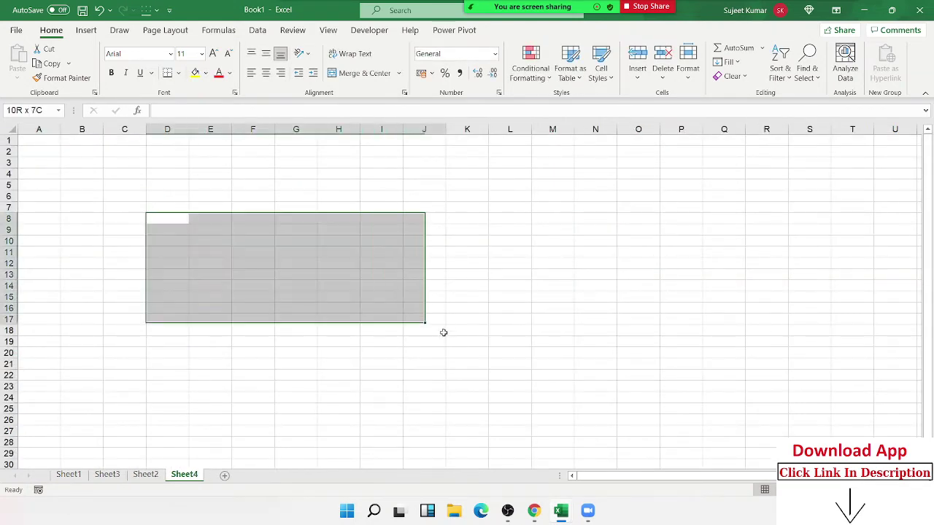
click(206, 73)
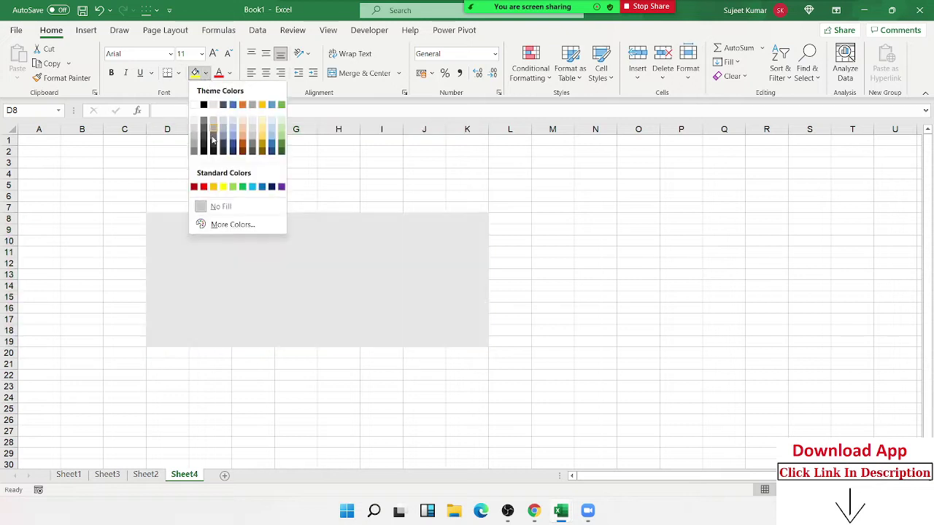
click(204, 187)
click(201, 284)
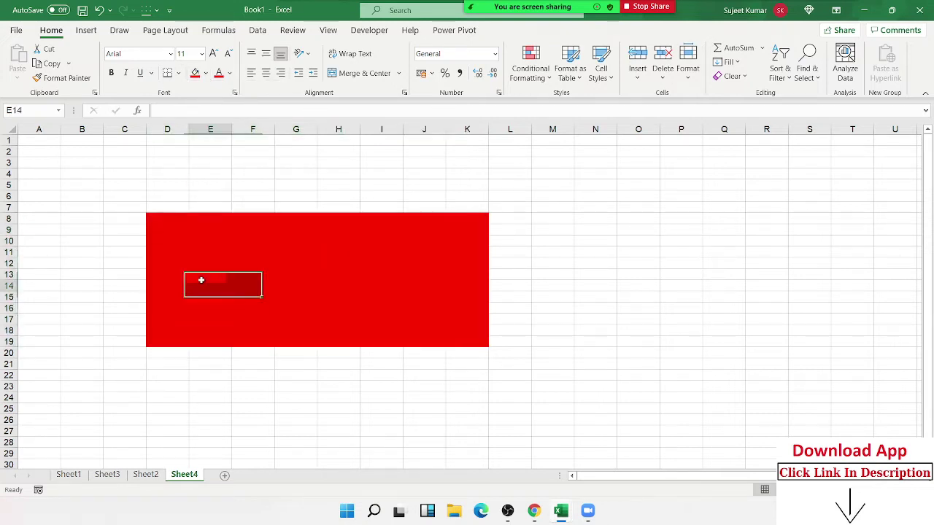
drag(238, 193, 98, 175)
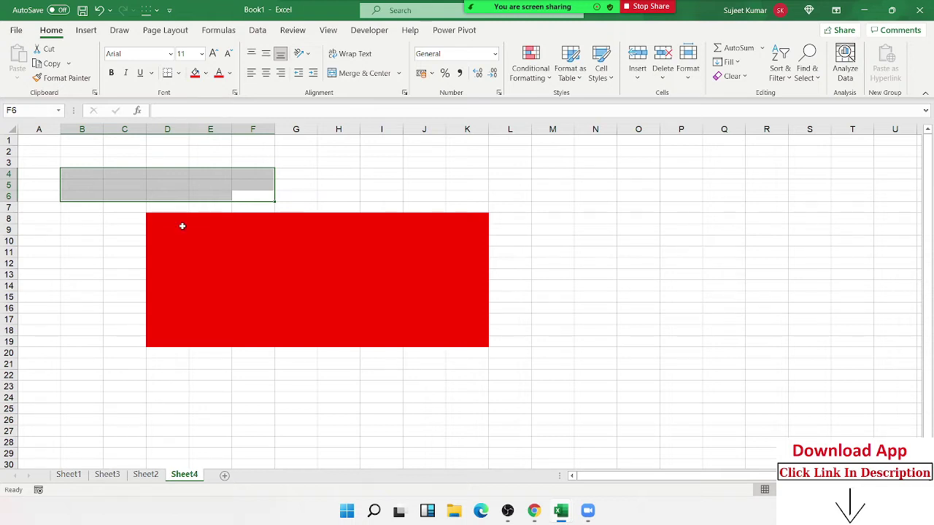
- Unlock every cell on Sheet4, then reselect the red block D8:K19
click(10, 133)
right_click(55, 166)
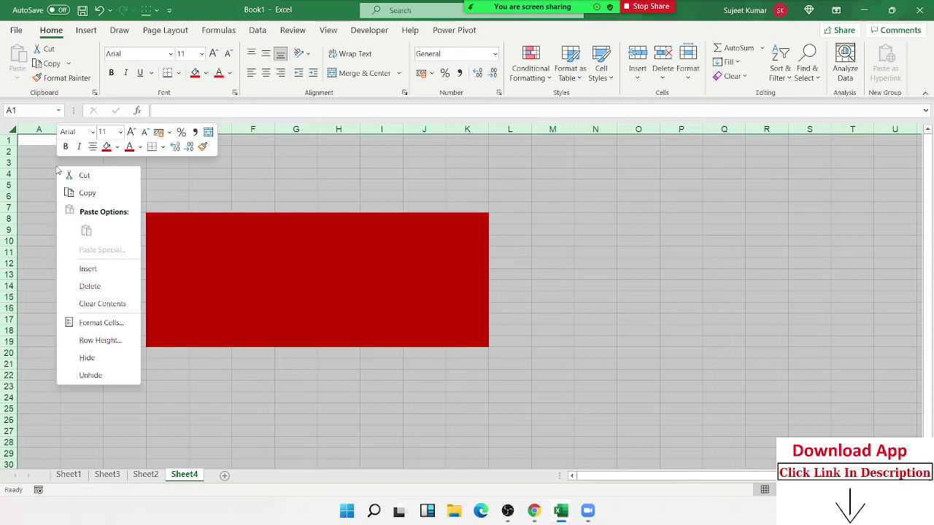
click(99, 322)
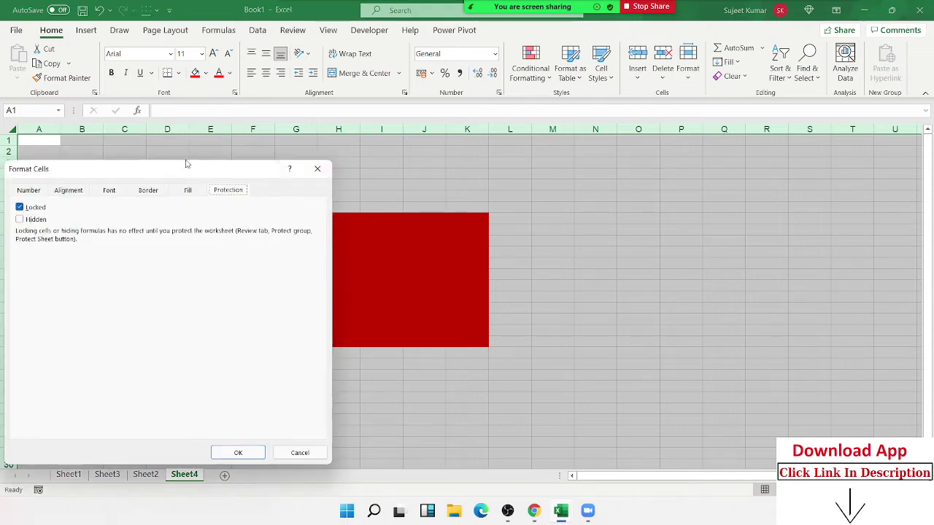
drag(179, 167, 739, 119)
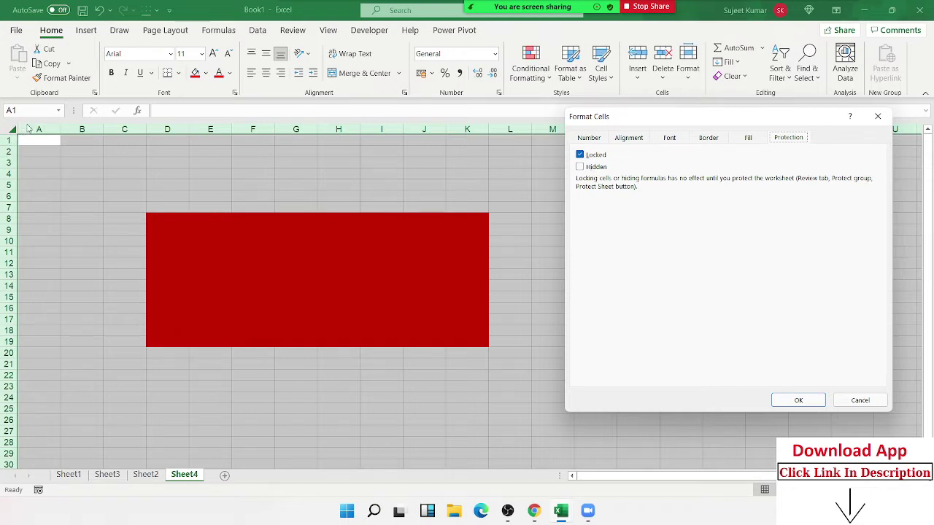
click(595, 155)
click(821, 402)
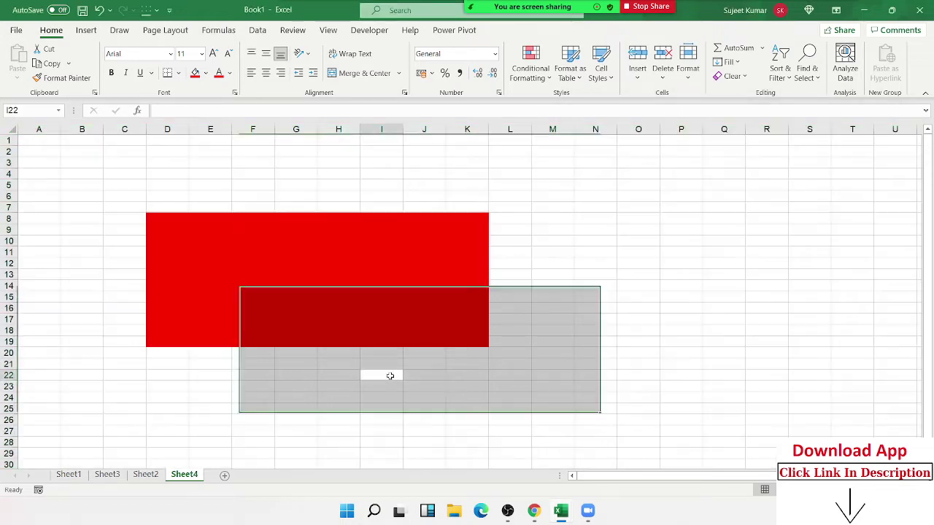
click(324, 282)
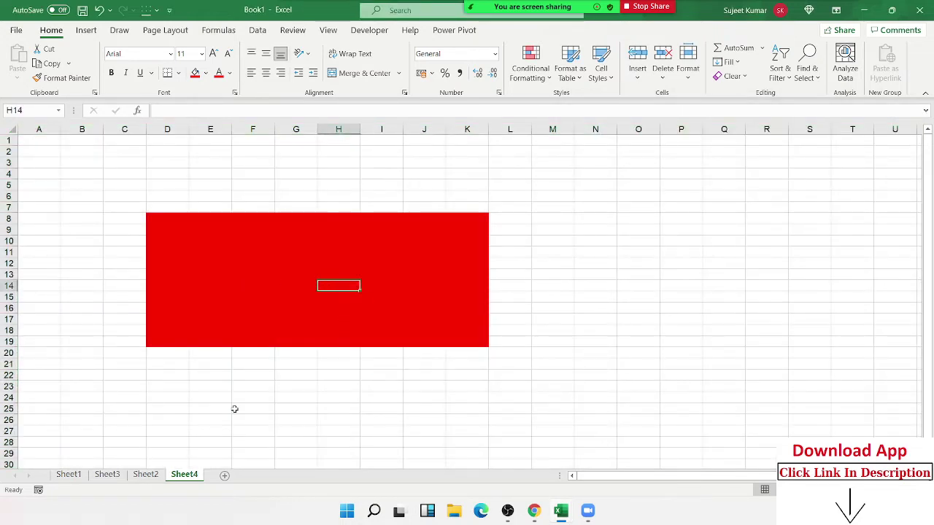
drag(159, 216, 472, 345)
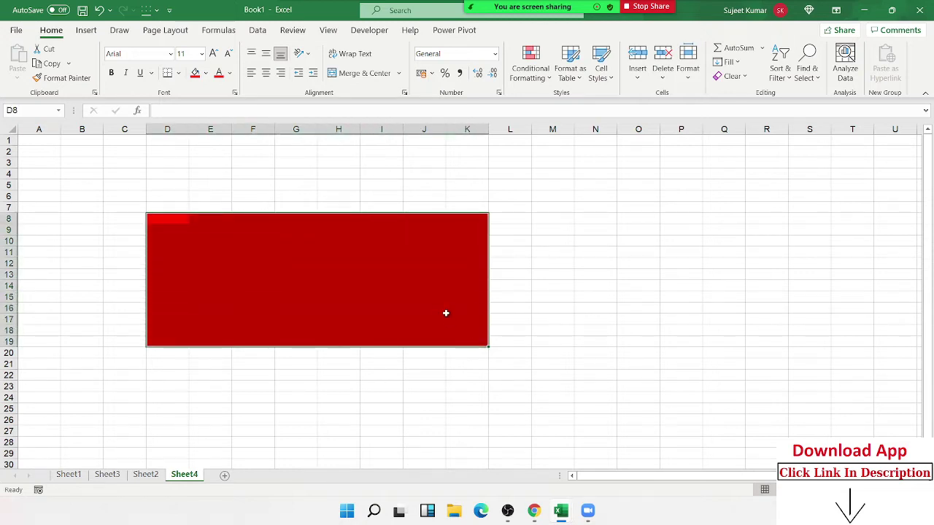
- Keep the red block D8:K19 marked as Locked in its protection settings
right_click(444, 313)
click(495, 433)
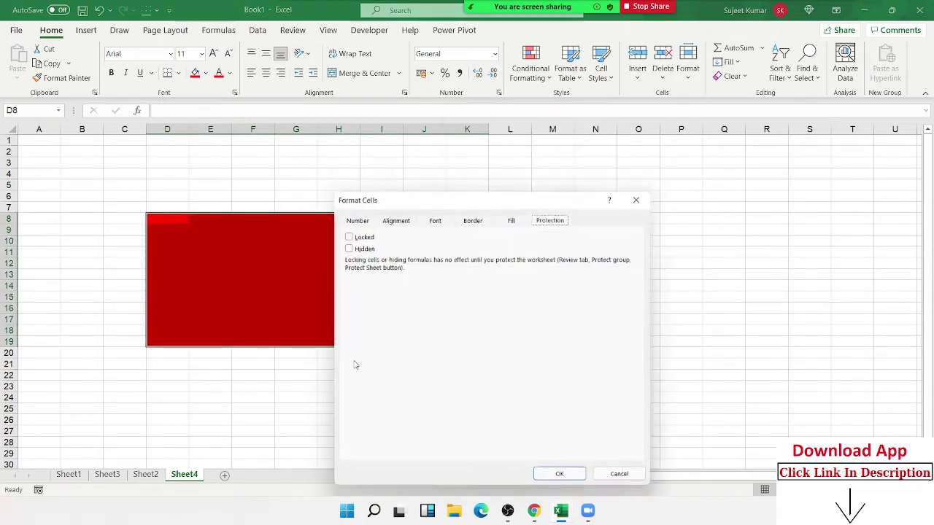
click(563, 479)
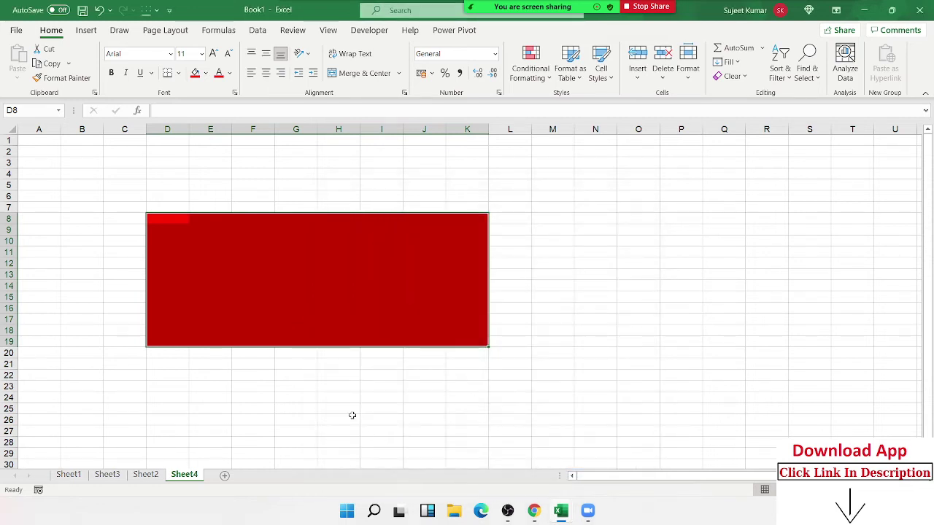
click(618, 396)
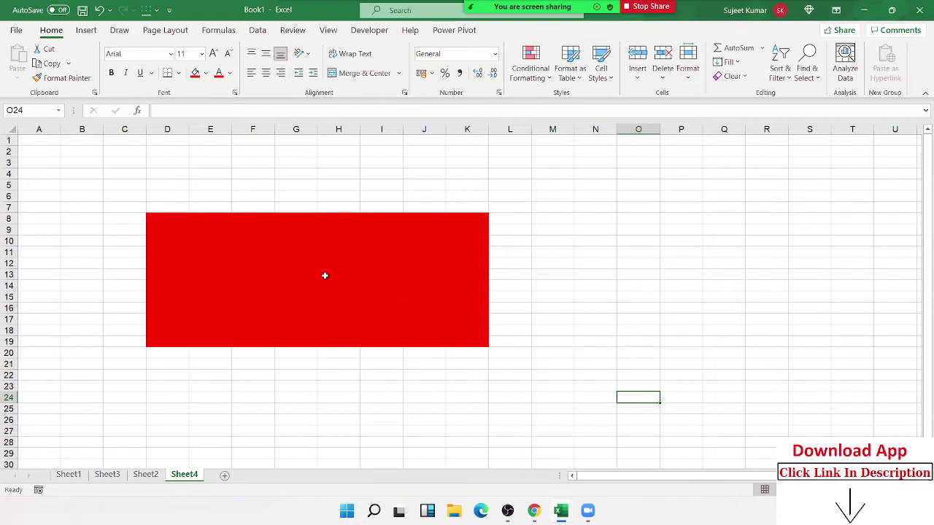
mouse_move(159, 218)
mouse_down()
mouse_move(435, 332)
mouse_move(462, 334)
mouse_up()
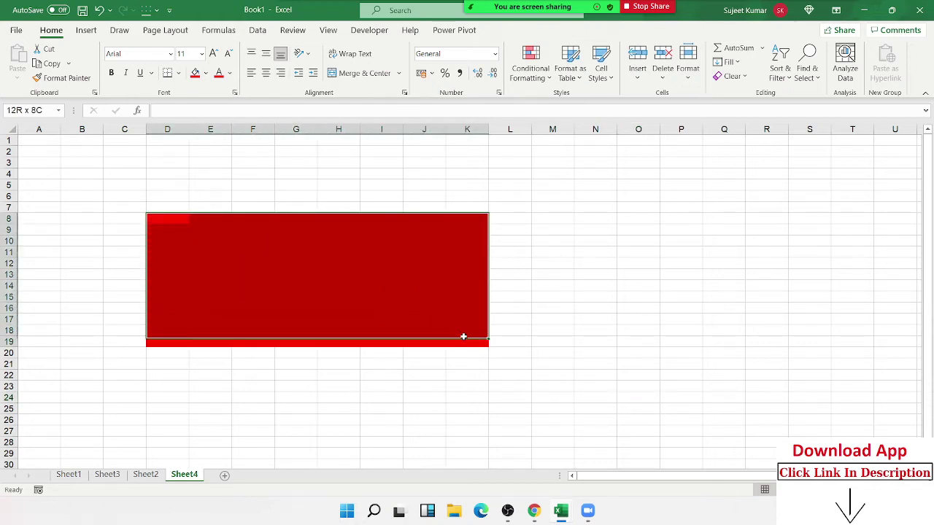
right_click(462, 333)
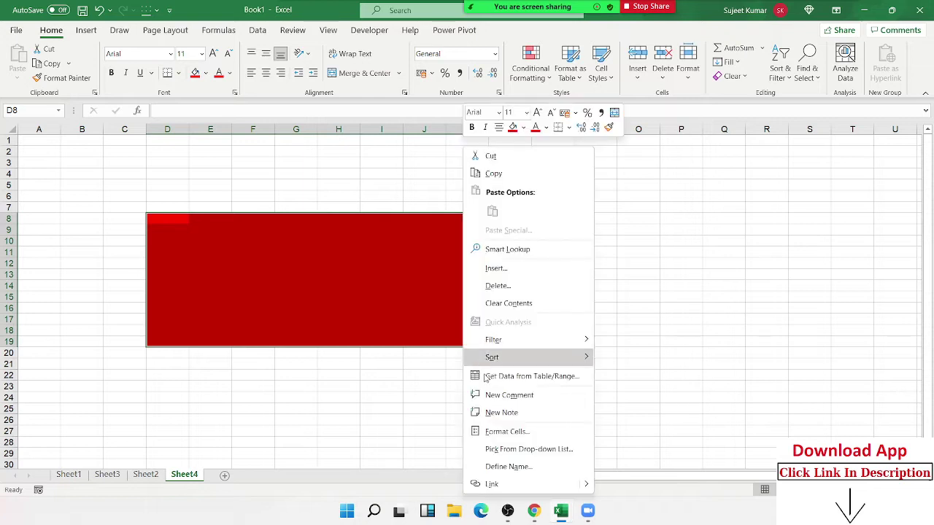
click(499, 430)
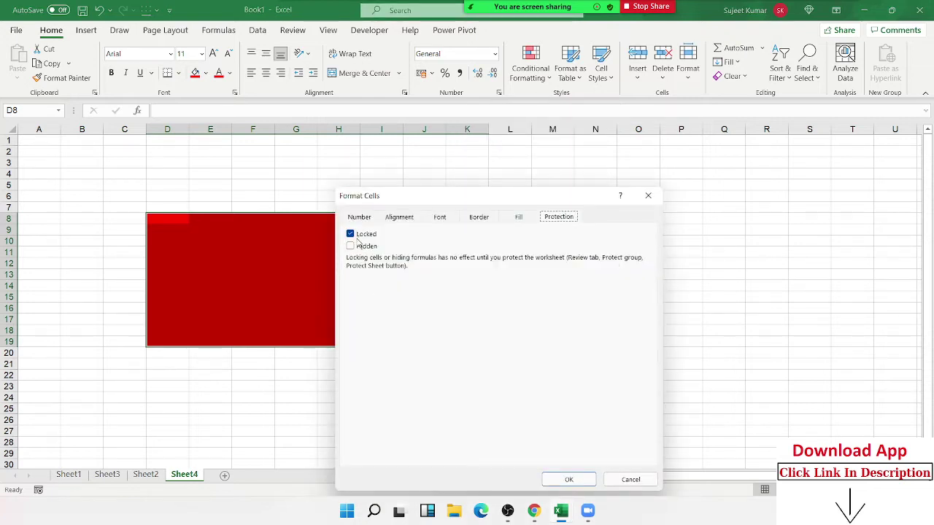
click(648, 195)
- Check that cell O5 outside the red block is unlocked
click(647, 186)
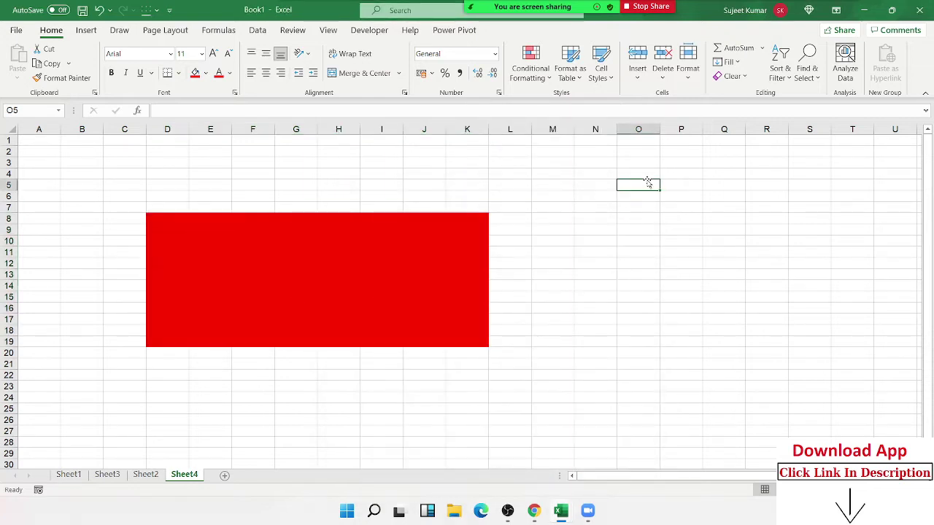
right_click(647, 186)
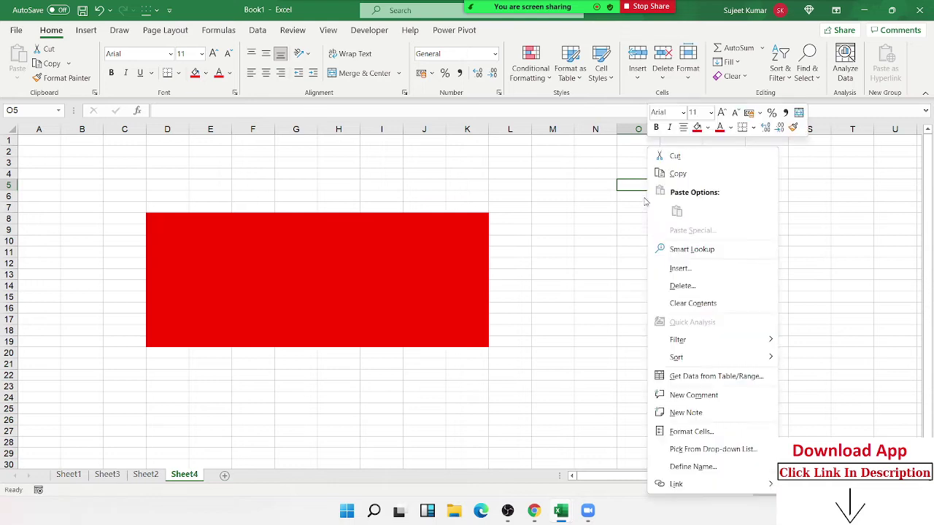
click(695, 432)
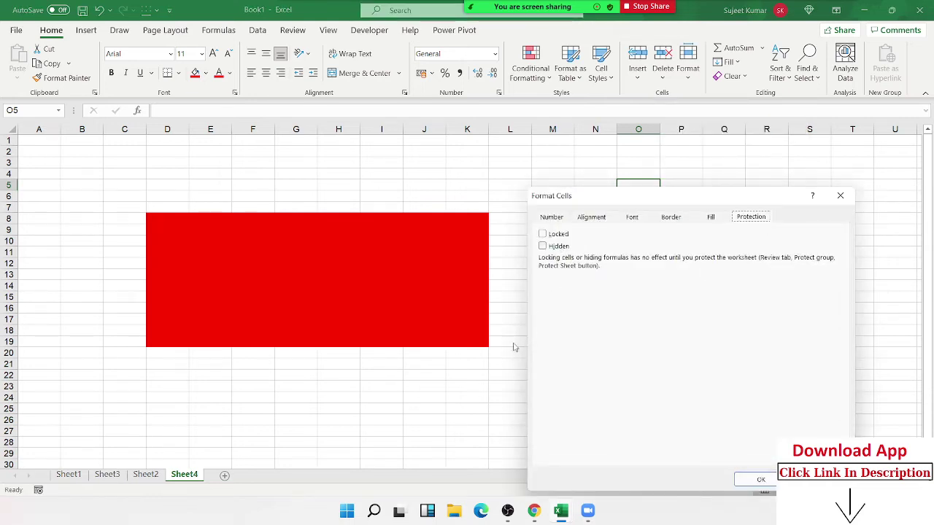
key(Return)
- Protect Sheet4 with the default protection options
right_click(172, 481)
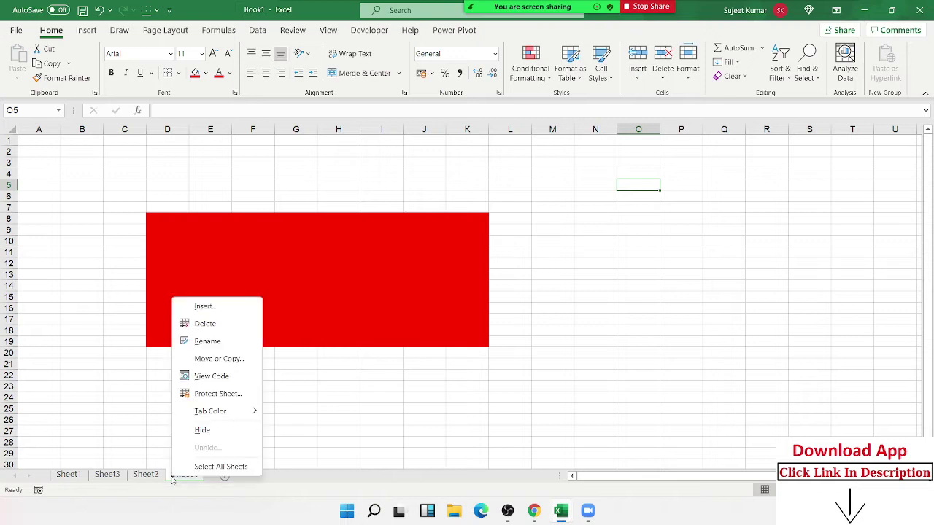
click(205, 396)
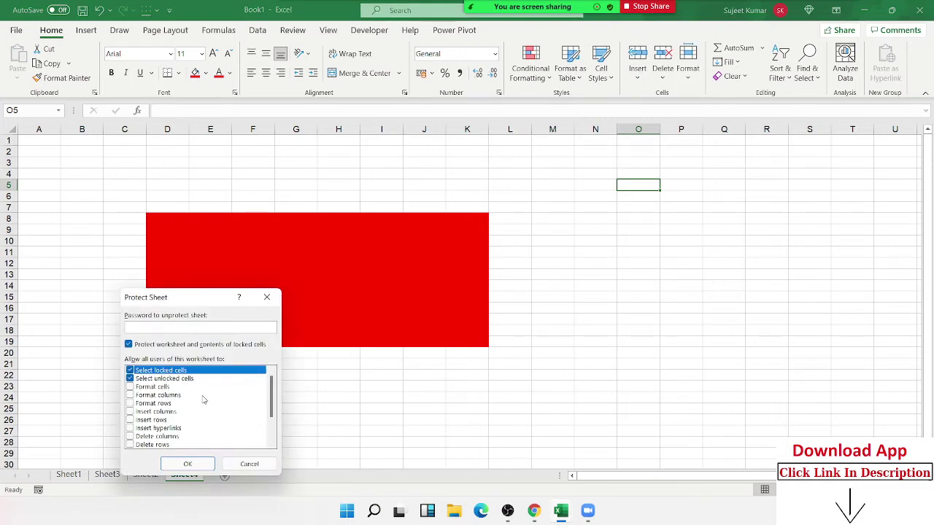
key(Return)
- Enter zdas in E25 and fd in I26, and confirm cell I17 in the red block rejects edits
click(227, 411)
text(zdas)
click(402, 421)
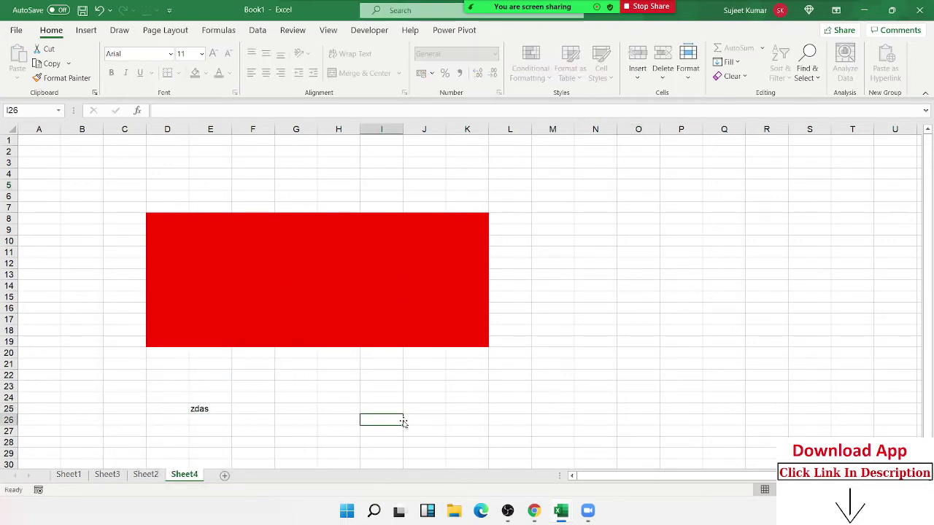
text(fd)
click(370, 319)
double_click(371, 319)
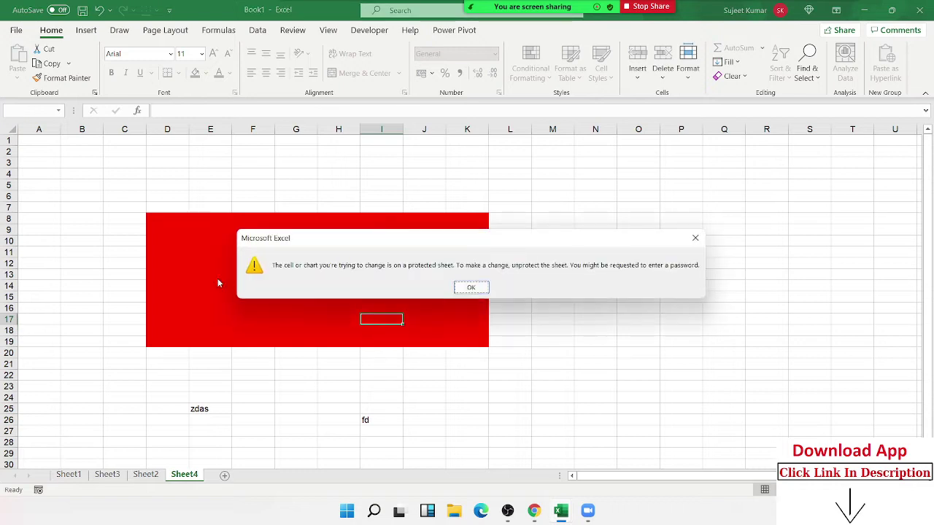
key(Return)
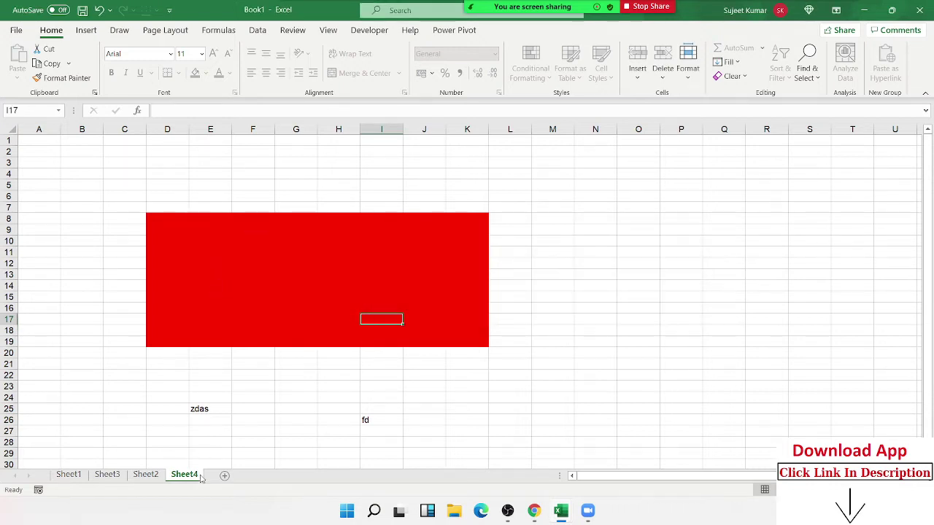
- Add Sheet5 and enter the headers Name, Qty and MRP in A1:C1
click(224, 475)
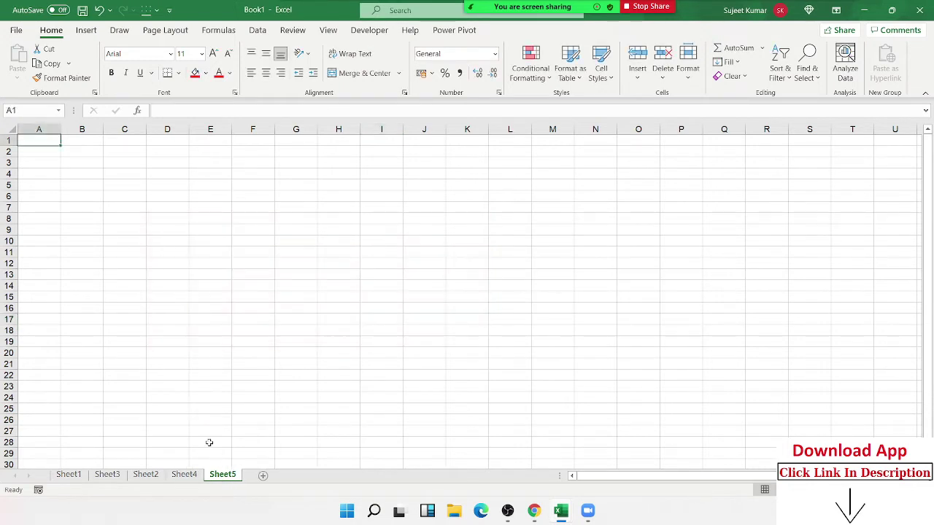
scroll(209, 442, up, 3)
scroll(210, 438, up, 3)
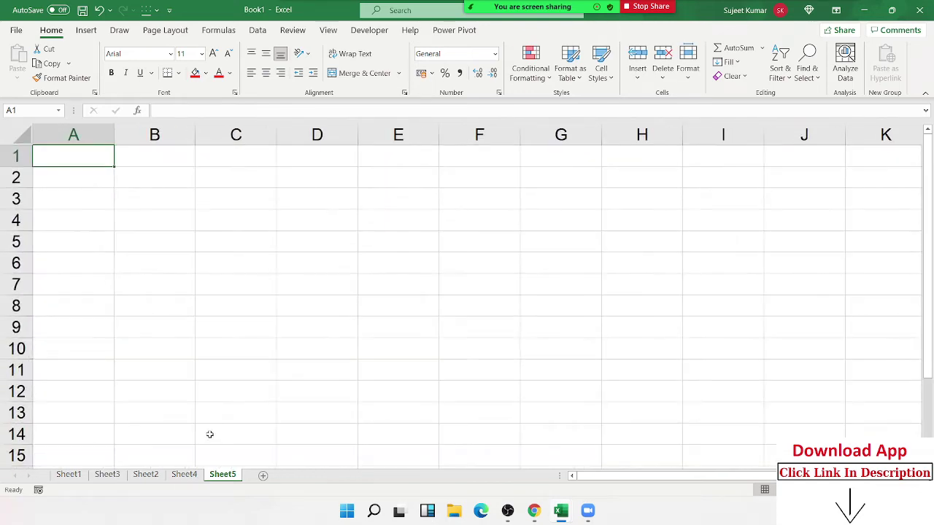
text(Name)
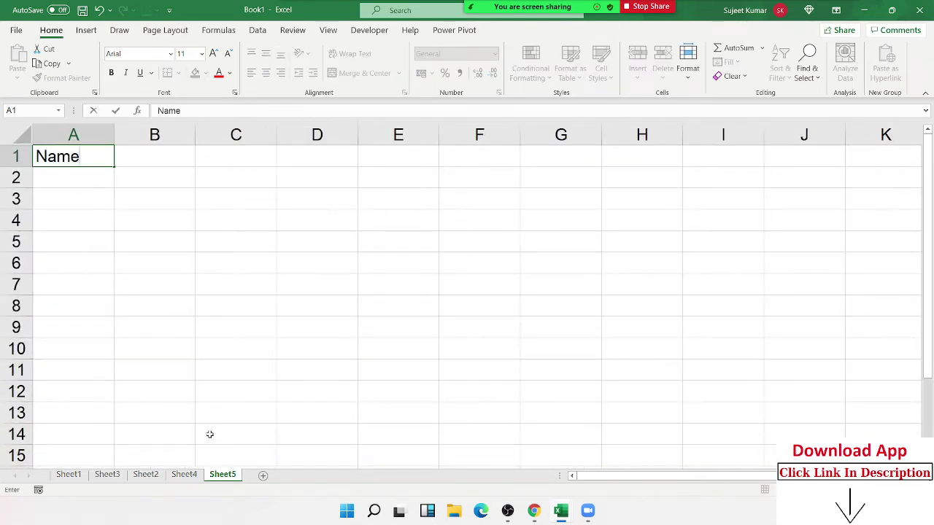
text(e)
key(BackSpace)
key(Tab)
text(Qty)
key(Tab)
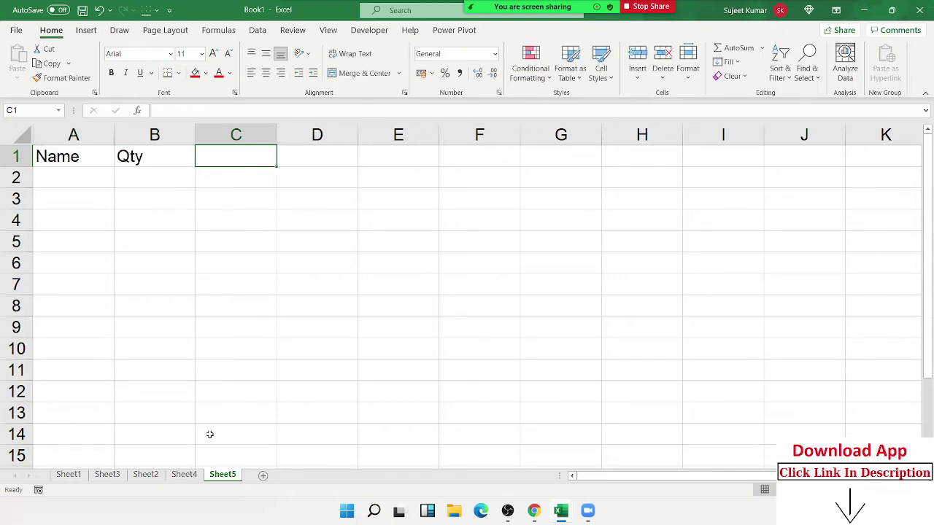
text(MRP)
key(shift+Tab)
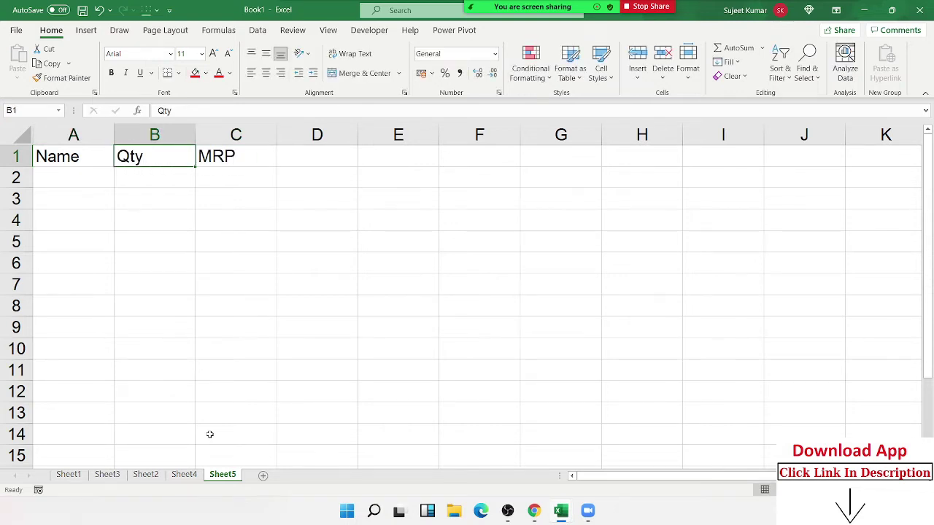
key(Right)
key(Right)
- Enter the headers Amt, Com and GST in D1:F1
text(=)
key(Left)
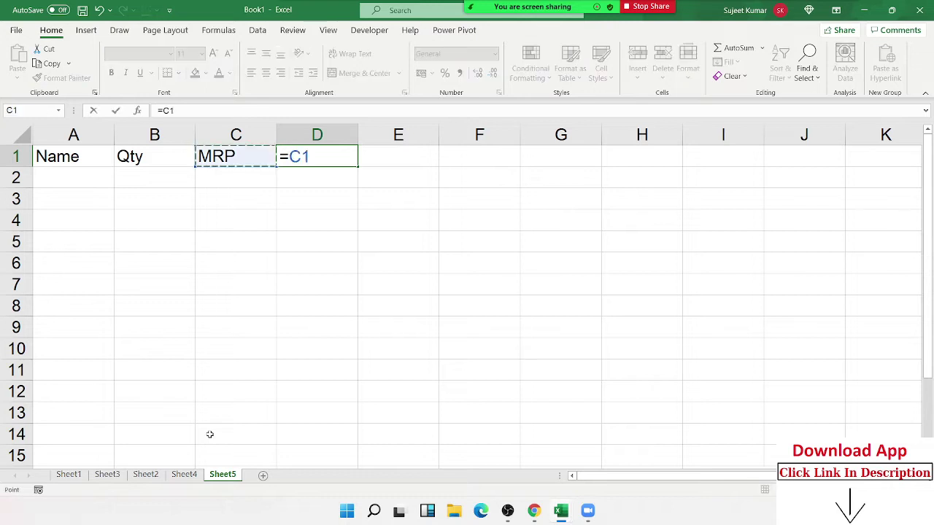
key(Left)
key(Escape)
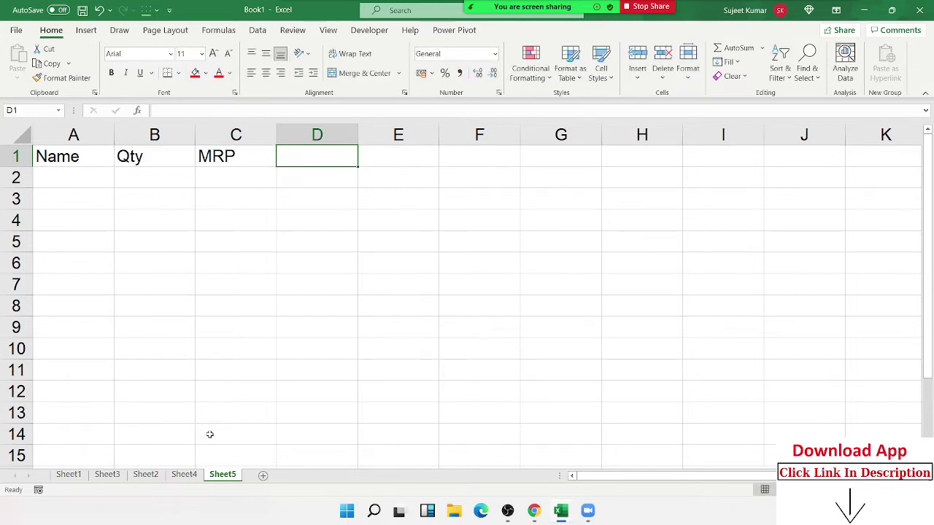
text(Co)
key(BackSpace)
key(BackSpace)
text(A)
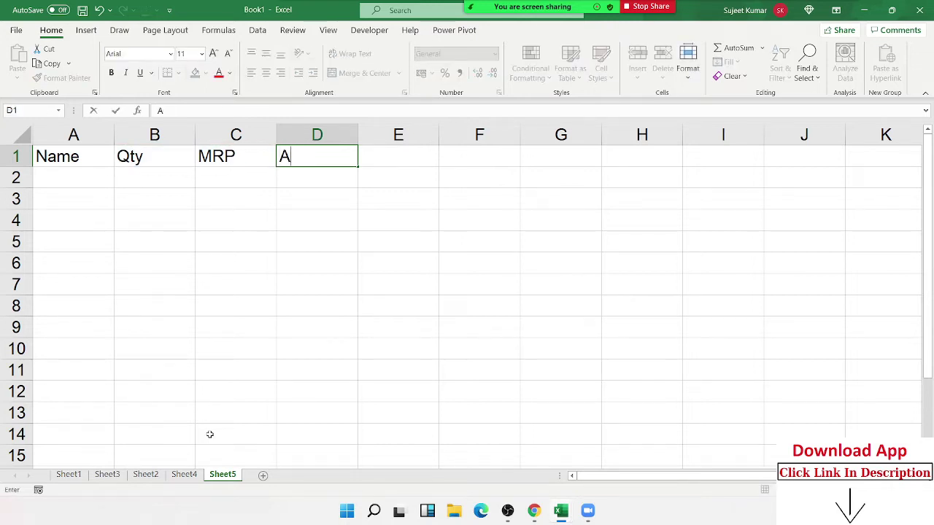
text(mt)
key(Tab)
text(Co)
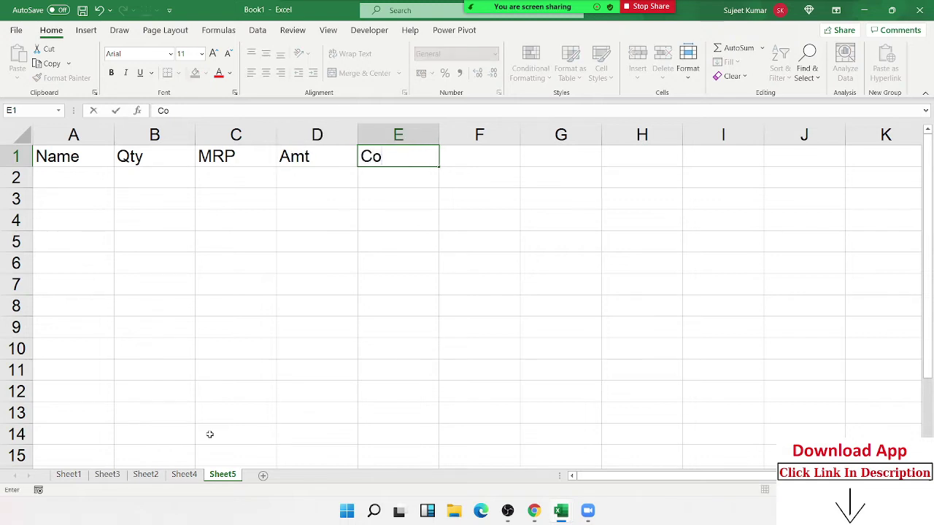
text(m)
key(Tab)
text(GS)
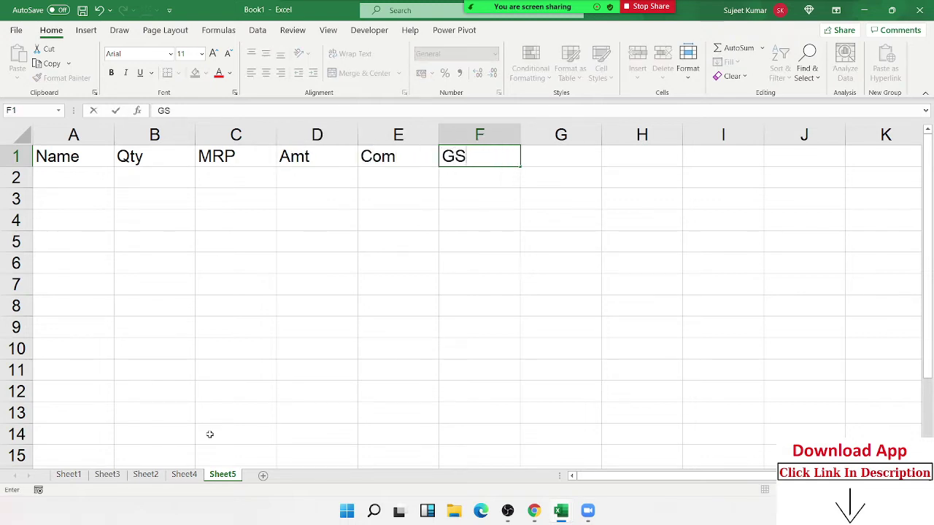
text(T)
key(Tab)
- Enter the headers Total, Date and Time in G1:I1
text(To)
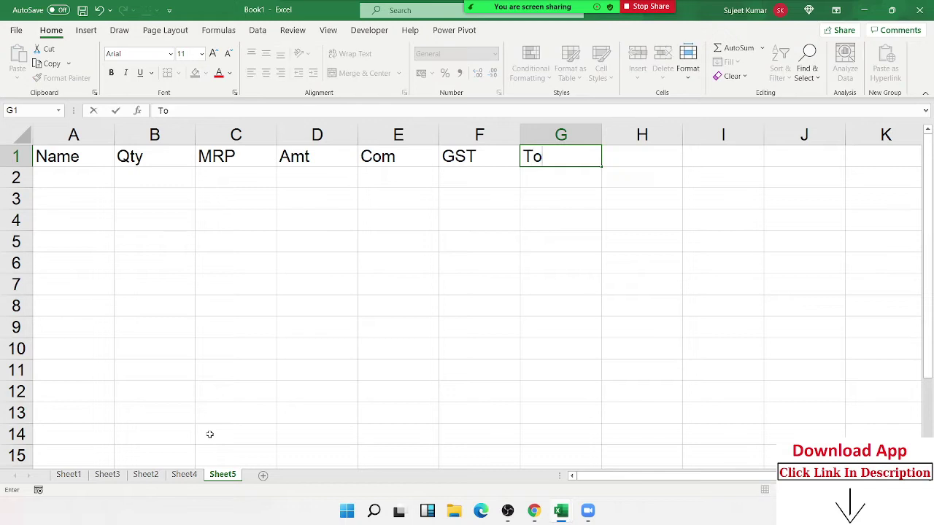
text(tal)
key(Tab)
text(dAT)
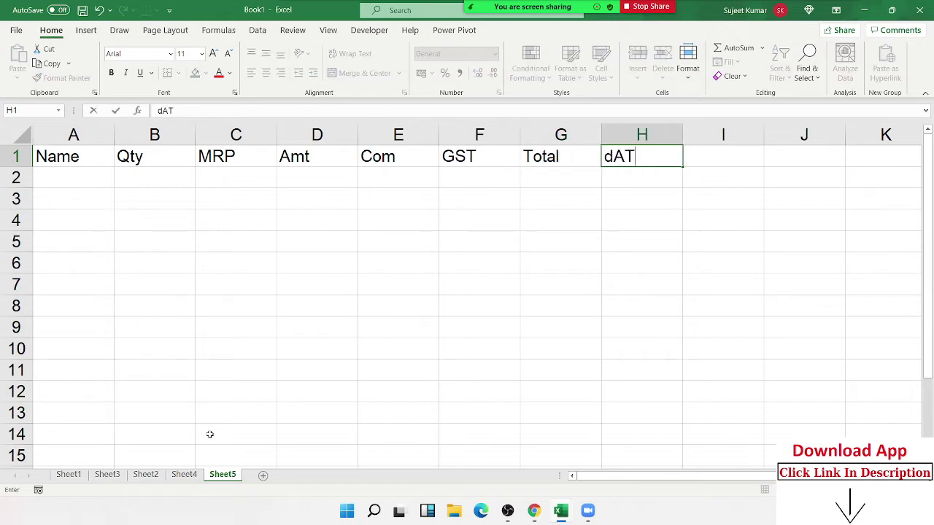
text(E)
key(Tab)
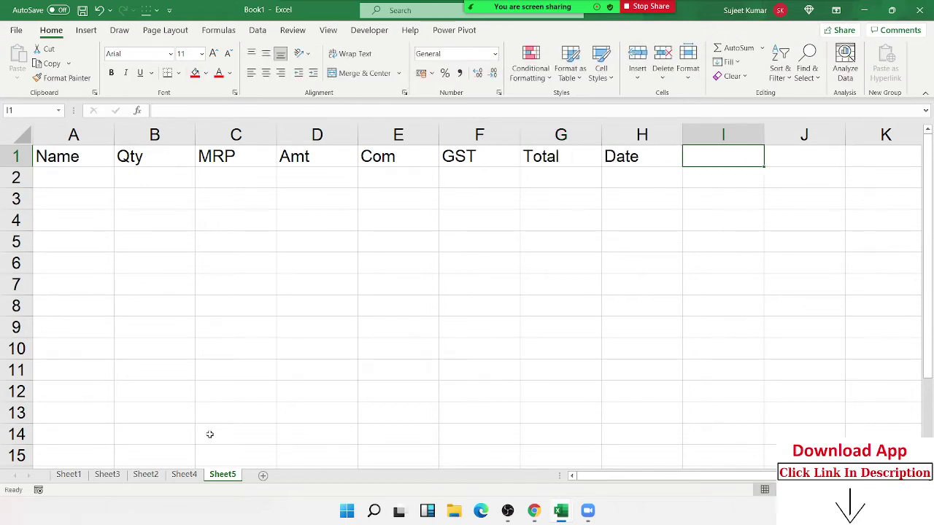
text(Time)
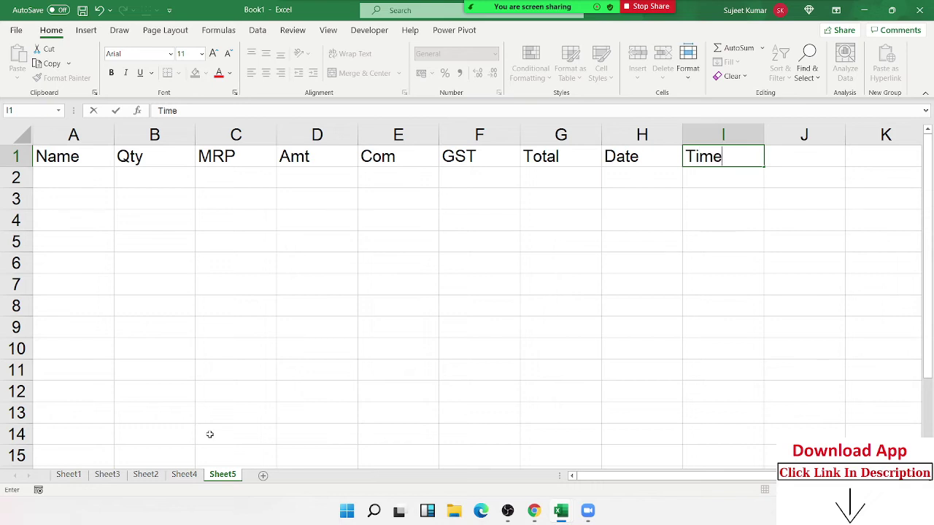
key(Tab)
key(Left)
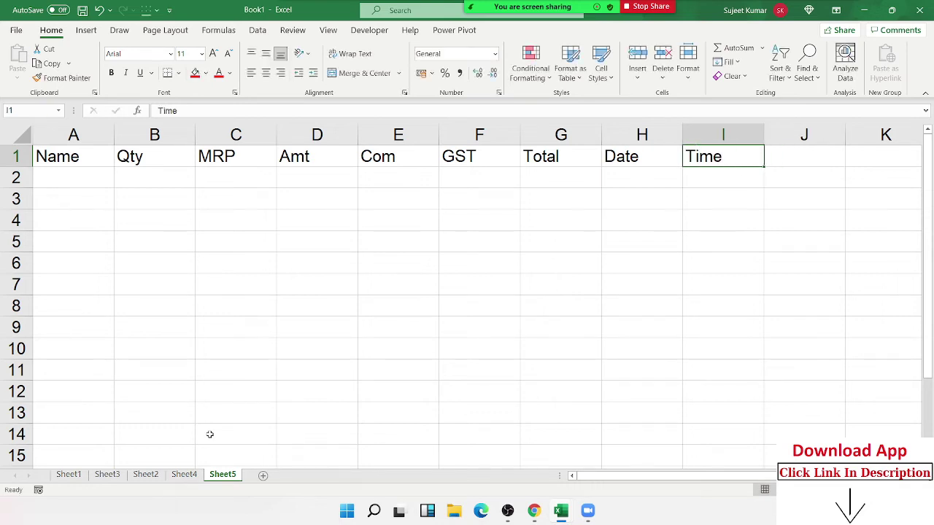
key(Left)
key(Left)
key(Left)
key(Right)
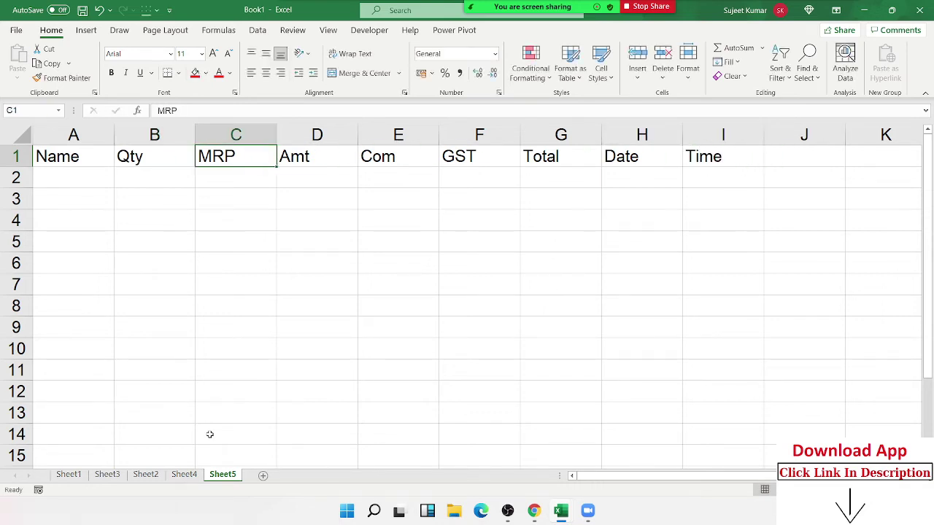
key(Left)
key(Right)
key(Right)
- Enter the Amt formula =B2*C2 in D2 and the Com formula =D2*2% in E2
key(Down)
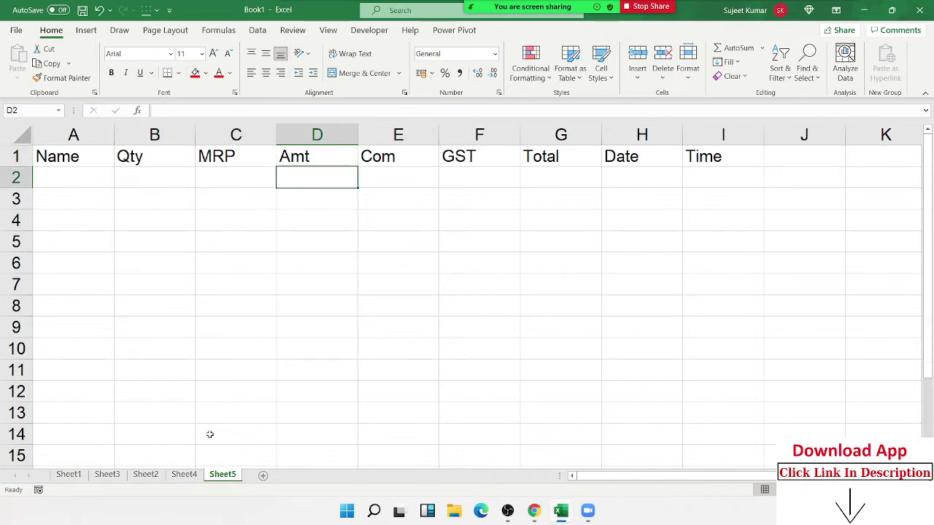
text(=)
key(Left)
key(Left)
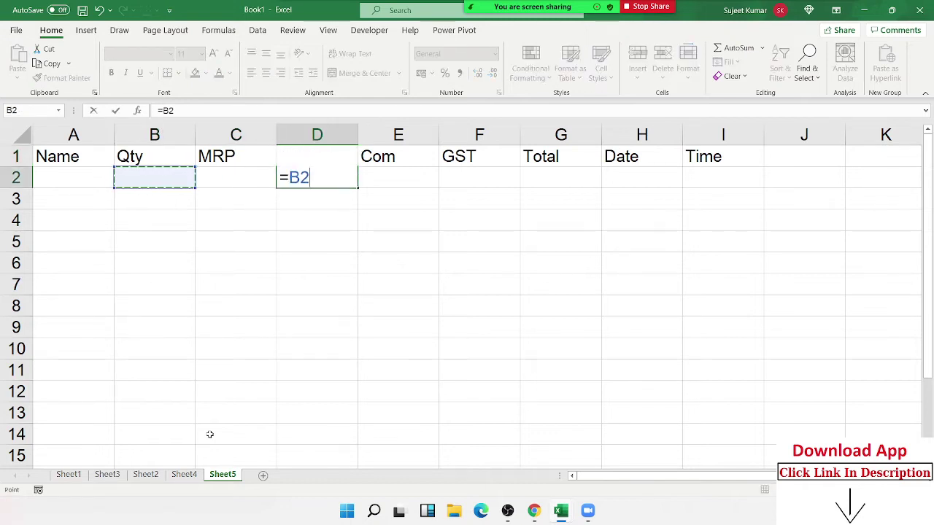
text(*)
key(Left)
key(Return)
key(Right)
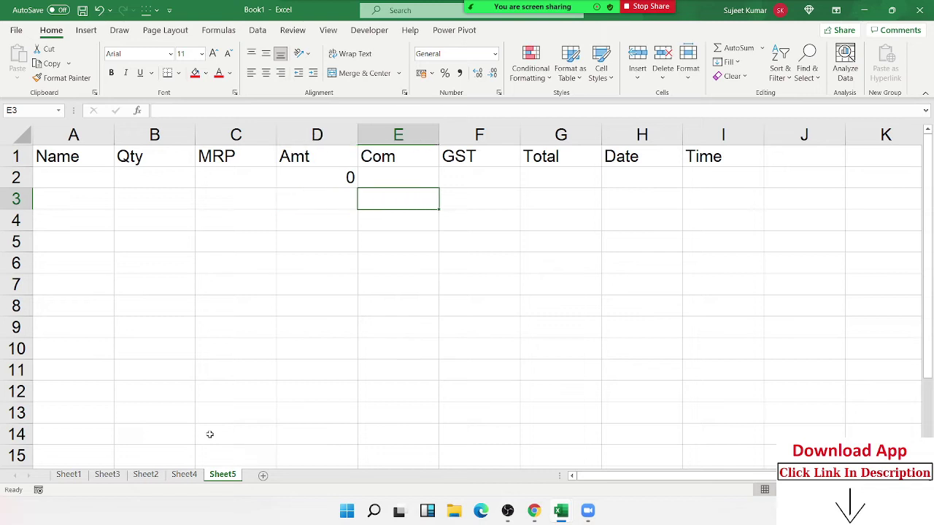
key(Up)
text(=)
key(Left)
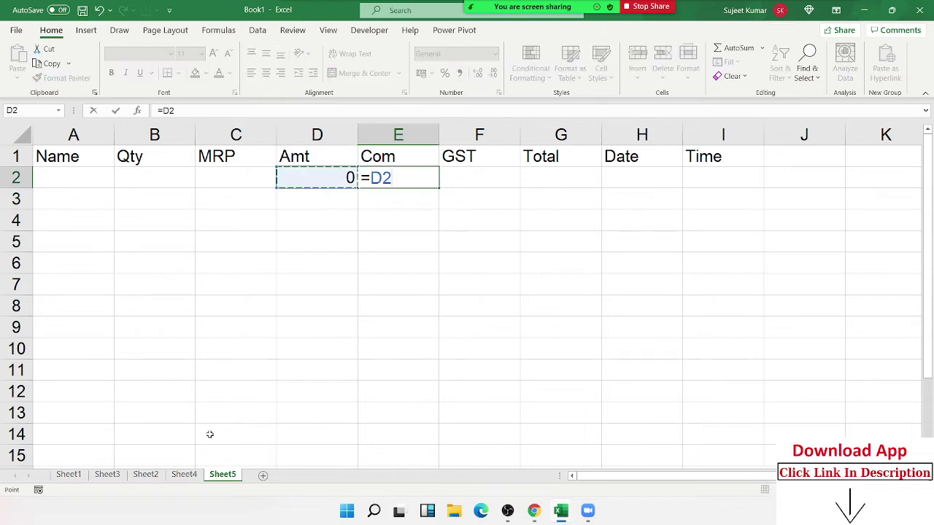
text(*2%)
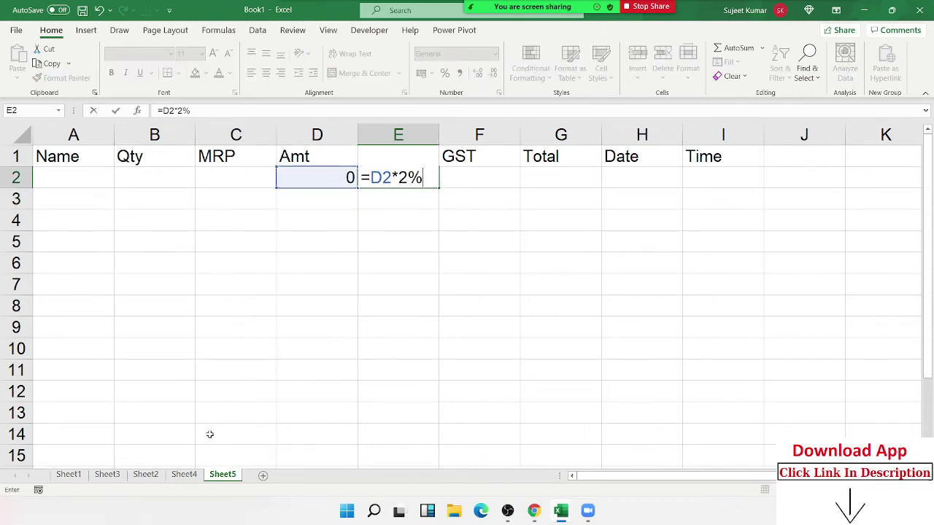
key(Return)
- Enter the GST formula =D2*18% in F2 and an AutoSum Total in G2
key(Up)
key(Right)
text(=)
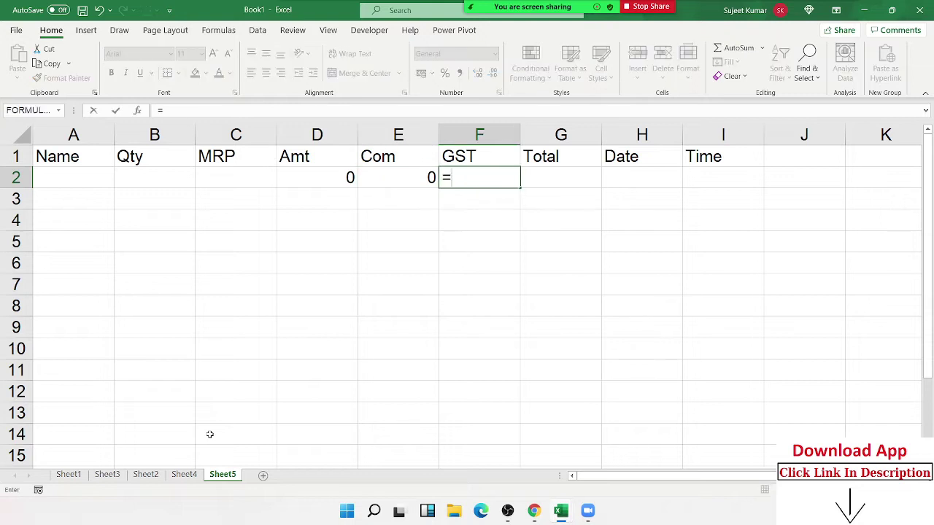
key(Left)
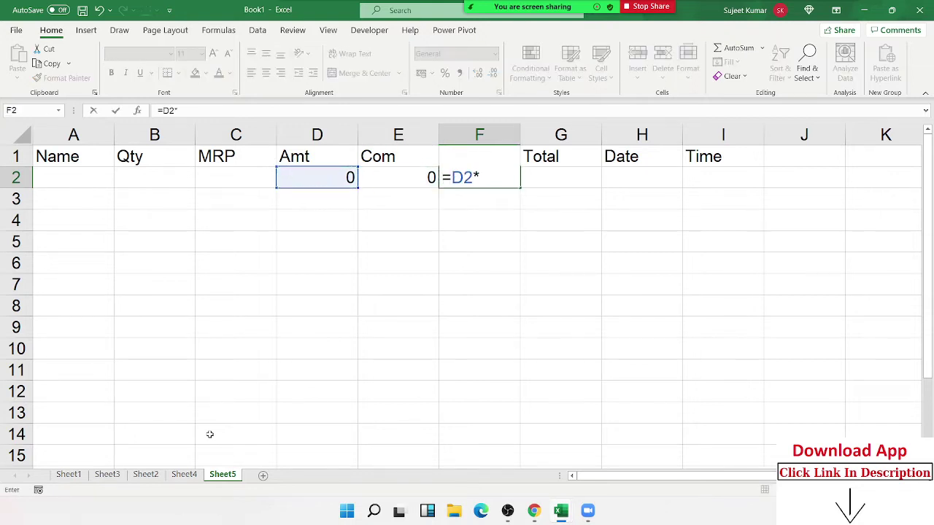
text(1)
text(8%)
key(Return)
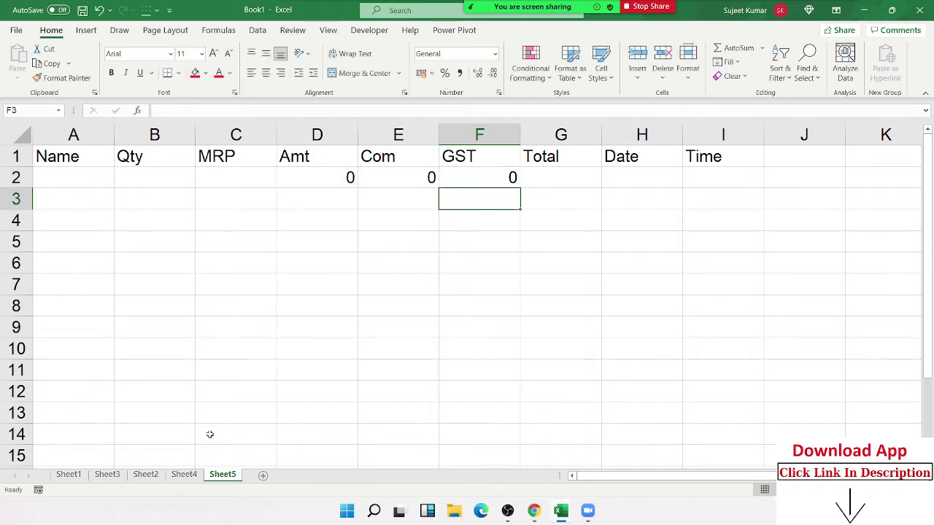
key(Up)
key(Right)
key(alt+equal)
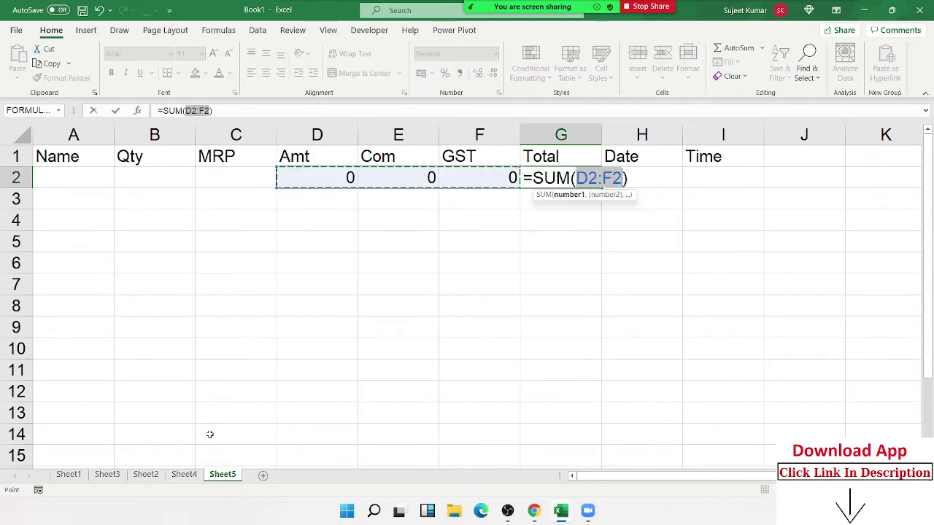
key(Return)
- Fill the row 2 formulas down through D2:G14
key(Up)
key(shift+Left)
key(shift+Left)
key(shift+Left)
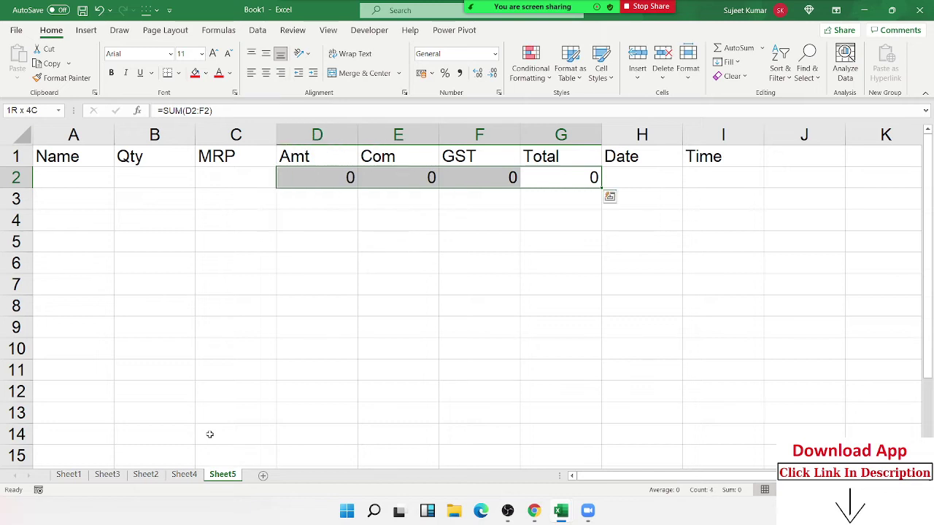
key(shift+Down)
key(shift+Down)
key(shift+Down)
key(shift+Down)
key(shift+Down)
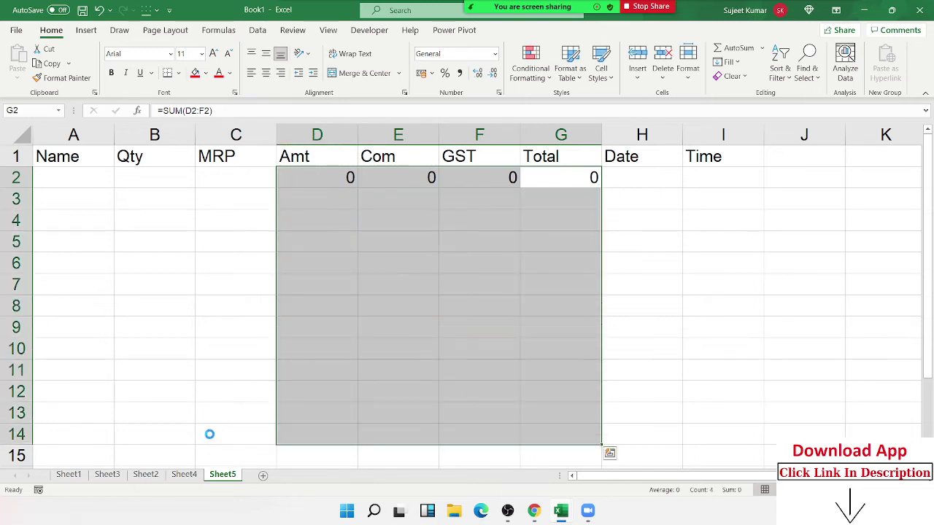
key(ctrl+d)
key(Left)
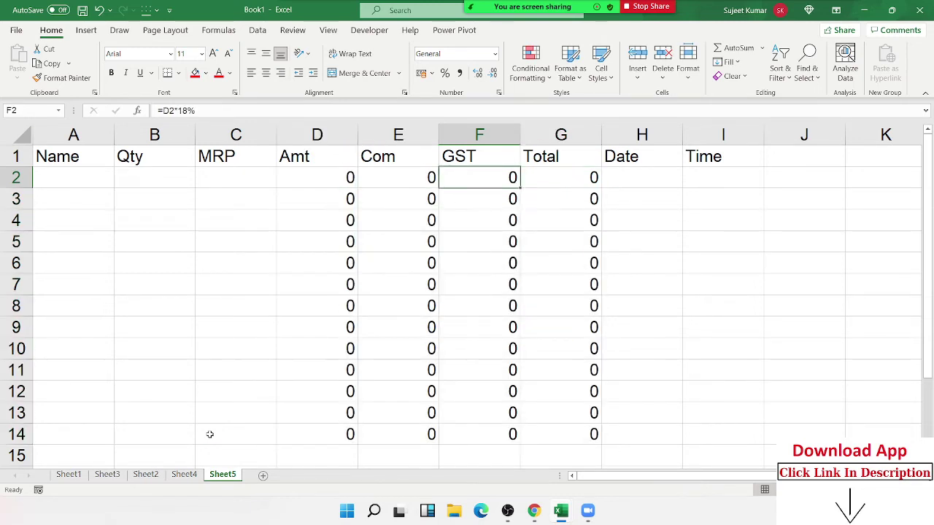
key(Home)
- Fill row 2 with a customer name, Qty 20, MRP 30, today's date and the current time
text(Puj)
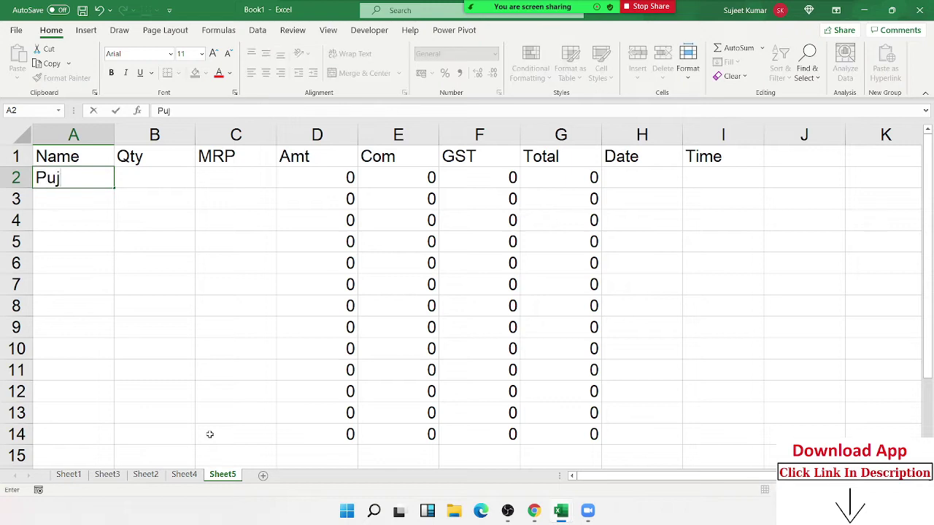
text(a)
key(Tab)
text(20)
key(Tab)
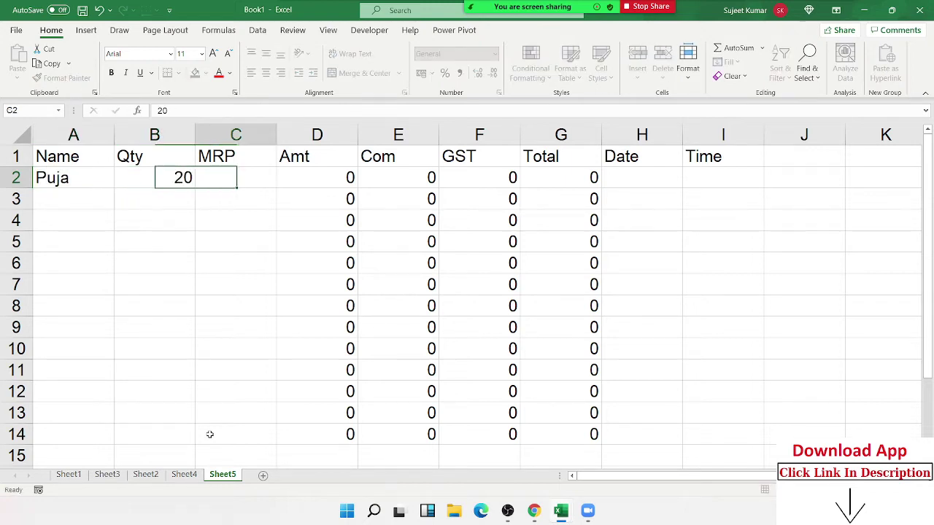
text(30)
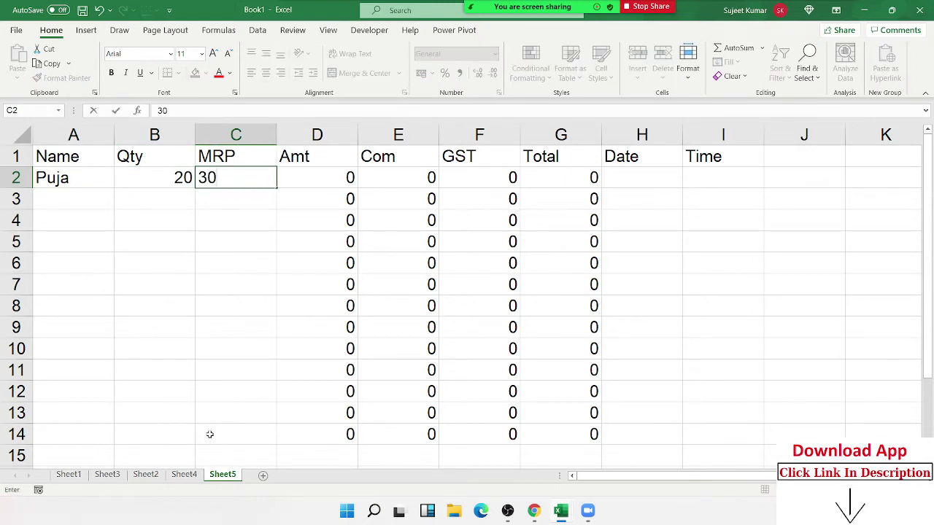
key(Tab)
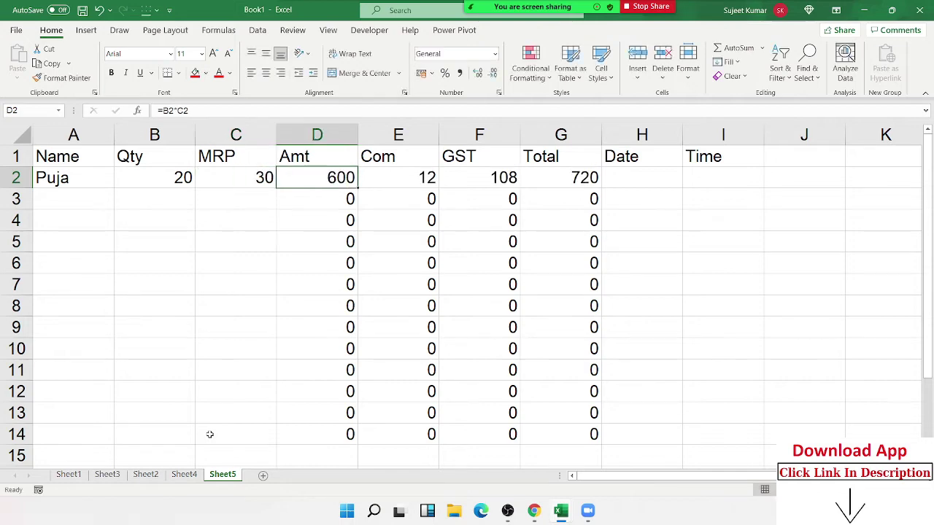
key(Tab)
key(Tab)
key(Tab)
key(Tab)
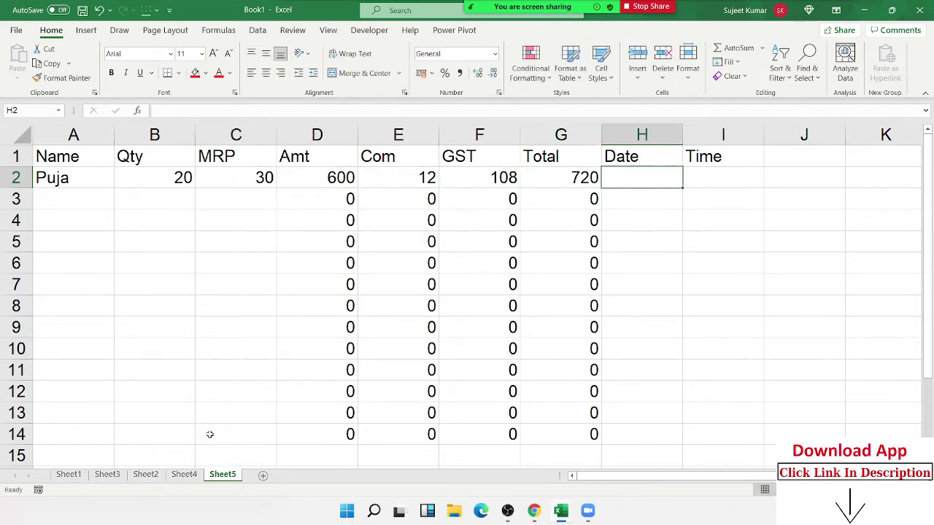
key(ctrl+semicolon)
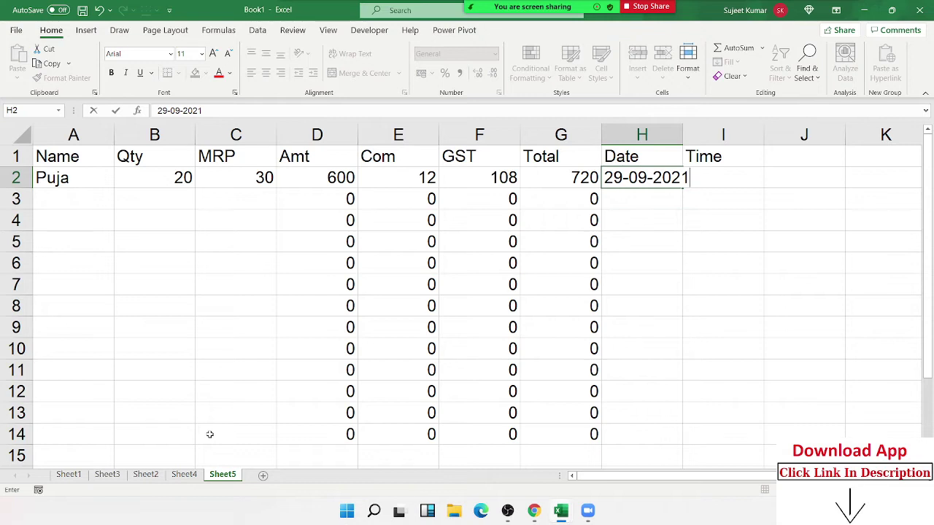
key(Tab)
key(ctrl+shift+semicolon)
key(Return)
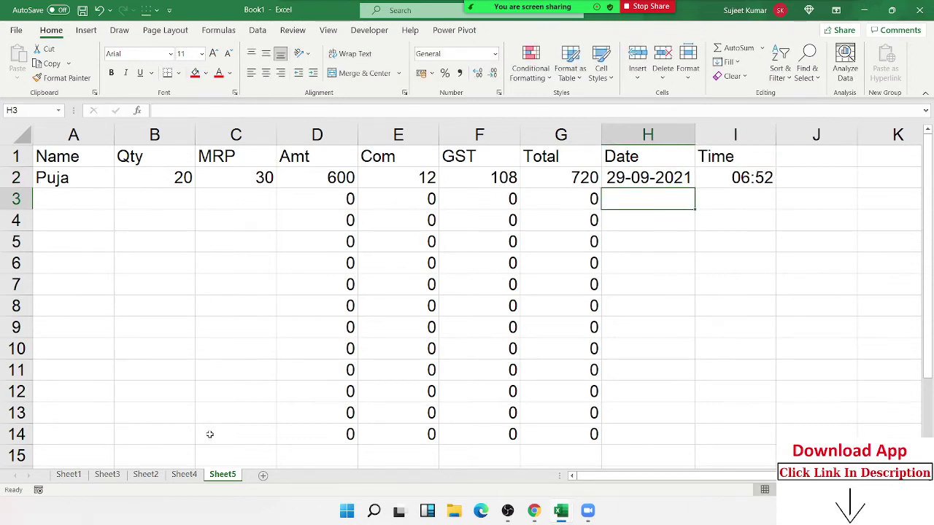
key(Up)
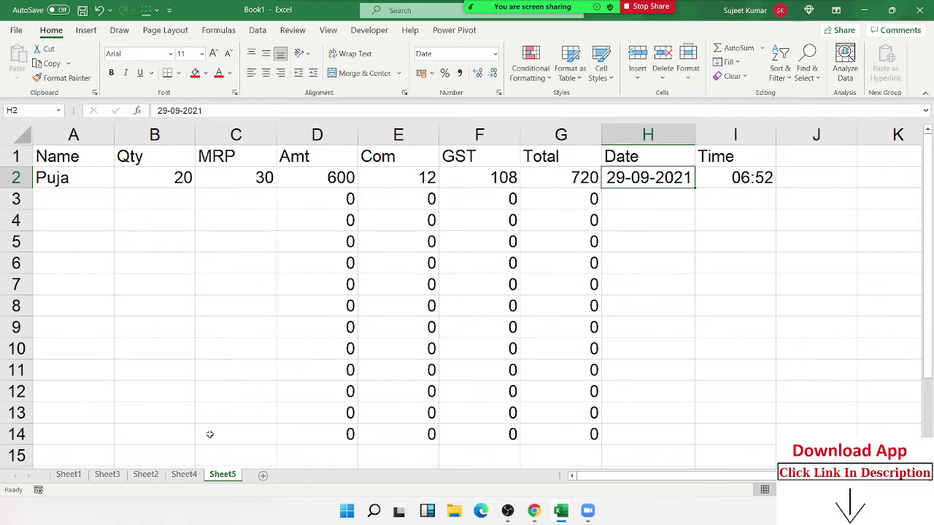
key(Right)
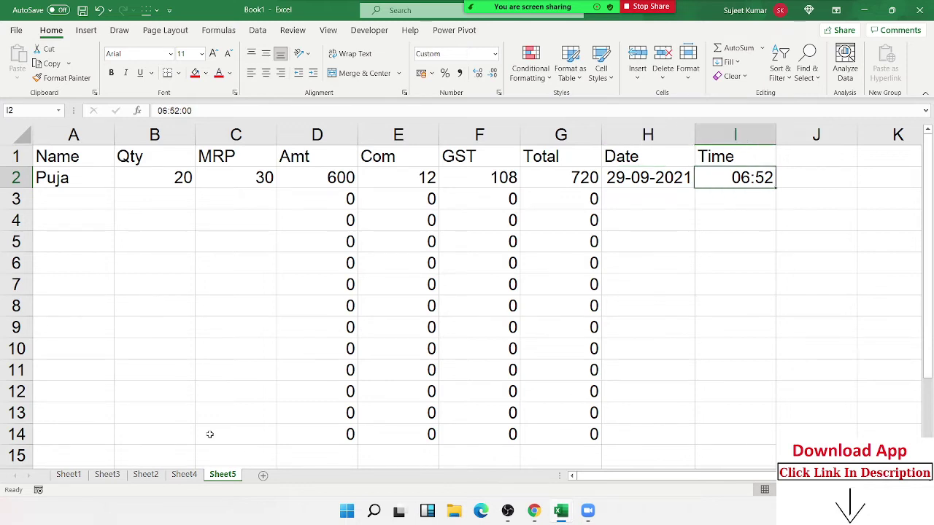
key(Left)
key(Left)
key(Left)
key(Left)
key(Left)
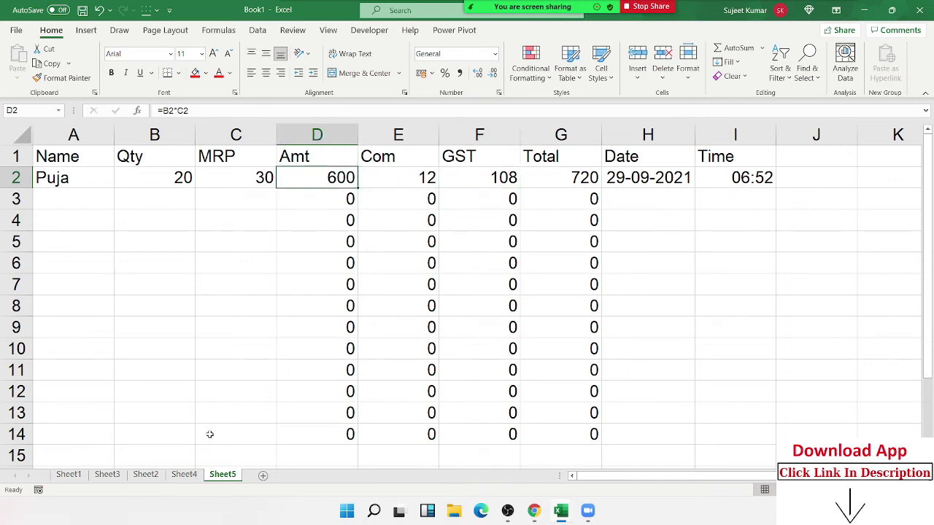
key(Left)
key(Right)
key(Right)
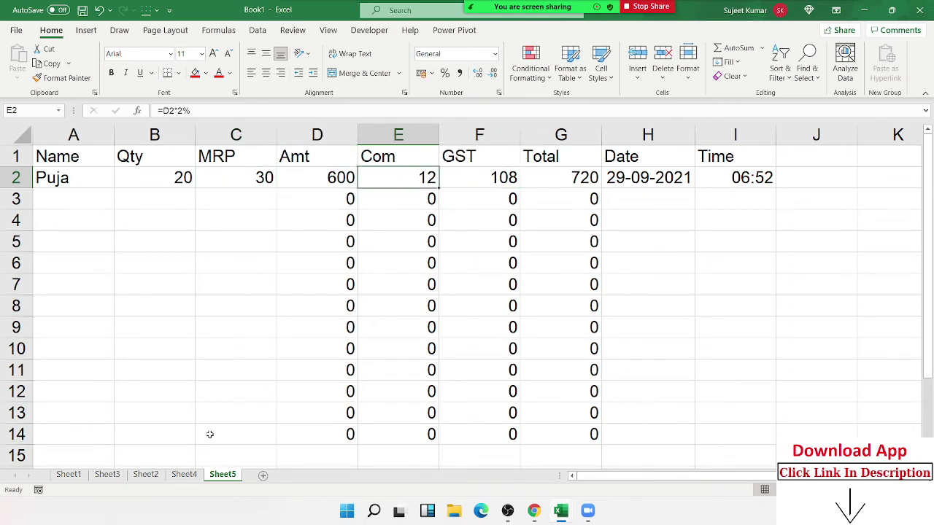
key(Right)
key(Right)
key(Right)
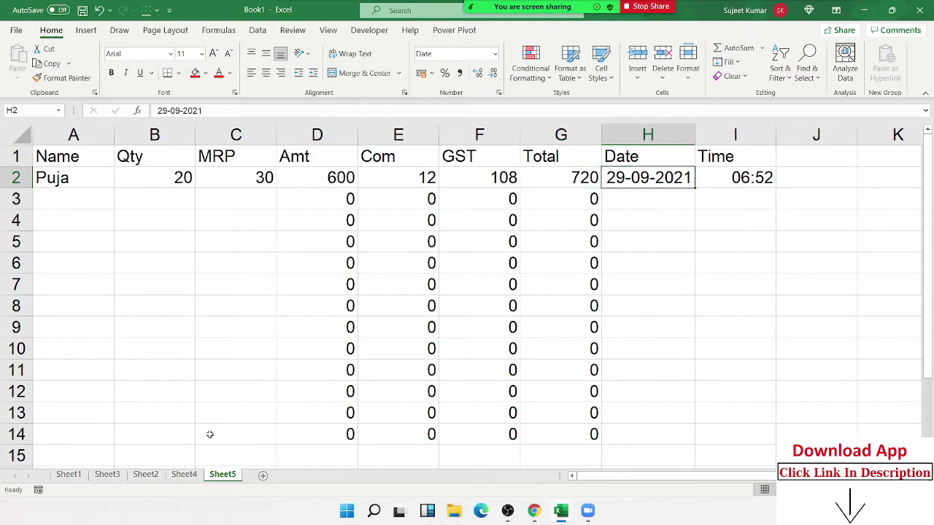
key(Down)
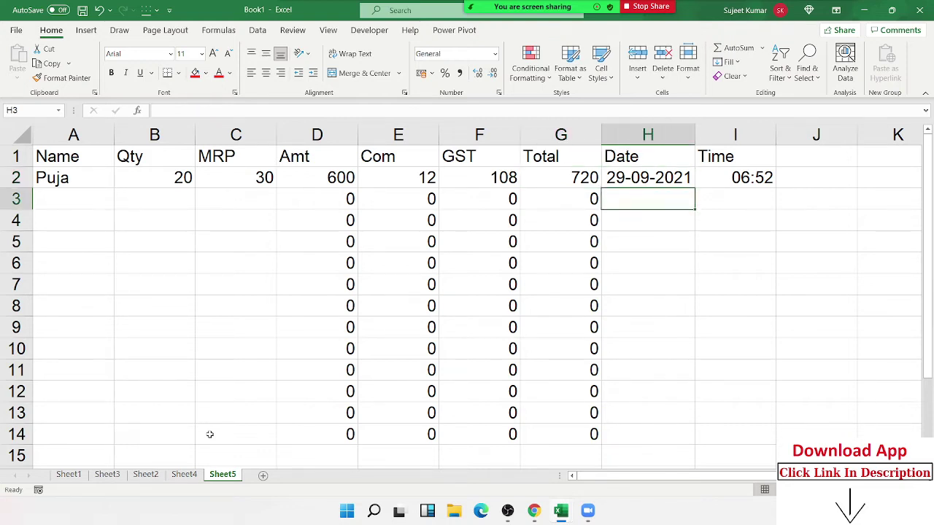
key(Left)
key(Left)
key(Left)
key(Left)
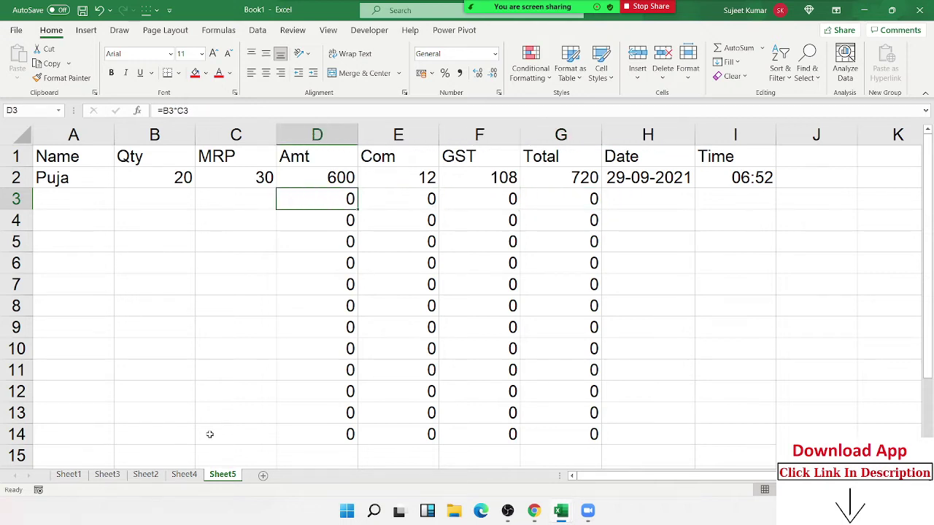
key(Left)
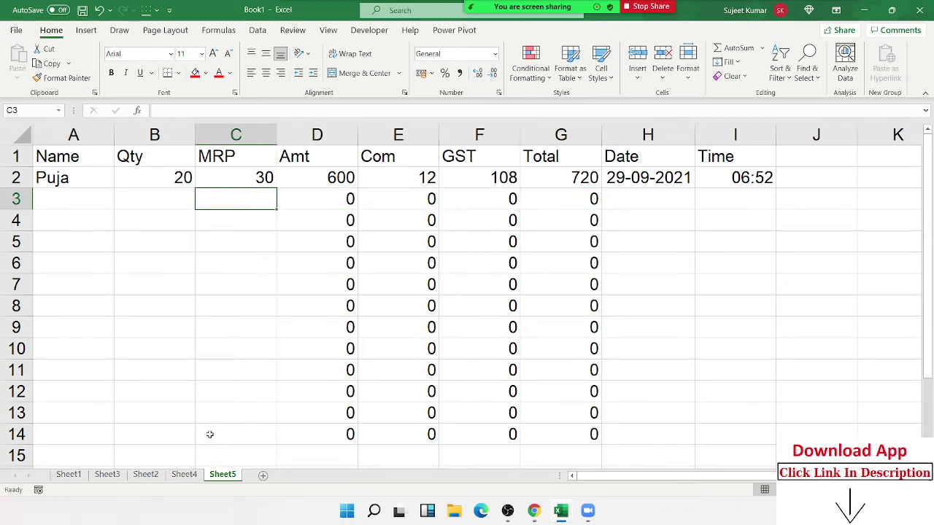
key(Right)
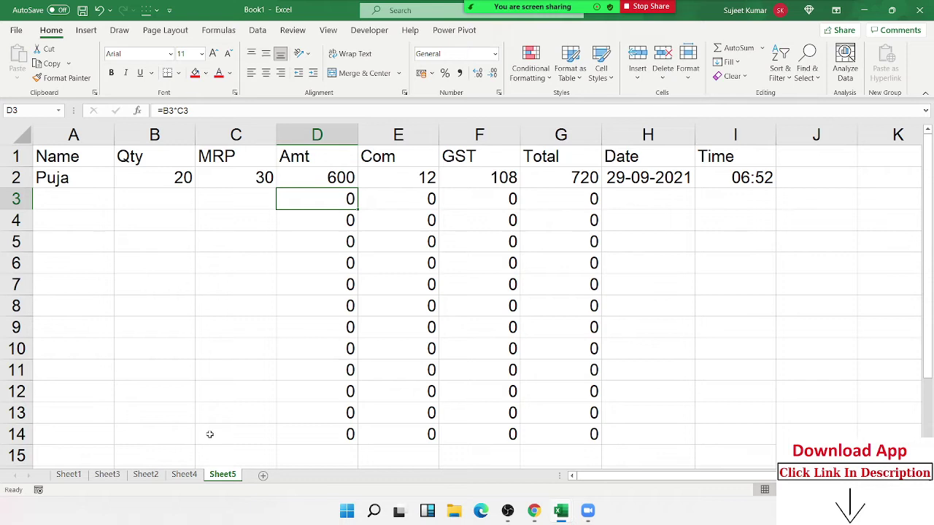
click(256, 197)
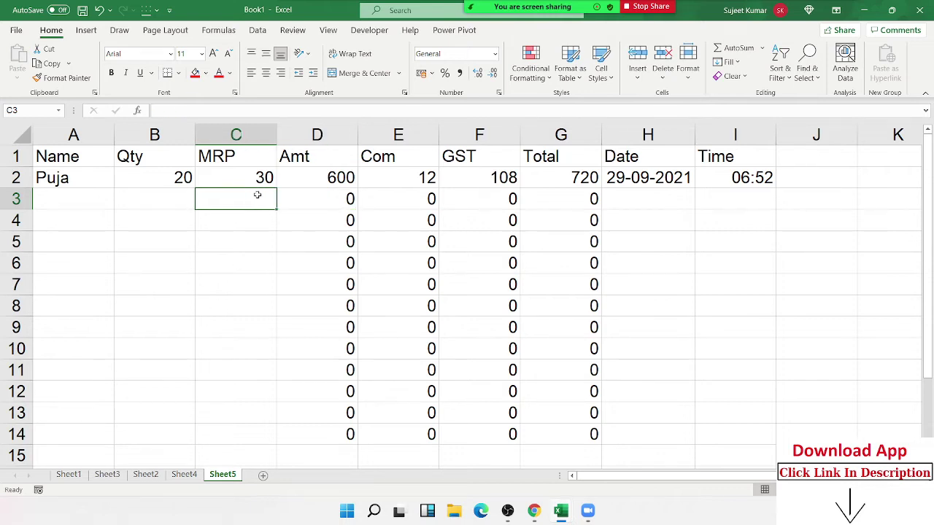
click(670, 203)
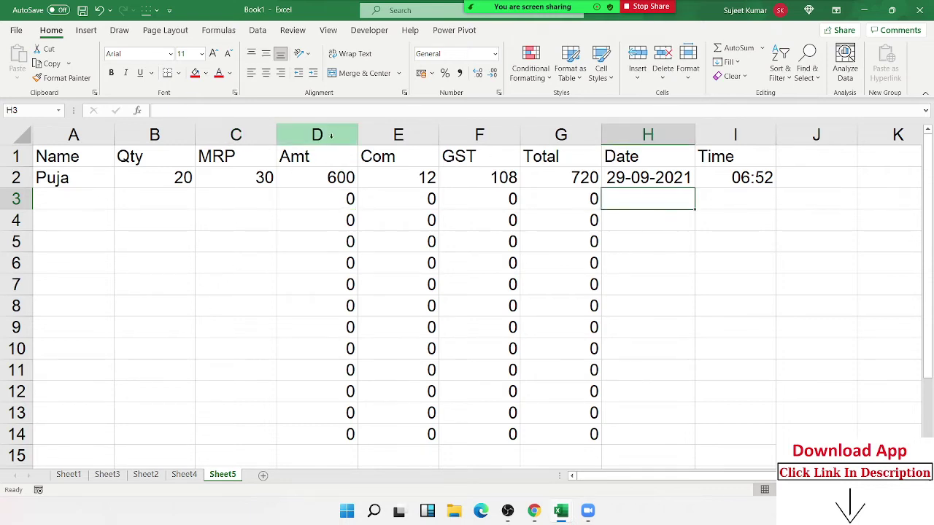
- Unlock every cell on Sheet5
drag(331, 136, 561, 136)
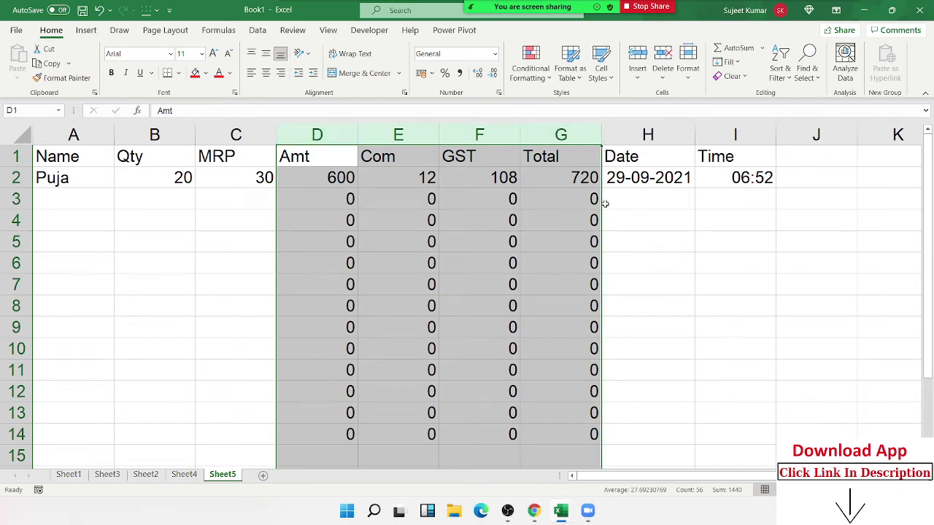
click(72, 192)
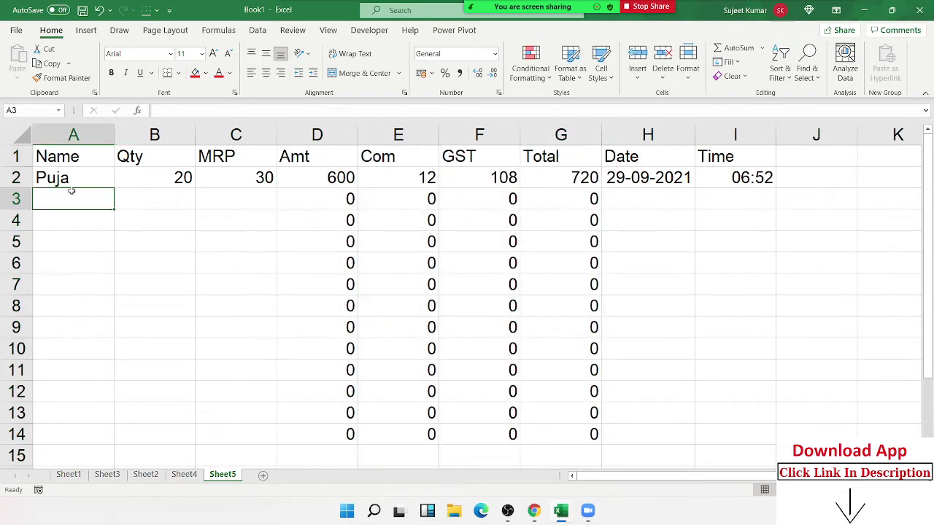
click(22, 138)
right_click(109, 187)
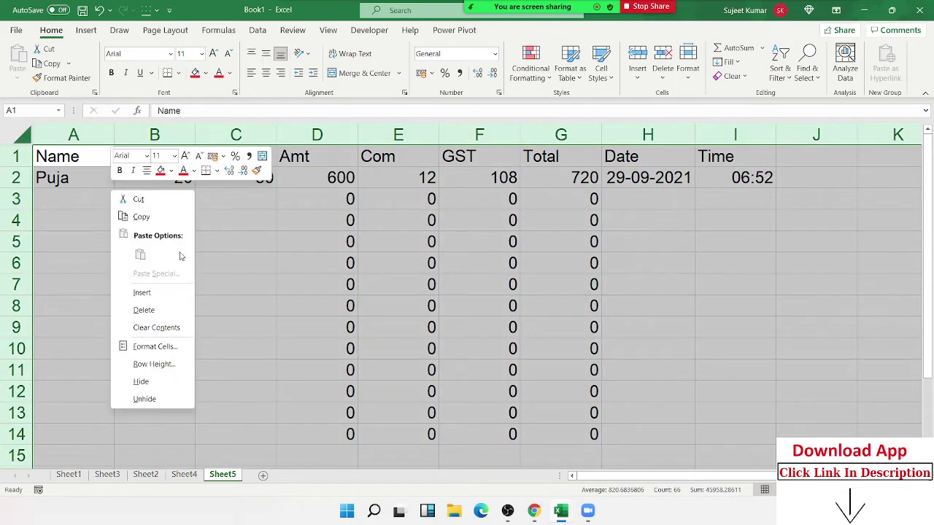
click(155, 343)
click(21, 229)
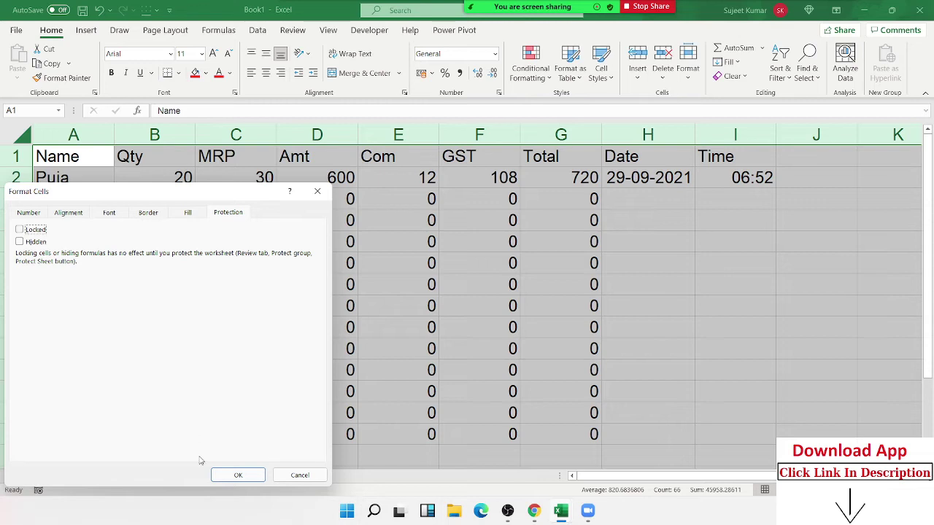
click(232, 477)
click(179, 335)
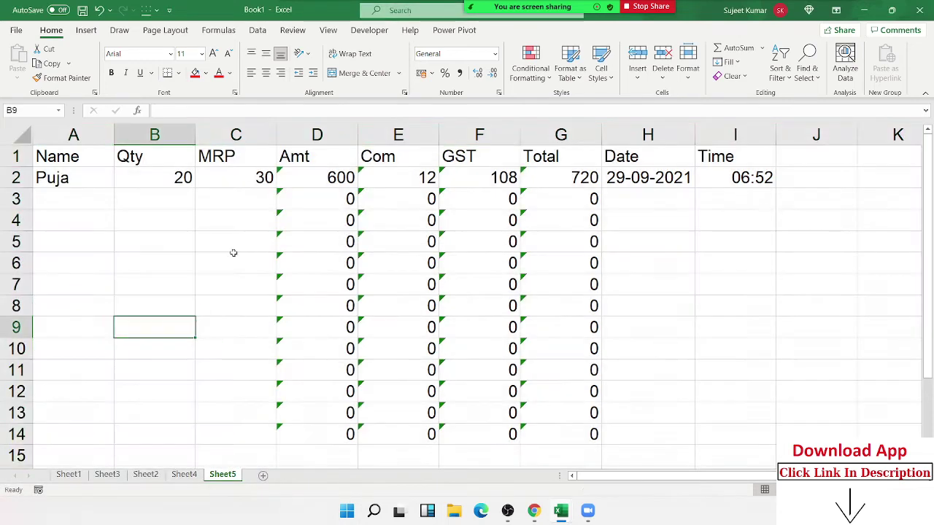
- Mark the formula columns D to G as Locked
drag(313, 136, 518, 134)
right_click(515, 144)
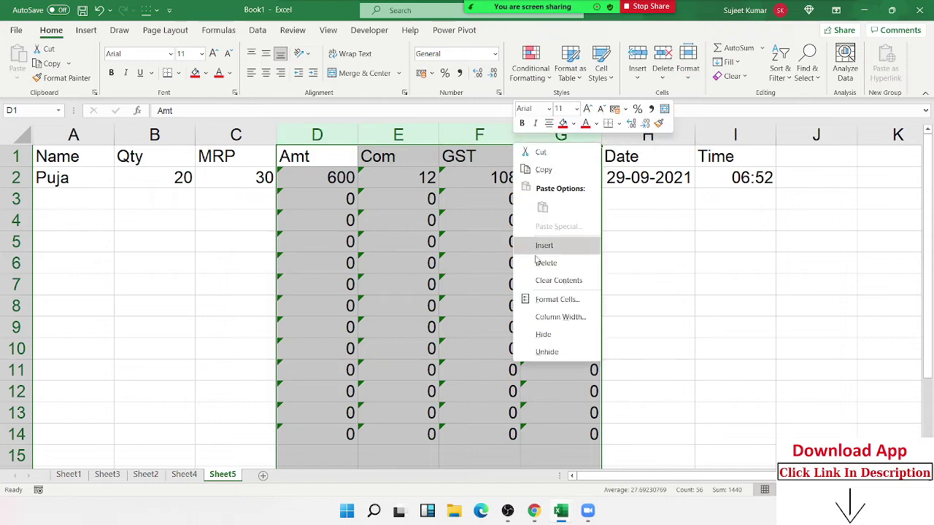
click(551, 299)
click(401, 180)
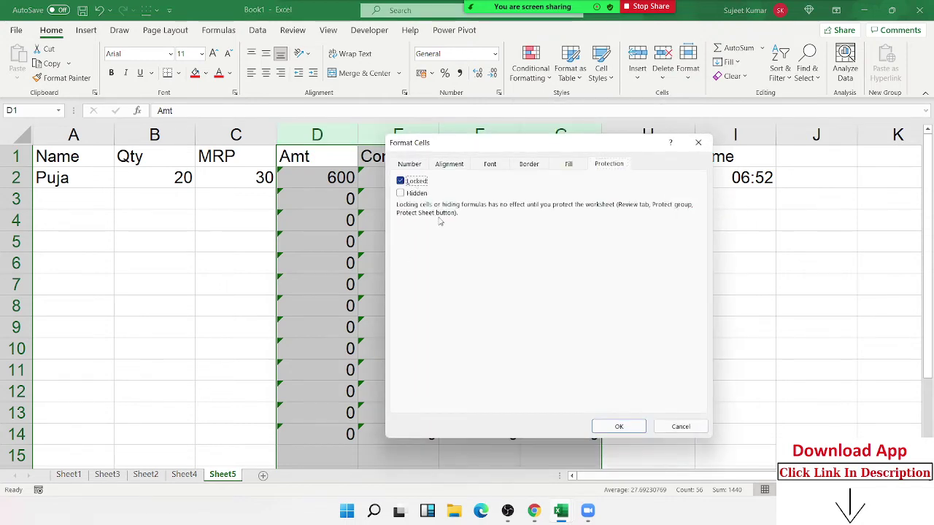
click(619, 427)
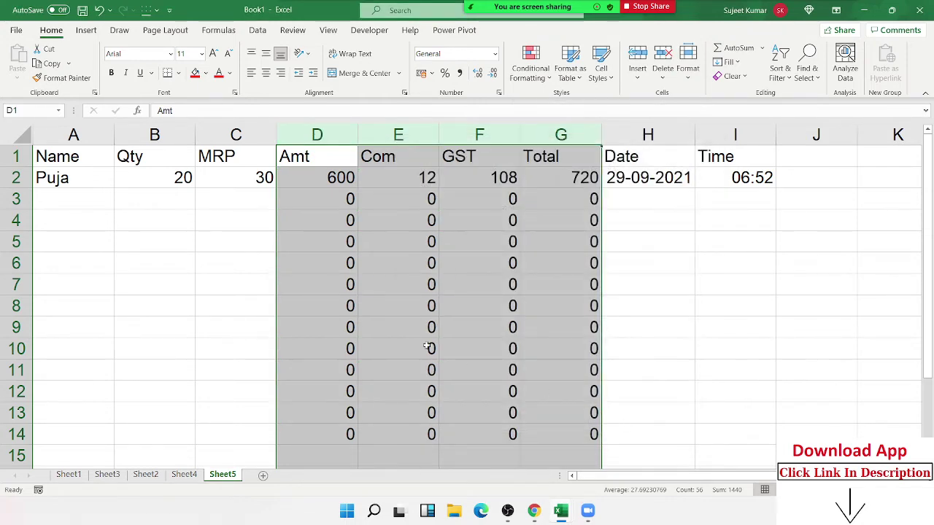
- Protect Sheet5 with 'Select locked cells' unticked so only unlocked cells can be selected
click(185, 282)
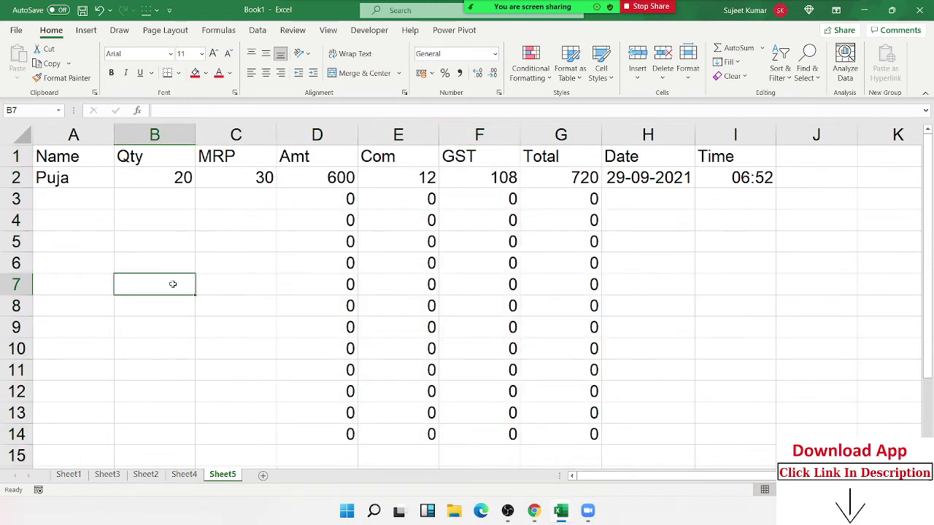
right_click(230, 475)
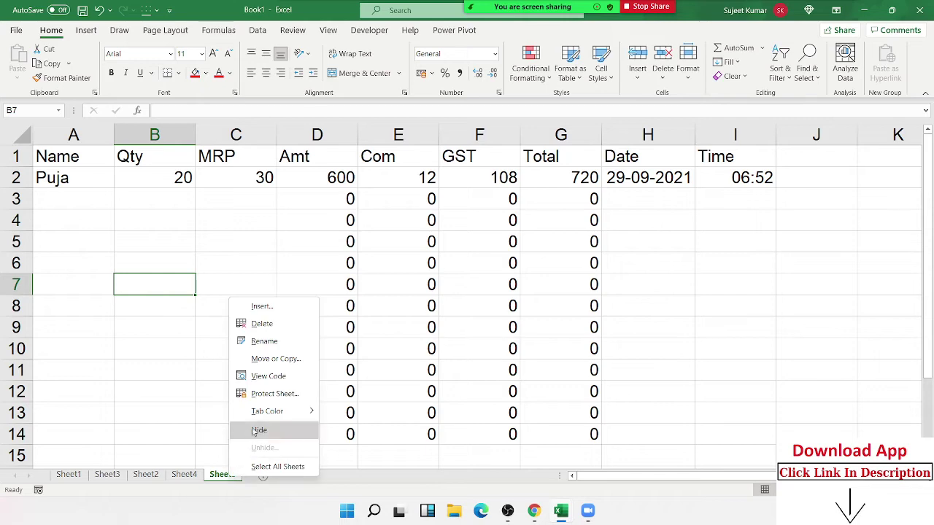
click(263, 394)
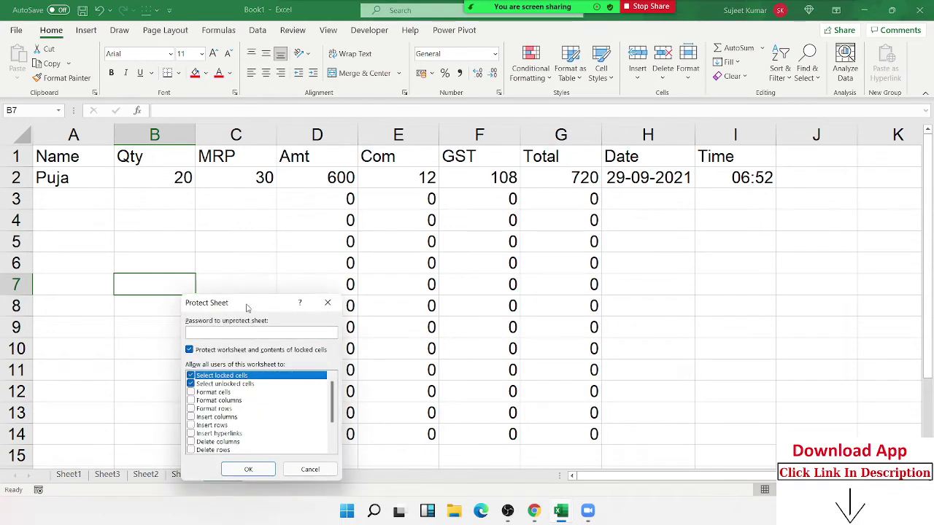
drag(247, 306, 732, 275)
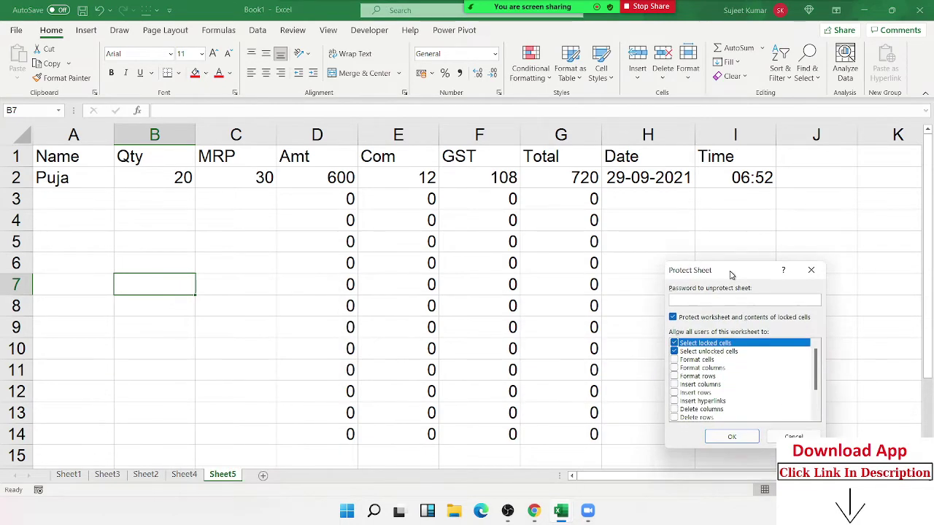
click(675, 343)
- Protect Sheet5, then enter Om, Qty 50 and MRP 30 in A3:C3
click(732, 436)
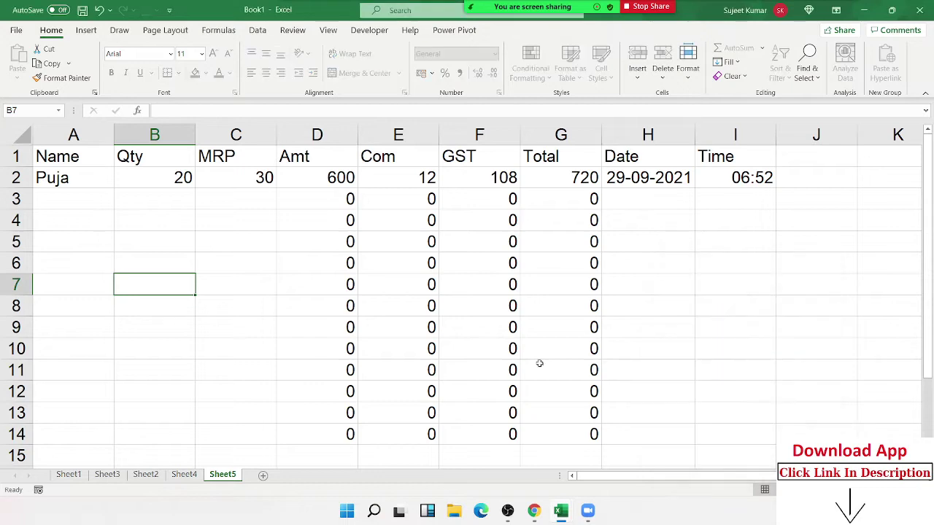
click(76, 205)
text(O)
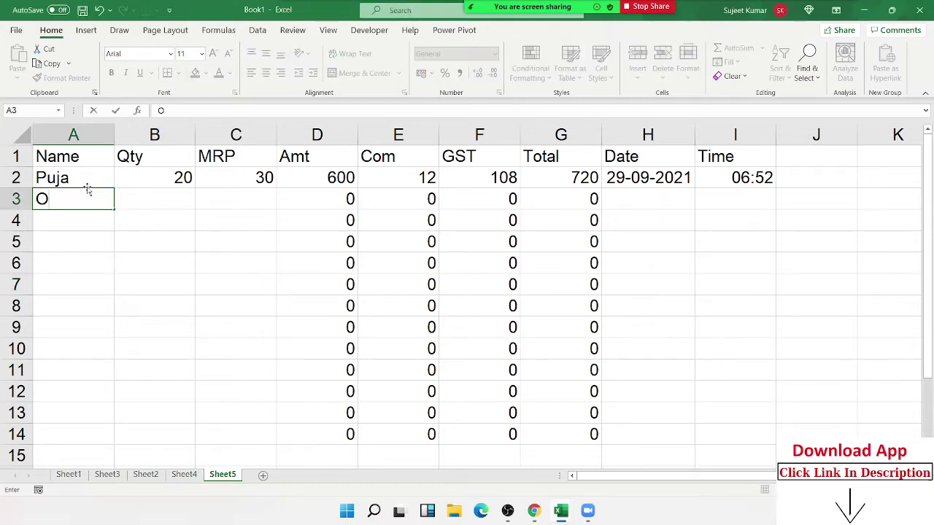
text(m)
key(Tab)
text(50)
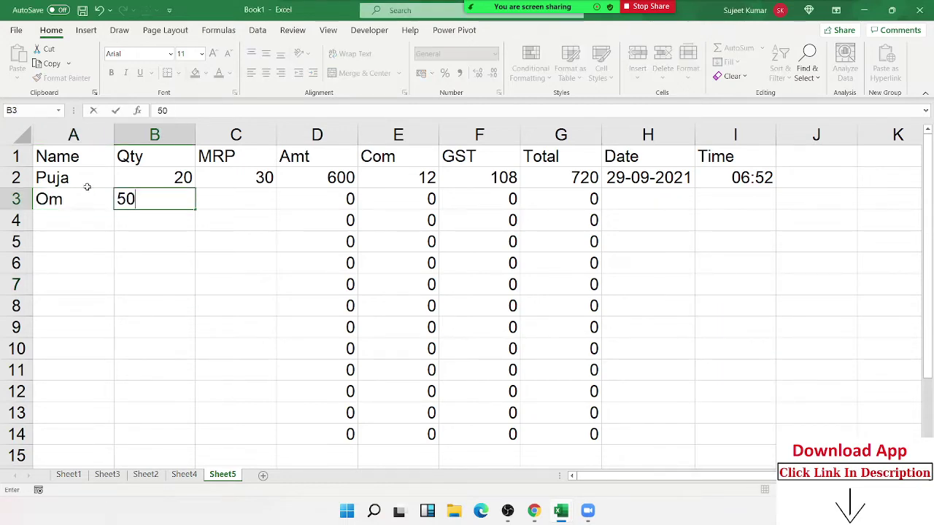
key(Tab)
text(30)
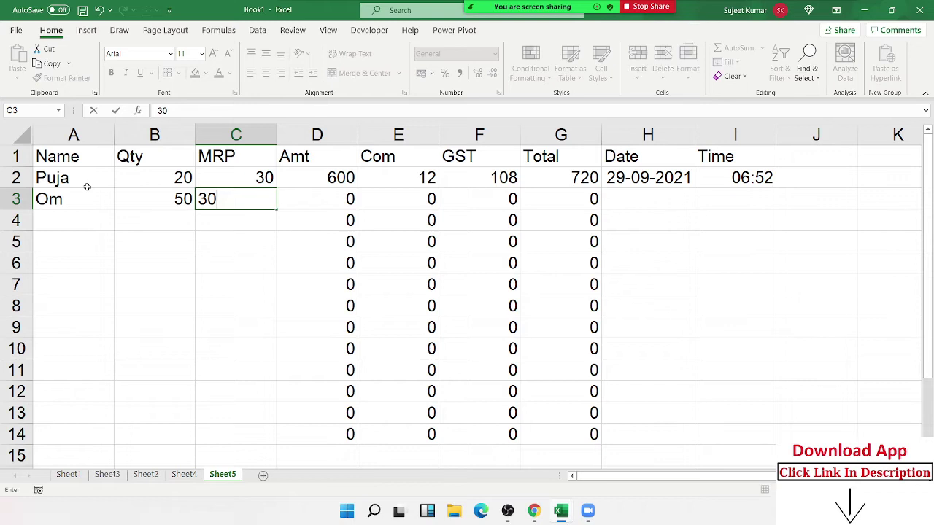
key(Tab)
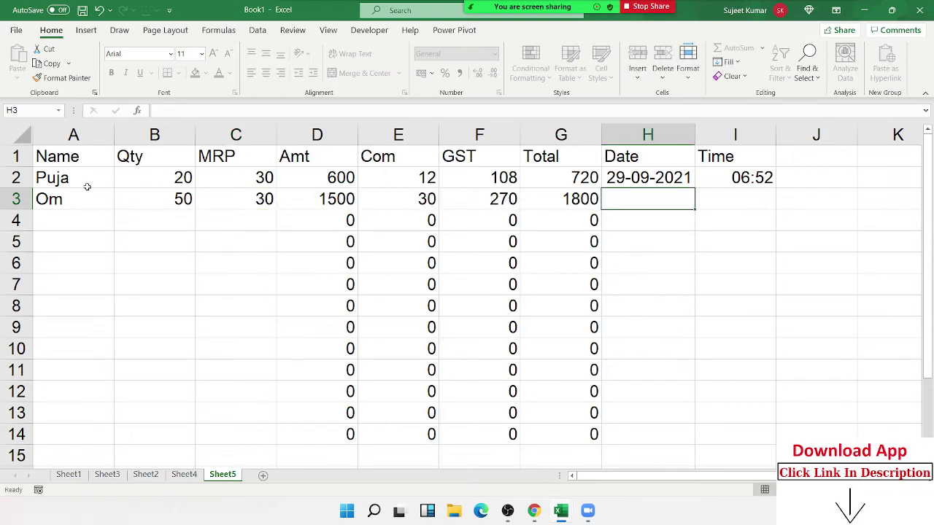
- Stamp today's date in H3 and the current time in I3
key(ctrl+semicolon)
key(Tab)
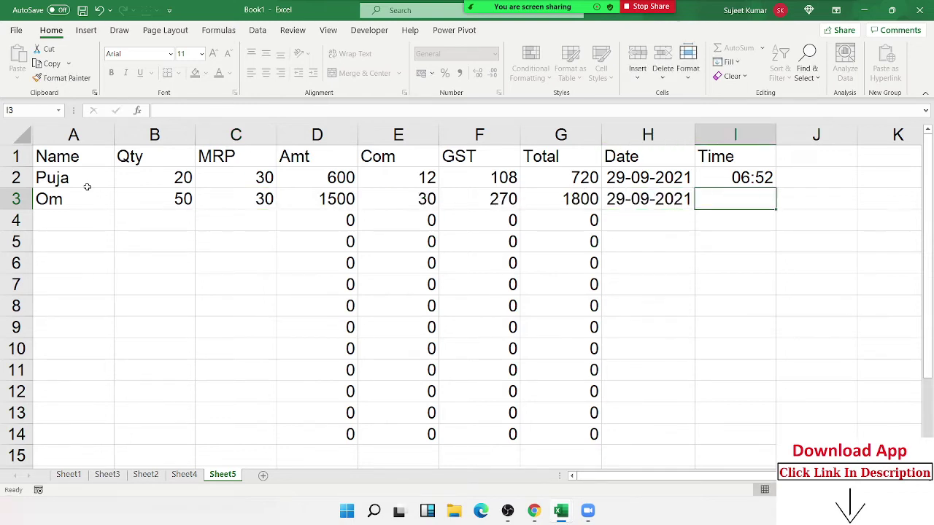
key(ctrl+shift+semicolon)
key(Return)
- Tab back and forth through row 3 to confirm locked columns are skipped
key(shift+Tab)
key(shift+Tab)
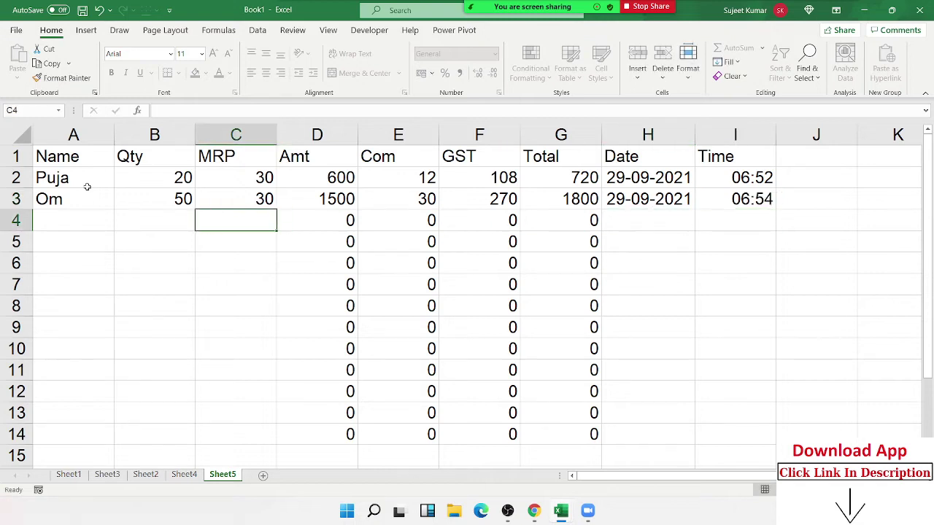
key(Tab)
key(shift+Tab)
key(Tab)
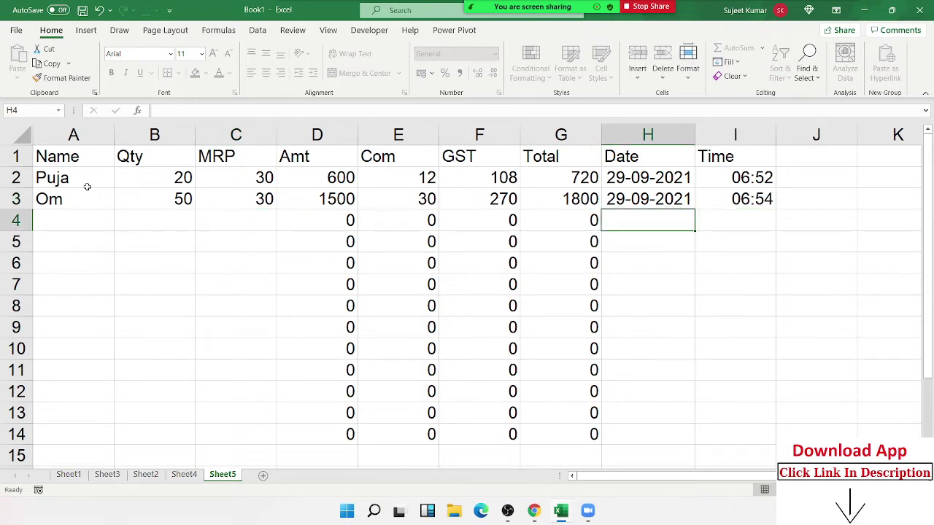
key(shift+Tab)
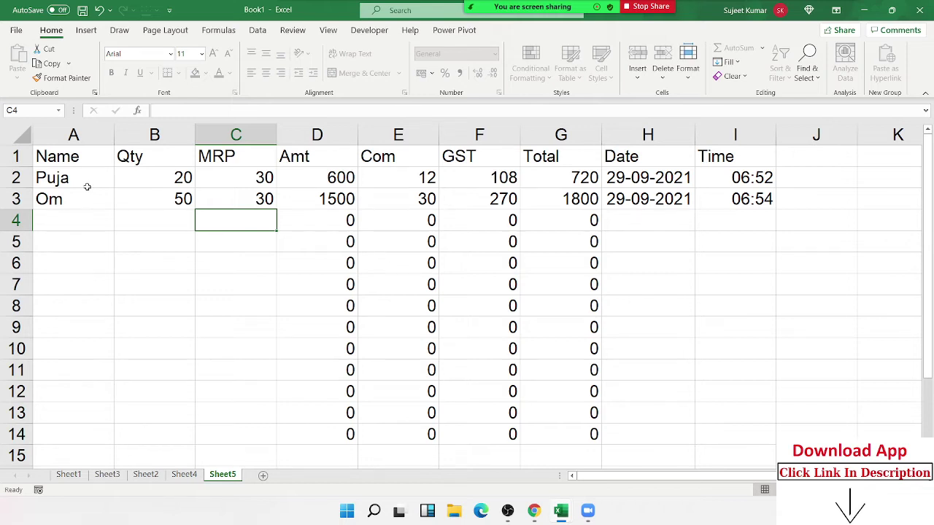
key(Tab)
key(shift+Tab)
key(Tab)
key(shift+Tab)
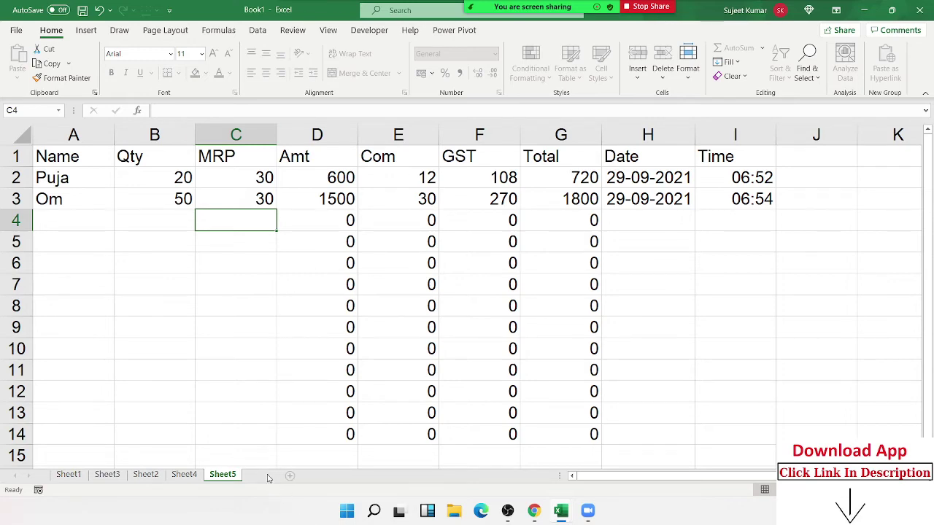
- Add a new Sheet6 with labels Name in B6, city in C8 and Amt in D10
click(263, 475)
ctrl+scroll(190, 276, up, 5)
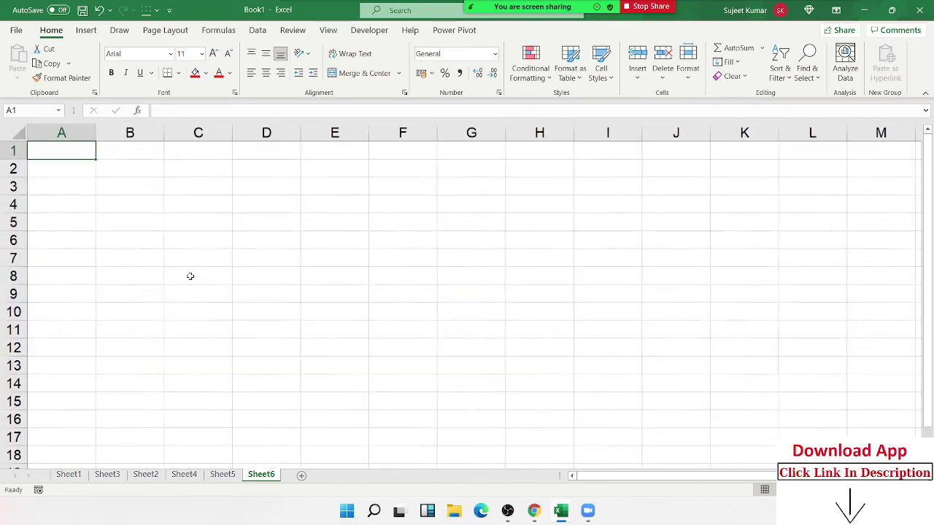
click(183, 244)
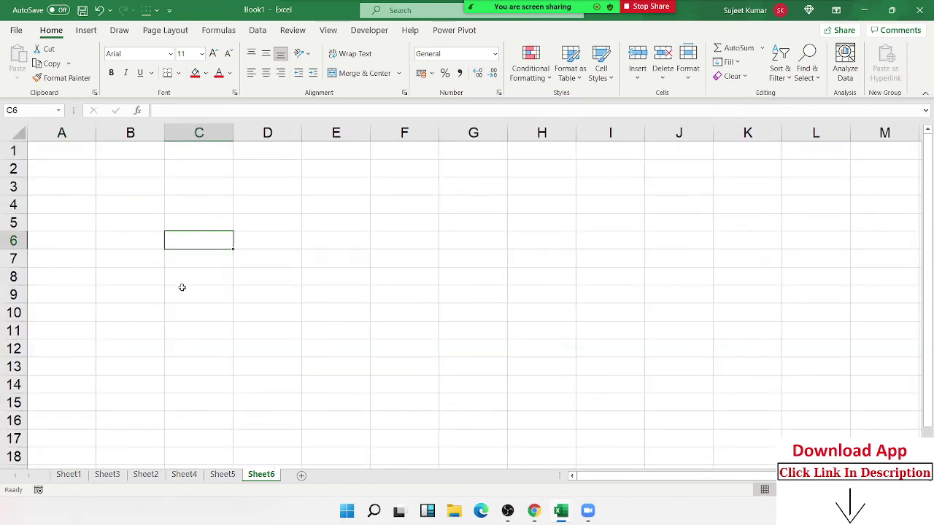
ctrl+click(261, 276)
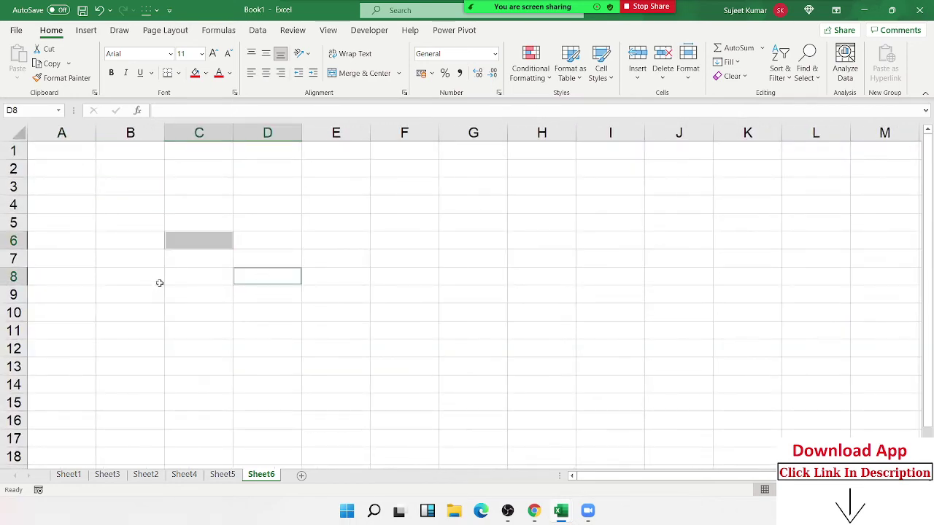
click(145, 242)
text(N)
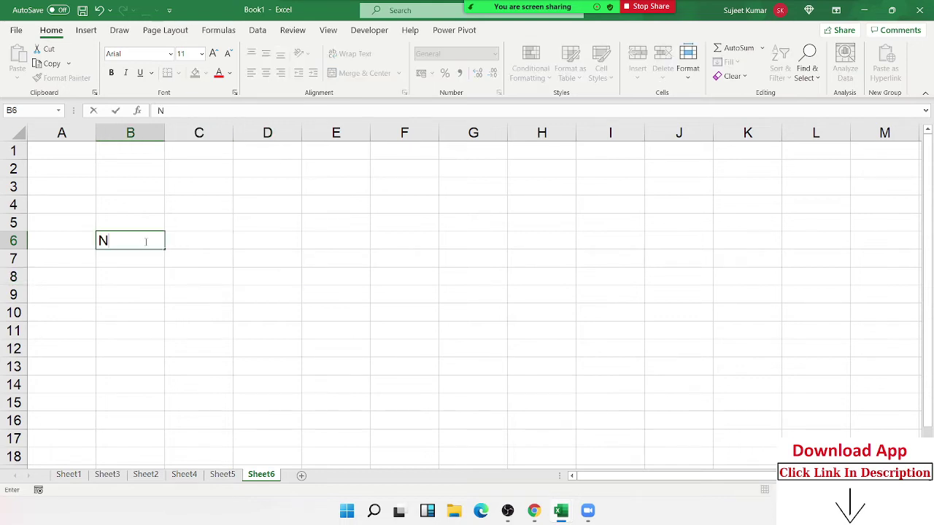
text(ae)
key(BackSpace)
text(me)
click(215, 278)
text(ci)
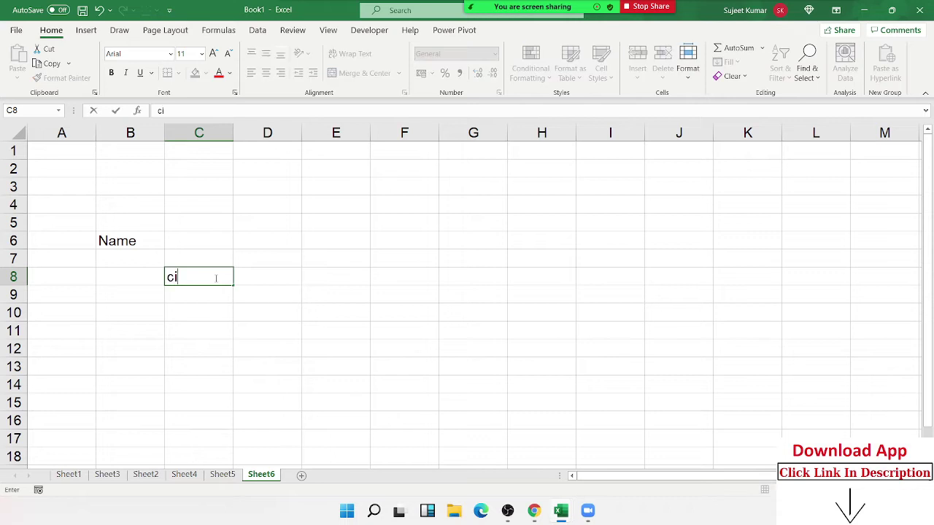
text(ty)
click(302, 318)
text(Amt)
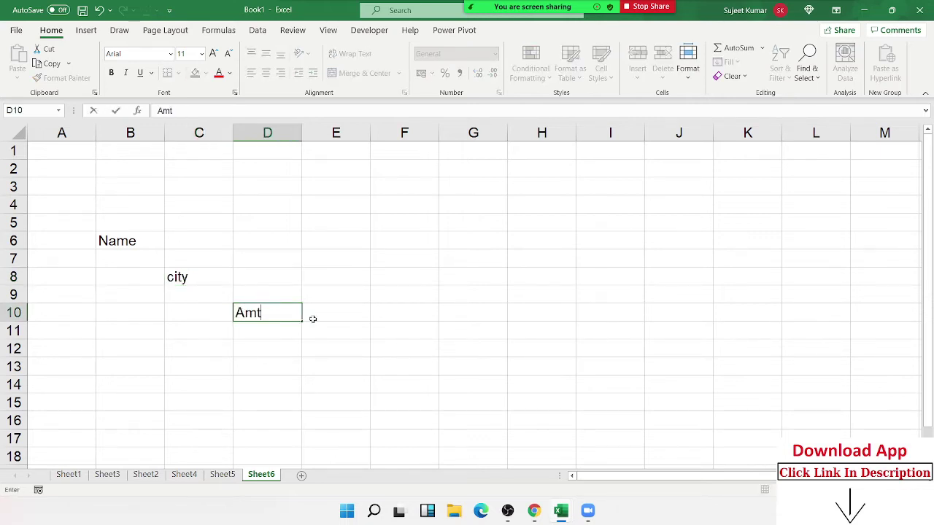
- Fill cells C6, D8 and E10 with red
click(241, 241)
click(228, 241)
ctrl+click(256, 276)
ctrl+click(323, 306)
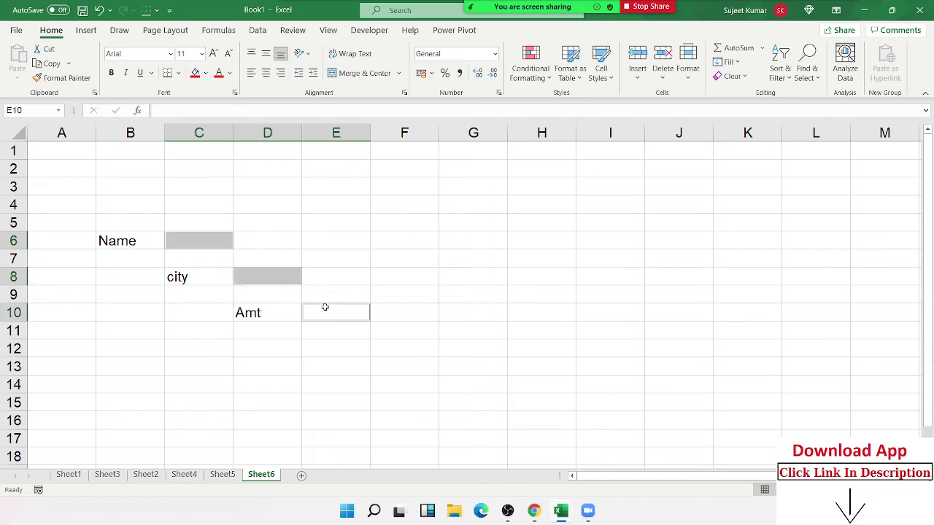
click(196, 73)
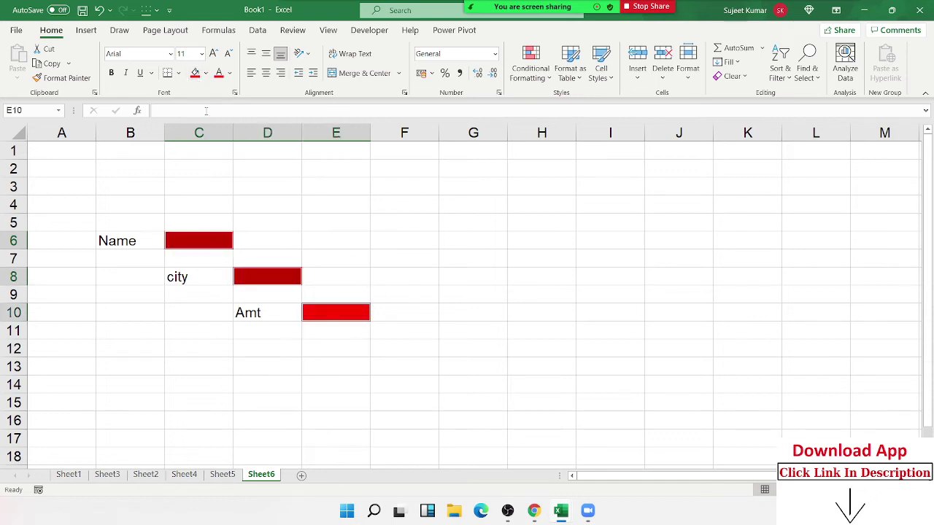
click(284, 369)
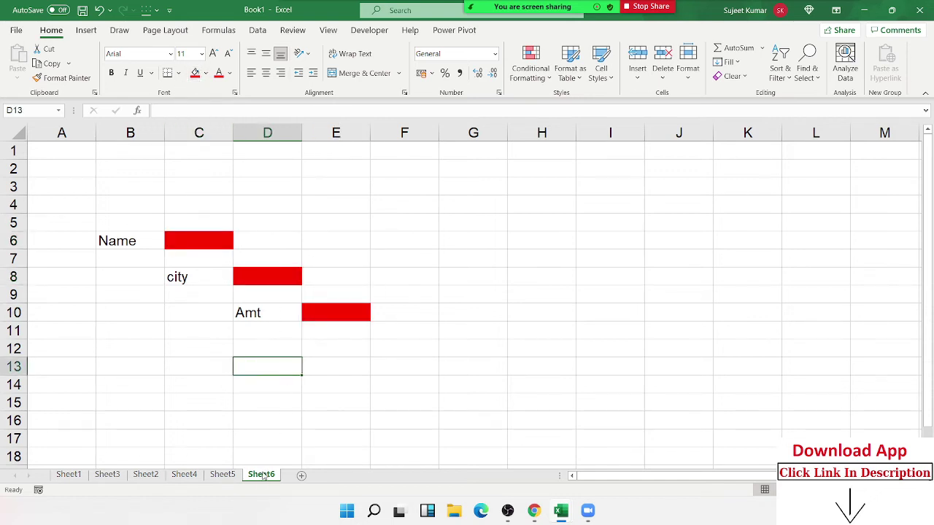
- Unlock the red cells C6, D8 and E10 in Format Cells > Protection
click(199, 244)
ctrl+click(273, 275)
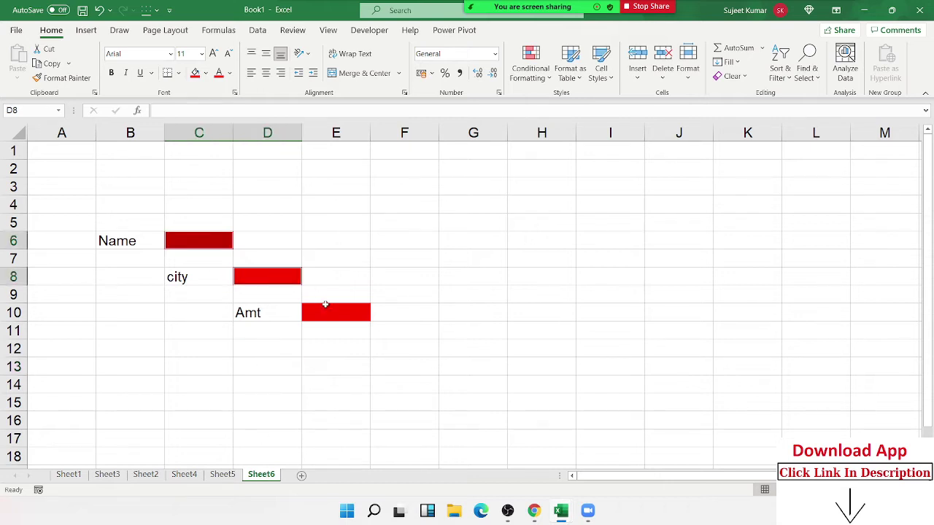
ctrl+click(326, 305)
right_click(325, 304)
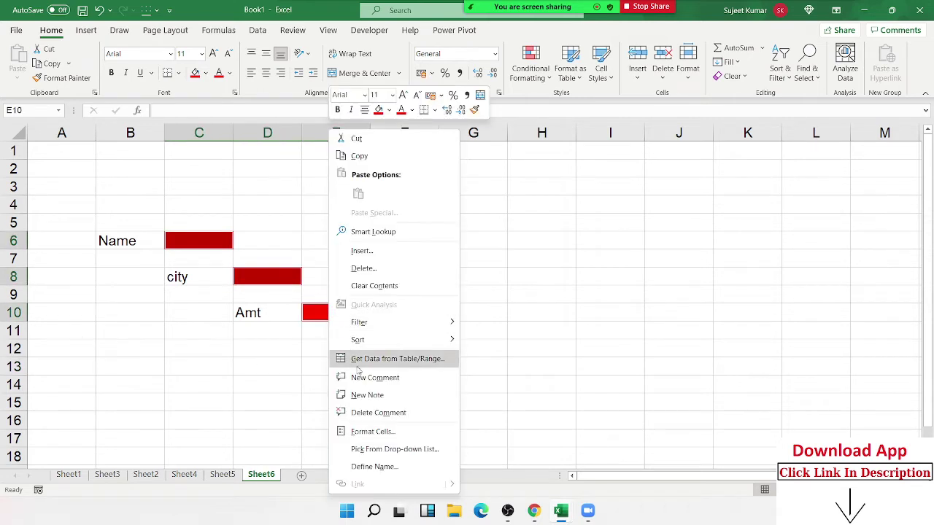
click(370, 431)
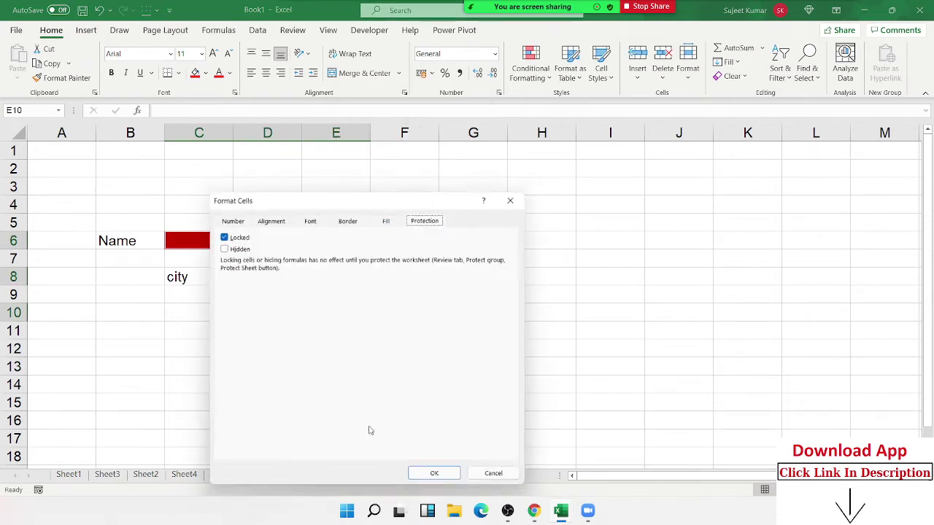
click(240, 234)
click(438, 480)
- Protect Sheet6 with 'Select locked cells' turned off
right_click(270, 475)
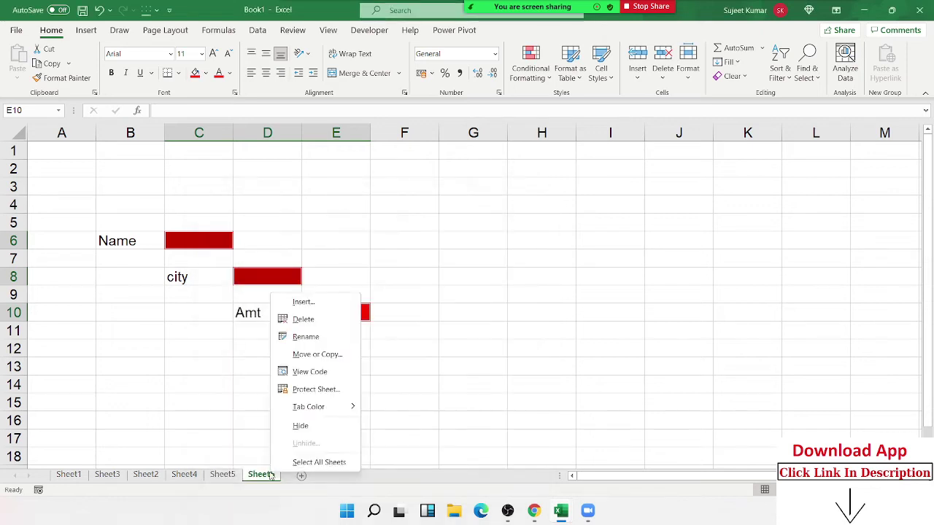
click(296, 389)
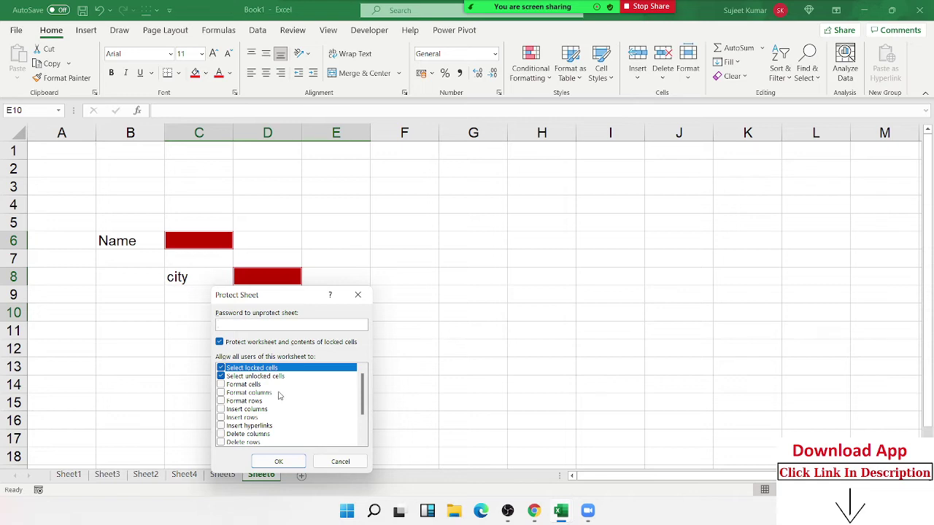
click(220, 369)
click(278, 461)
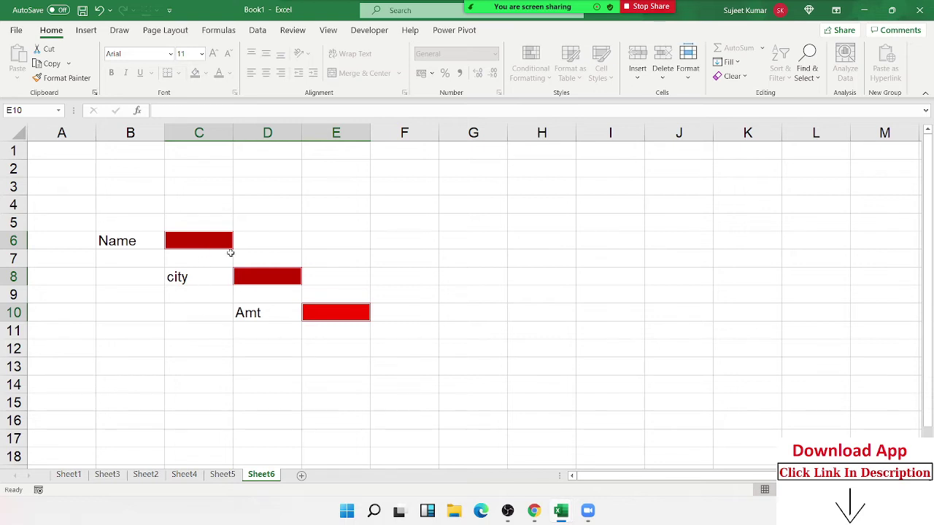
- Enter a person's name in C6, City in D8 and 525 in E10, then switch to Sheet5
click(229, 250)
key(Tab)
key(Tab)
key(Tab)
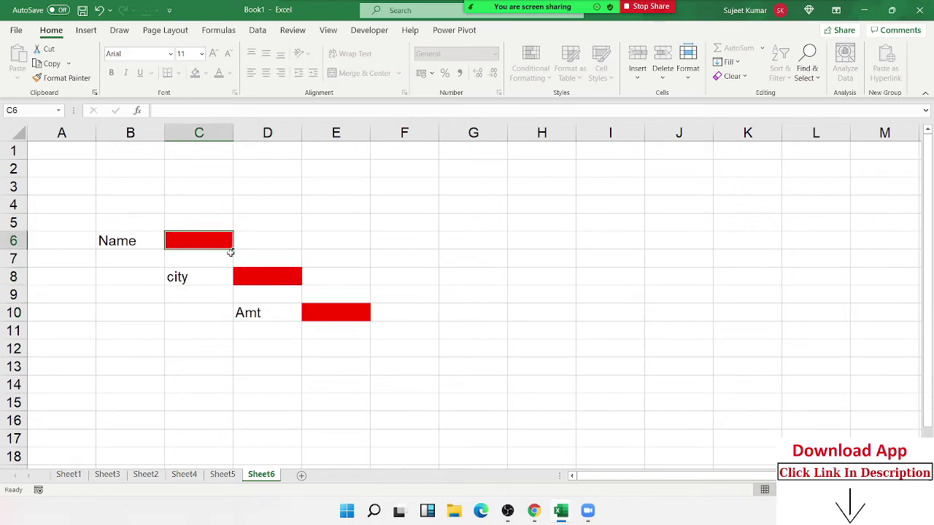
text(Puja)
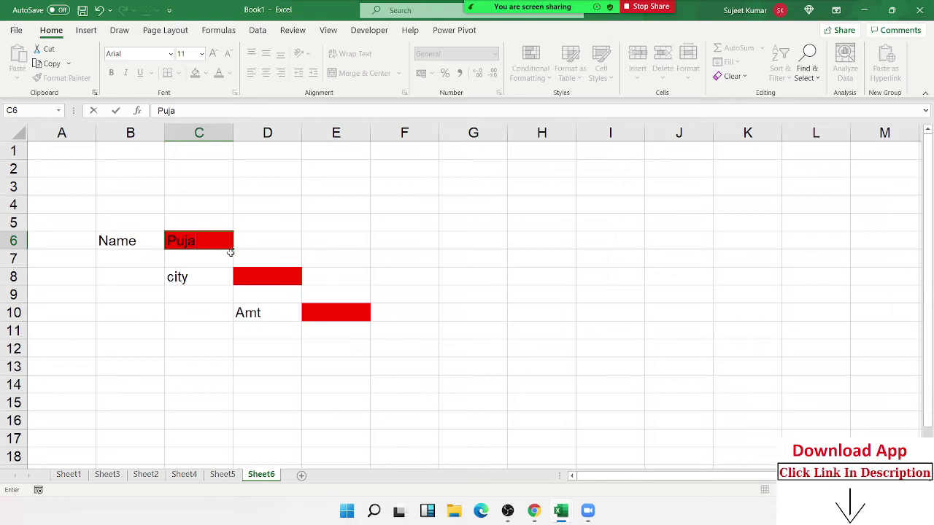
key(Tab)
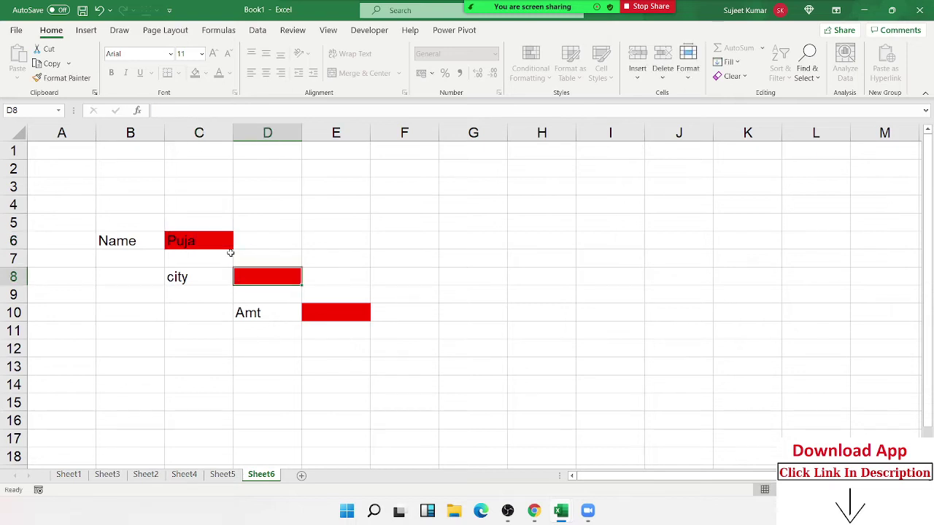
text(Cit)
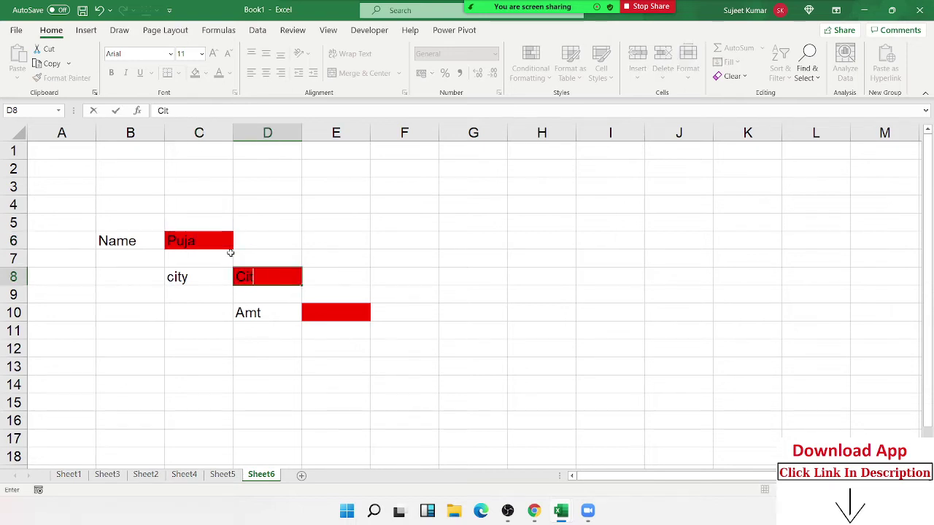
text(y)
key(Tab)
text(52)
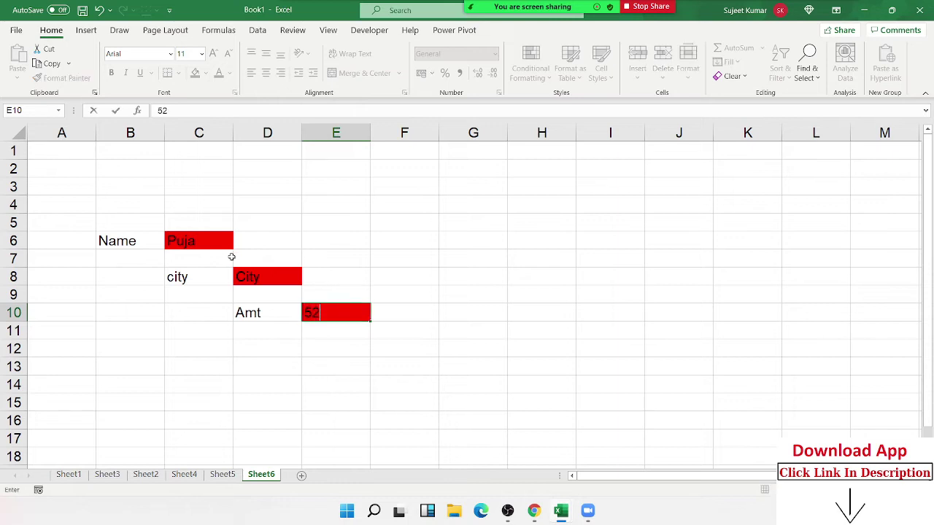
text(5)
key(Tab)
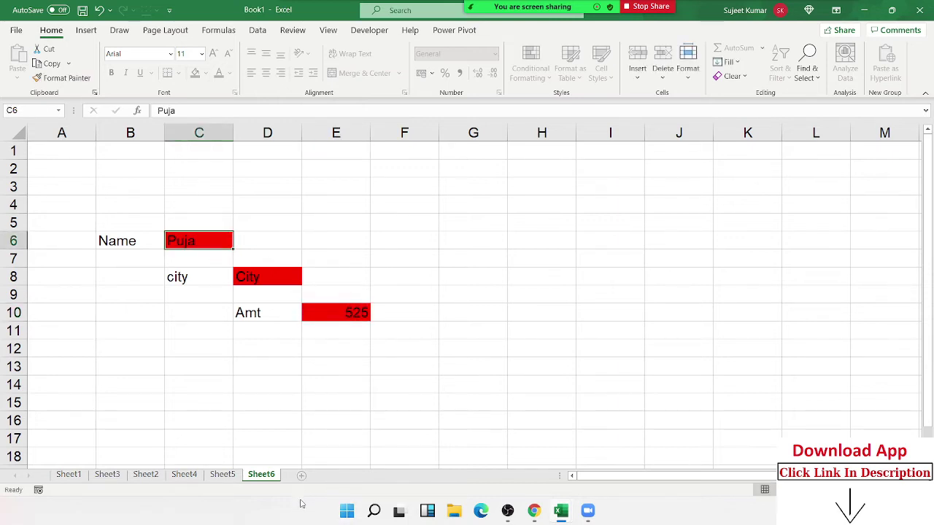
click(223, 476)
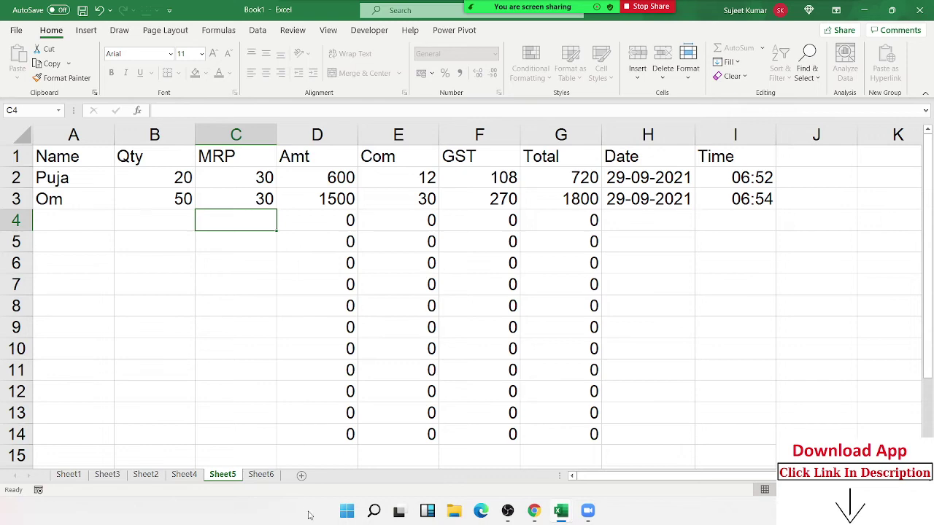
- Switch back to the Sheet6 tab to view its filled red input cells
click(261, 474)
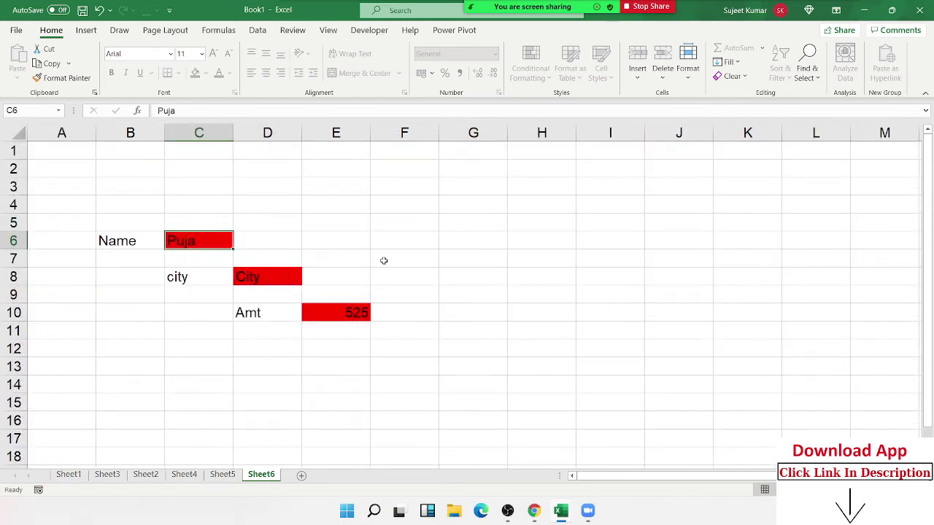
- Add a blank Sheet7, select columns F, I, L, P and S, then pick cell E5
click(302, 476)
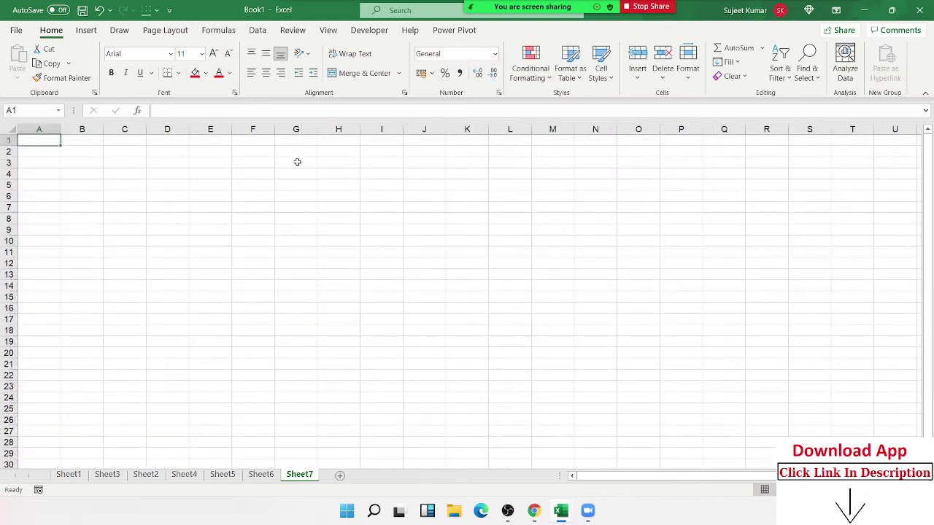
click(255, 130)
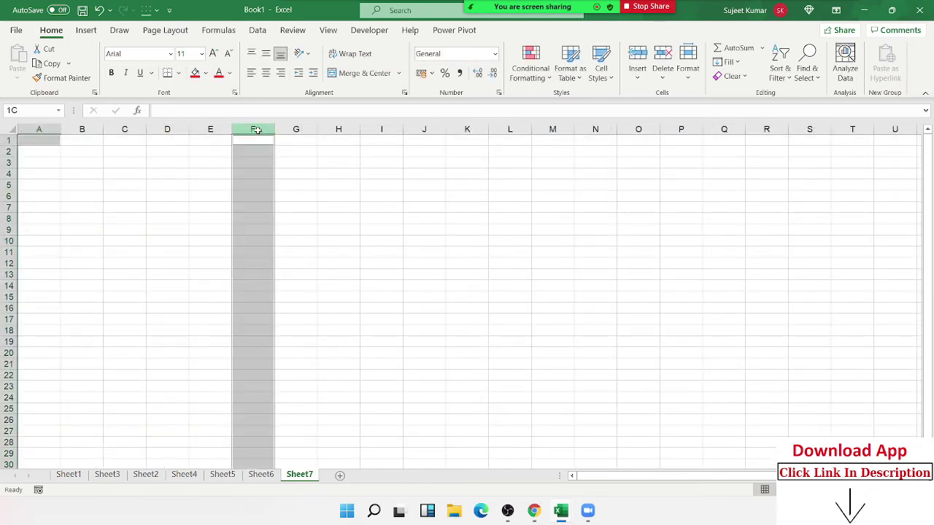
ctrl+click(381, 129)
ctrl+click(510, 129)
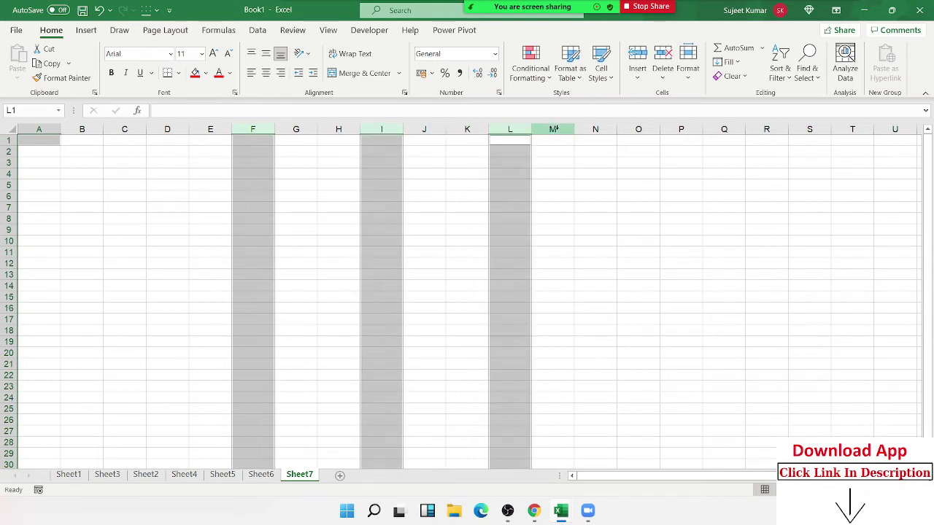
ctrl+click(681, 129)
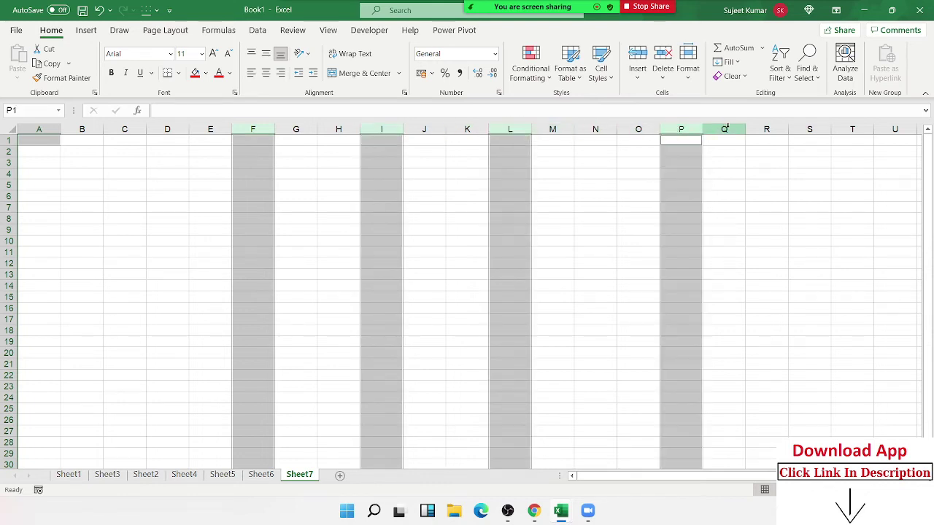
ctrl+click(808, 129)
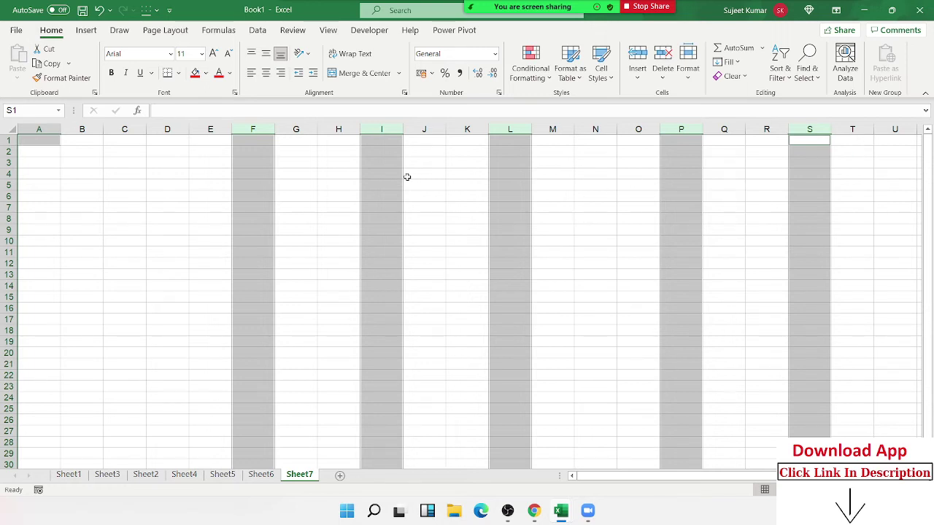
click(198, 187)
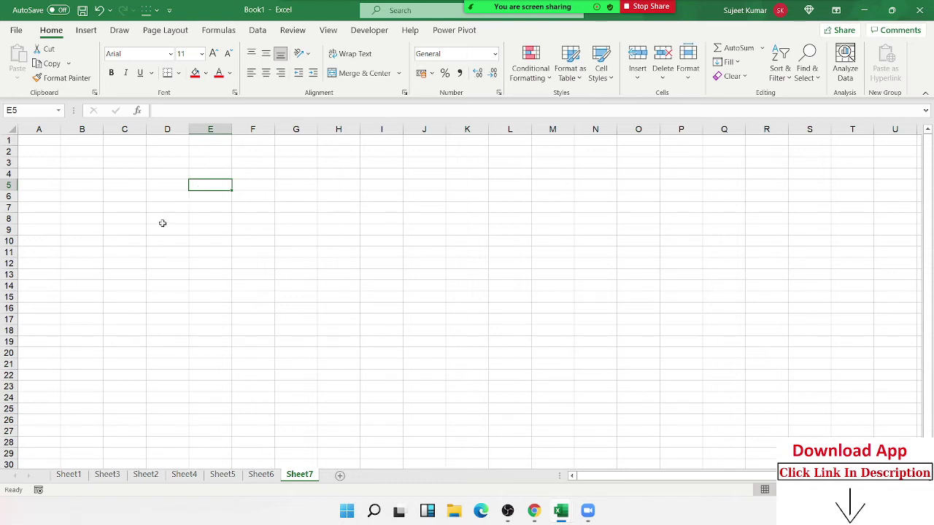
- Fill C6:G19 light green and N6:R19 light blue
drag(107, 197, 314, 343)
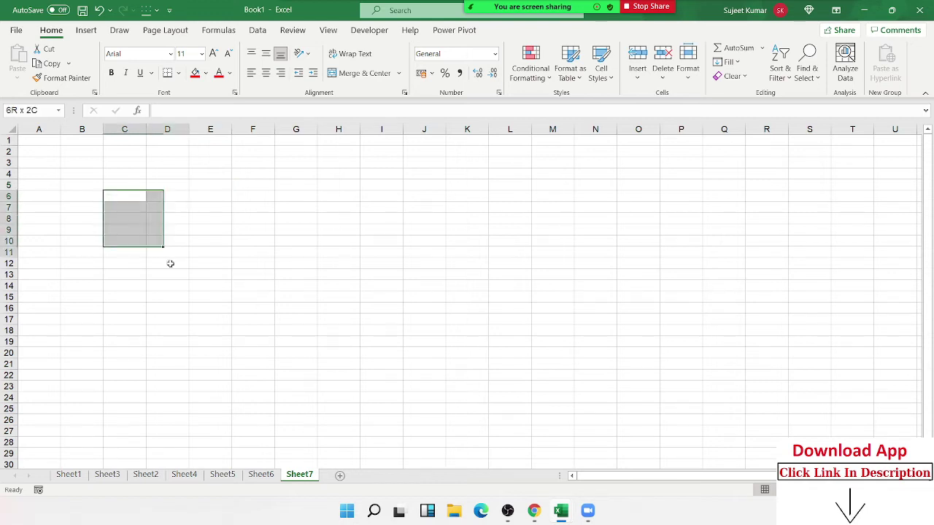
click(207, 73)
click(232, 188)
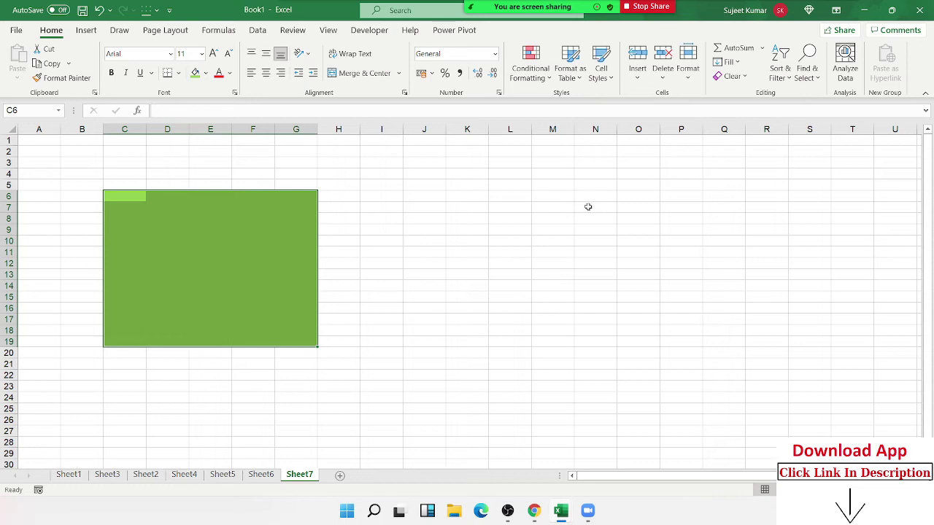
mouse_move(595, 196)
mouse_down()
mouse_move(615, 203)
mouse_move(754, 345)
mouse_up()
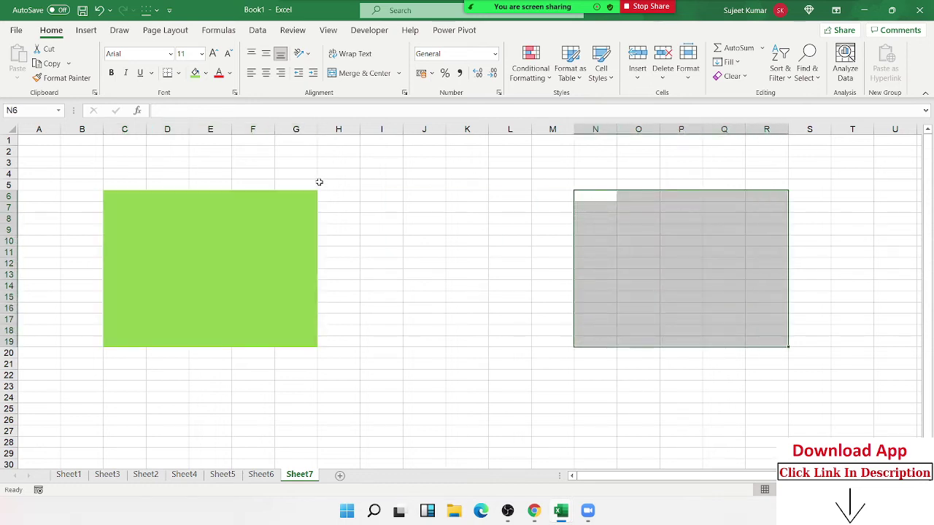
click(206, 73)
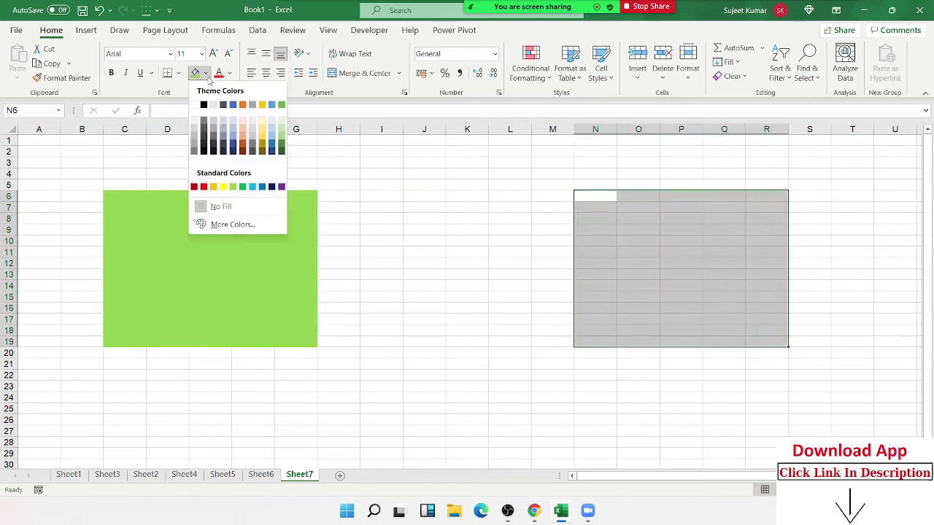
click(251, 186)
- Label the blocks with A in C5 and B in N5
click(131, 185)
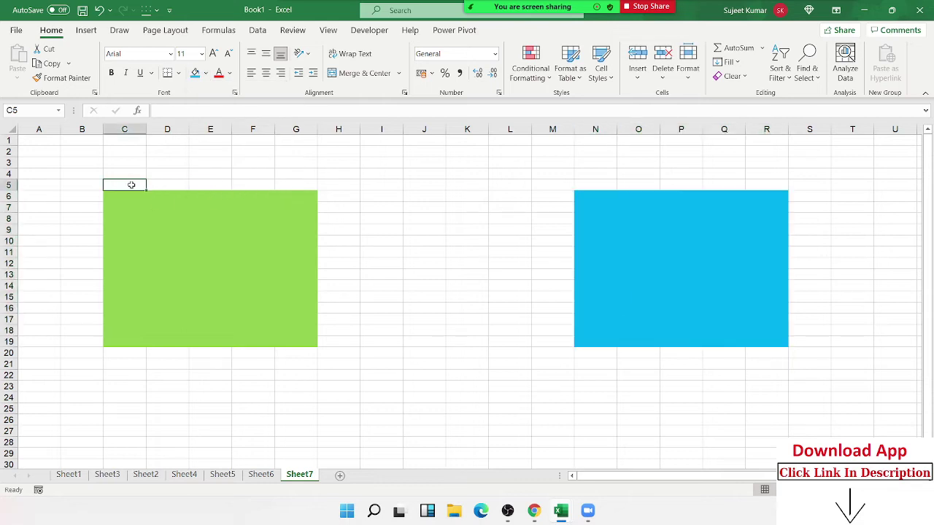
text(A)
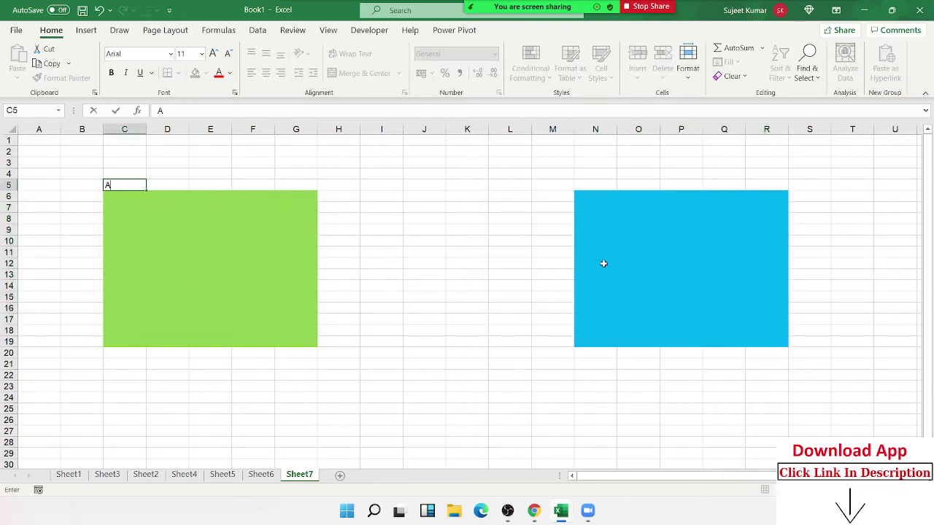
click(602, 186)
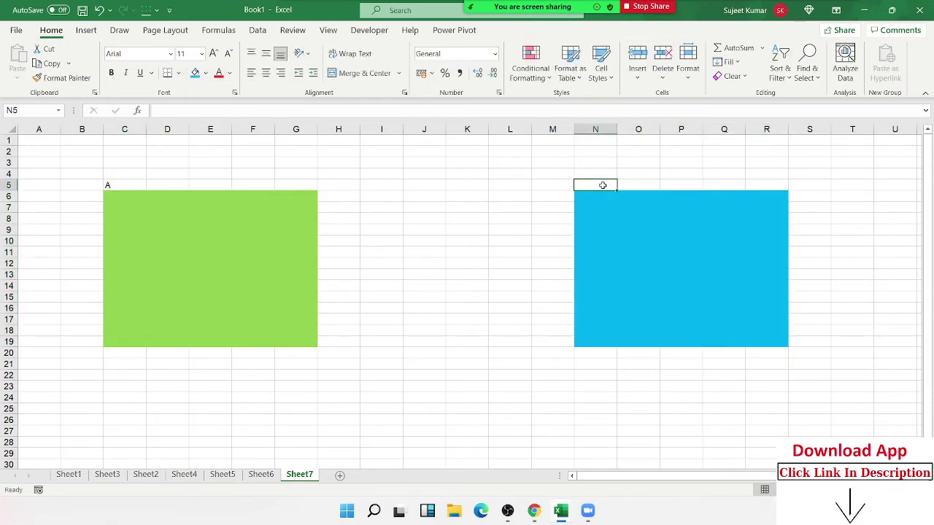
text(B)
click(384, 260)
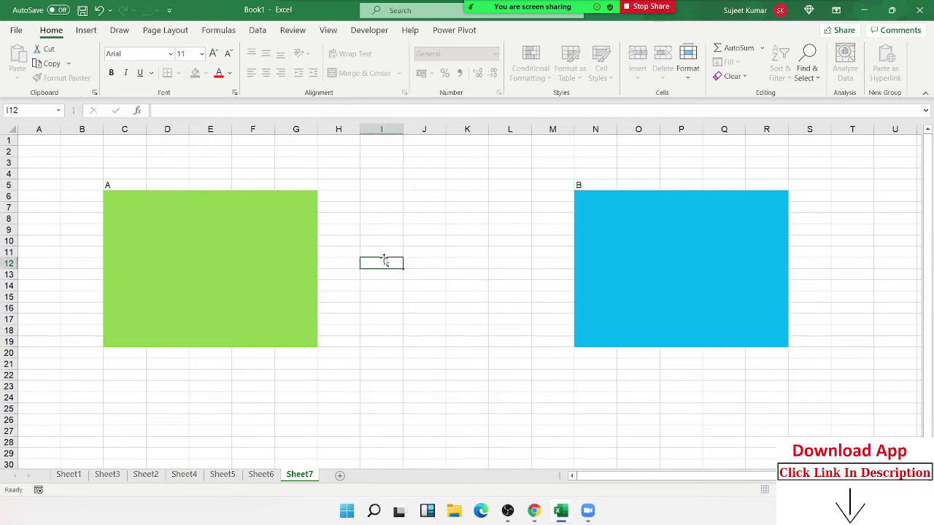
click(134, 252)
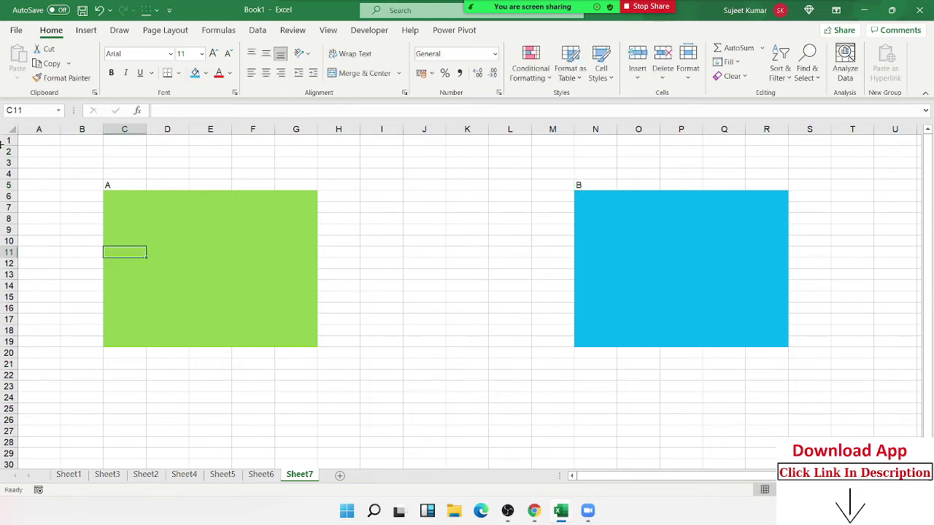
key(Up)
key(Up)
key(Up)
click(708, 307)
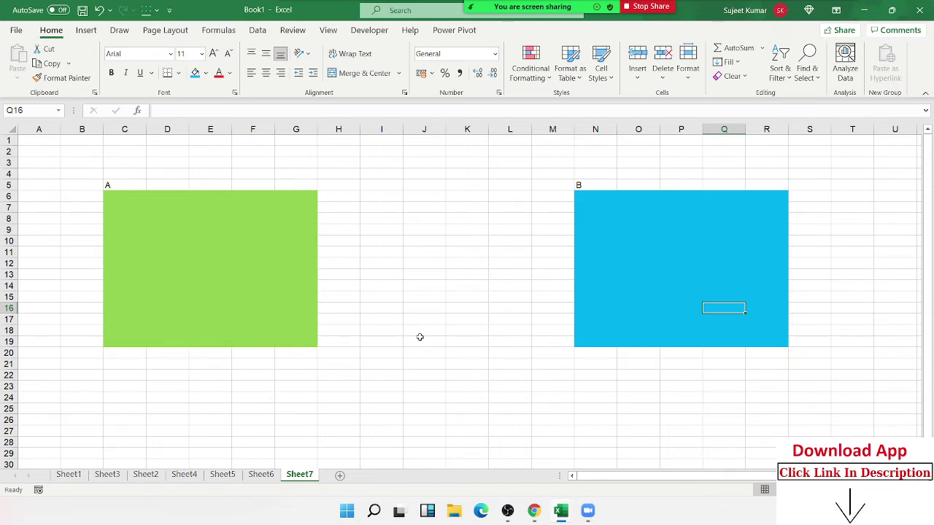
- In Allow Edit Ranges, define a new range titled A over C6:G19 with a password
click(292, 30)
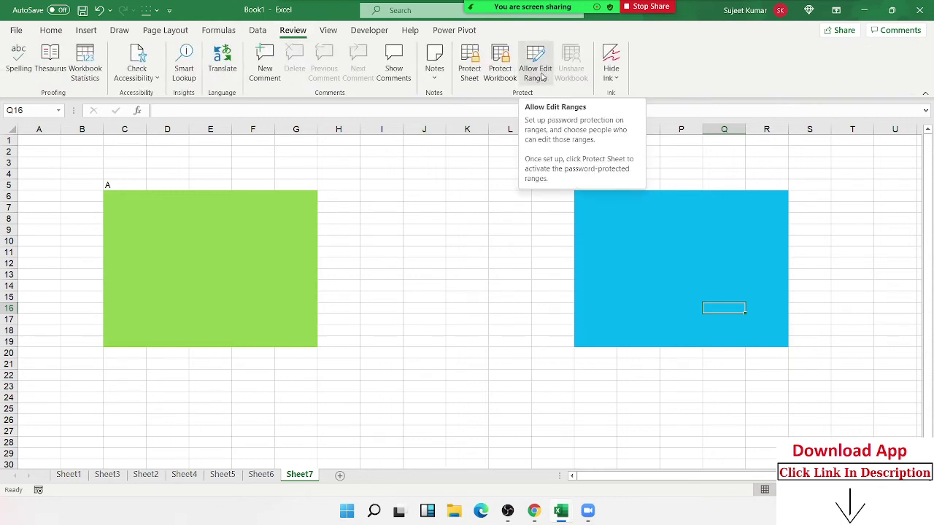
click(542, 76)
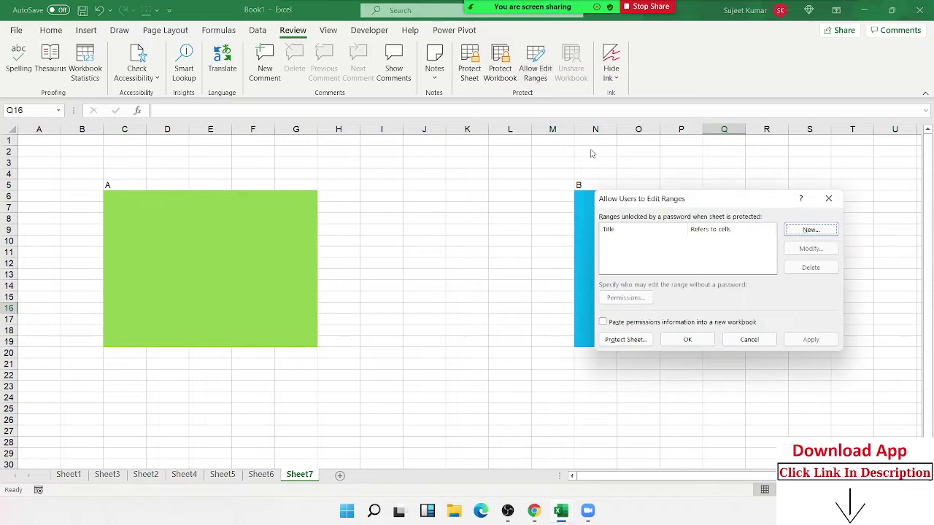
drag(622, 199, 448, 227)
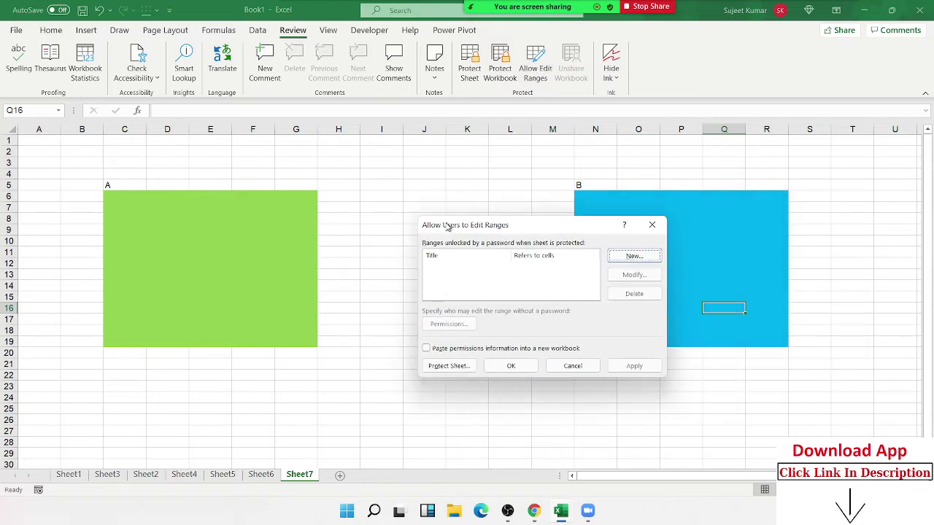
click(633, 256)
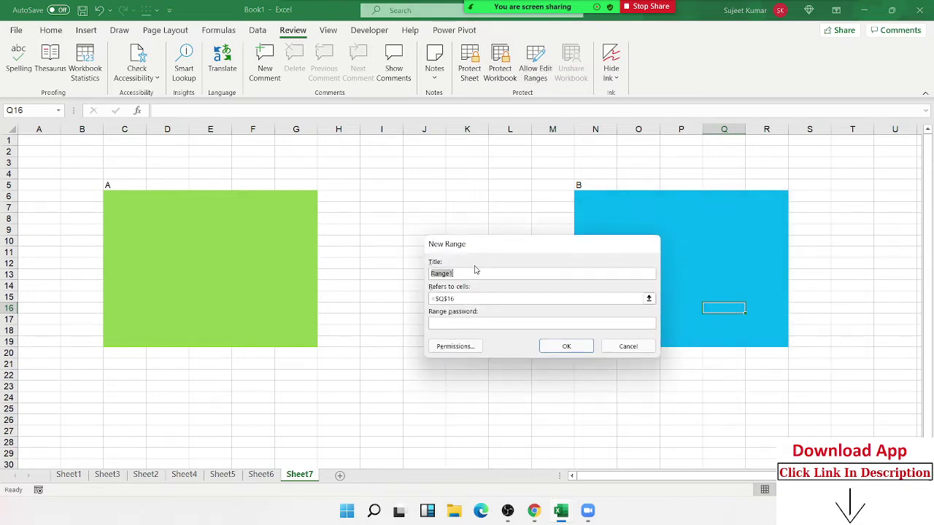
text(A)
click(472, 300)
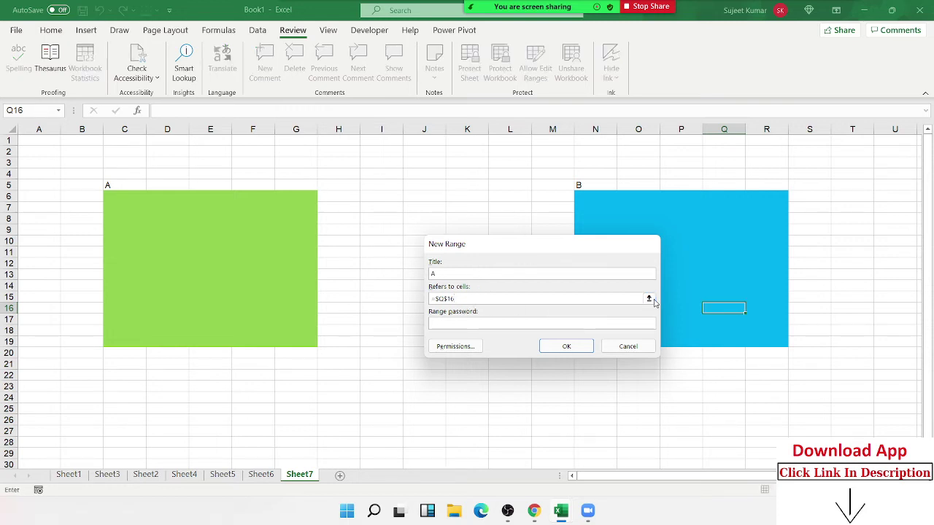
click(649, 299)
mouse_move(112, 193)
mouse_down()
mouse_move(170, 214)
mouse_move(301, 344)
mouse_up()
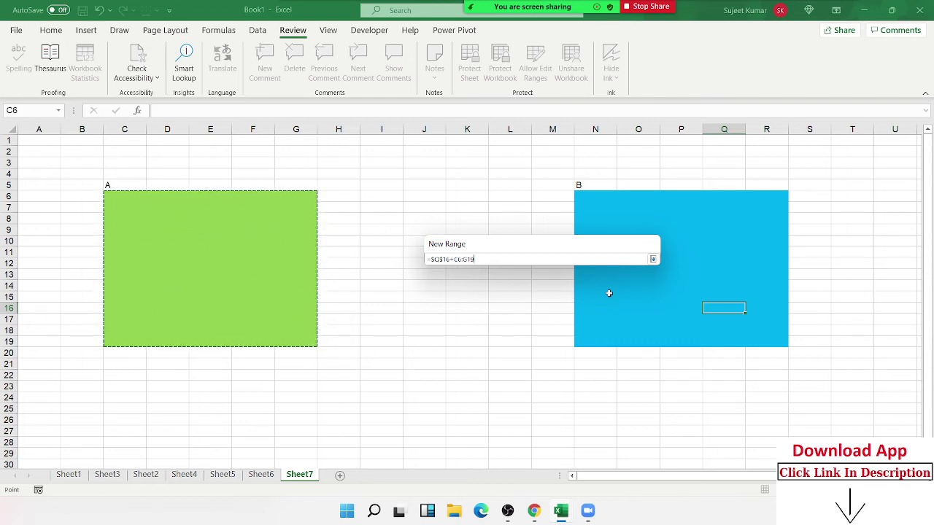
click(653, 259)
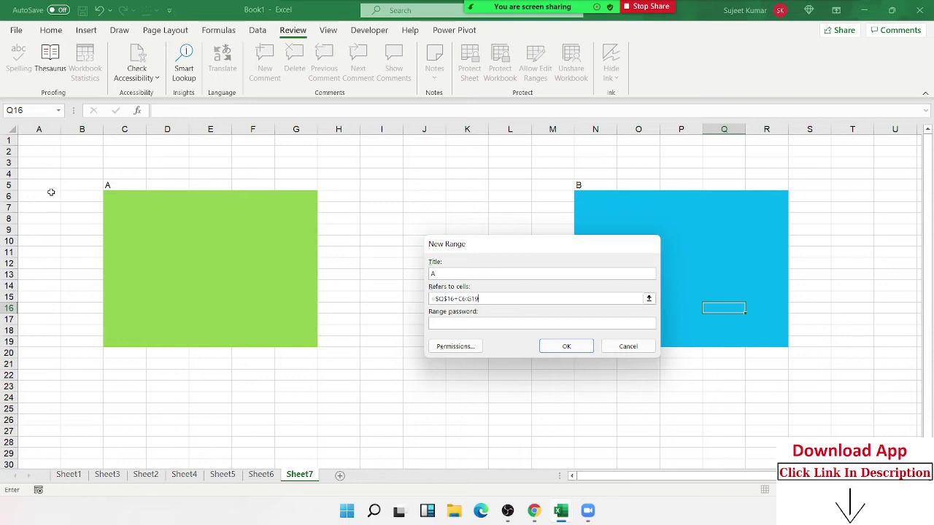
click(459, 327)
click(570, 349)
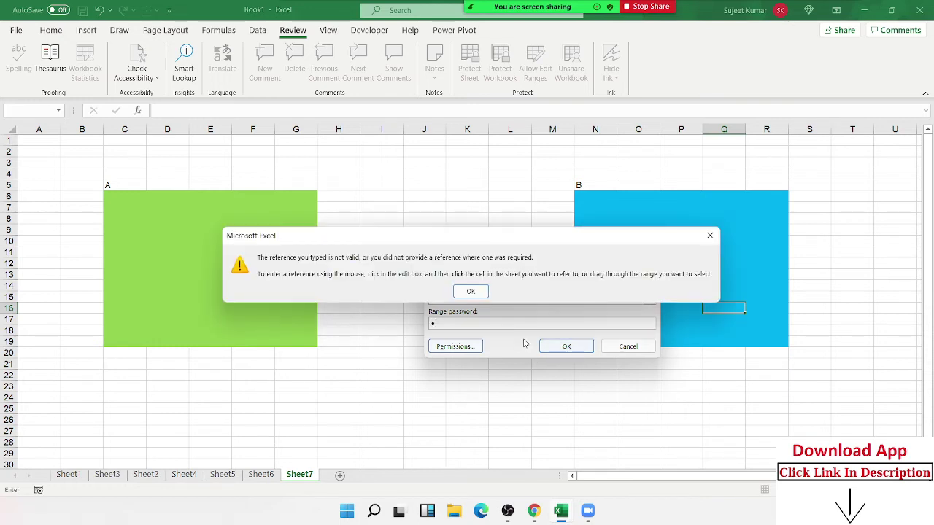
- Fix the invalid reference by reselecting C6:G19 and confirm range A's password
click(471, 291)
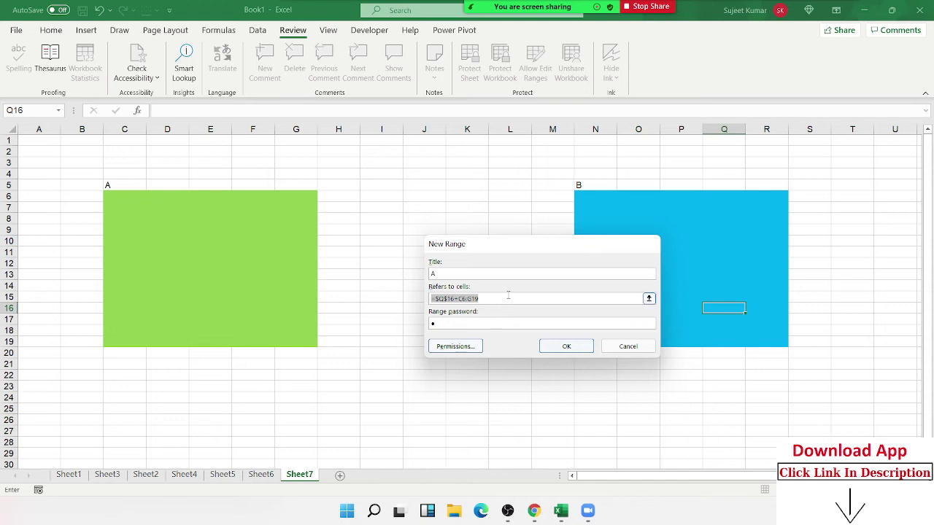
key(BackSpace)
drag(111, 195, 284, 341)
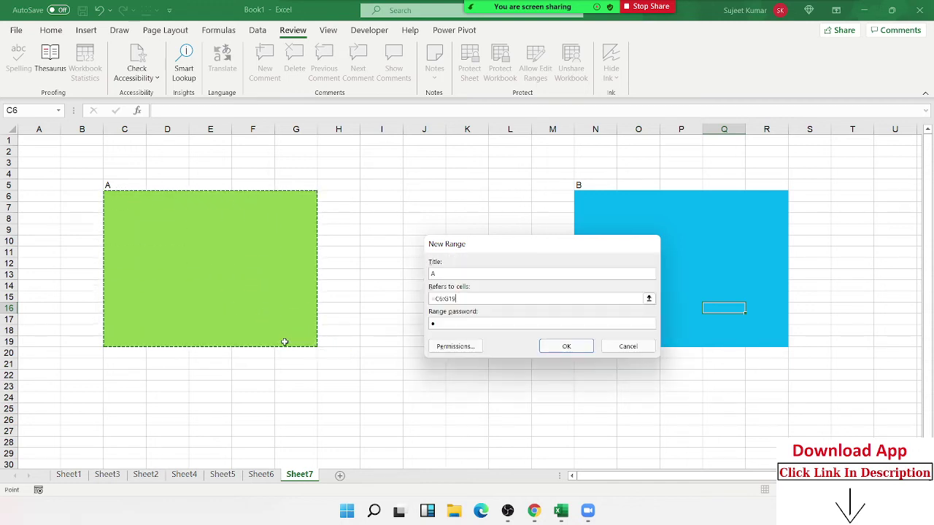
click(562, 348)
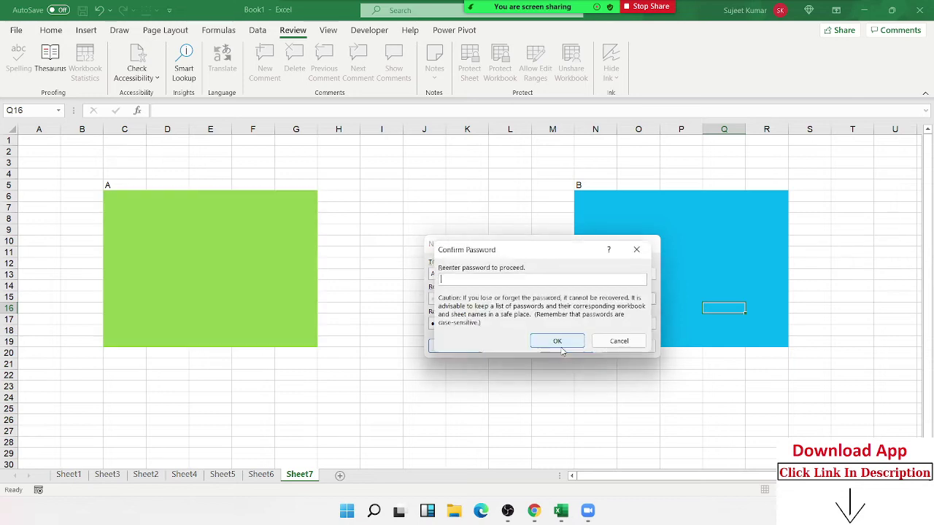
click(561, 345)
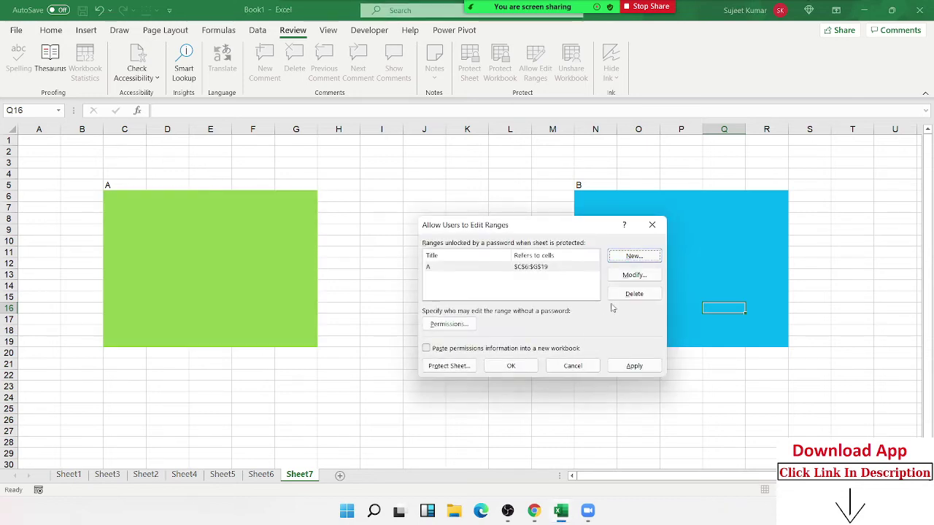
- Define a password-protected editable range titled B over N6:R19
click(621, 255)
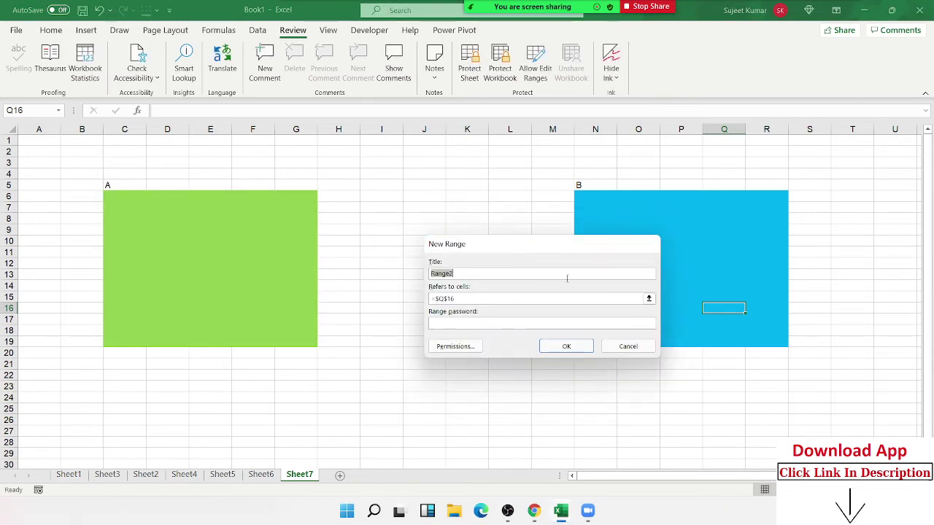
text(B)
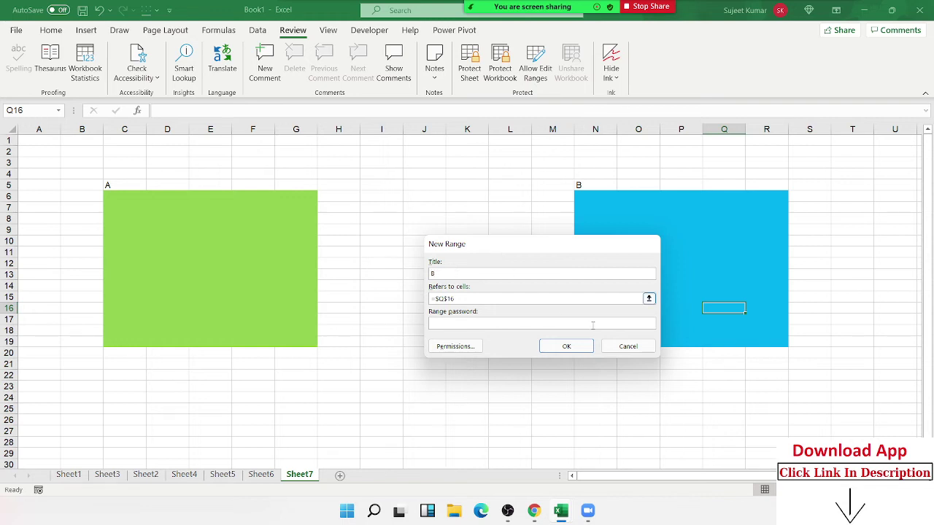
key(Tab)
key(BackSpace)
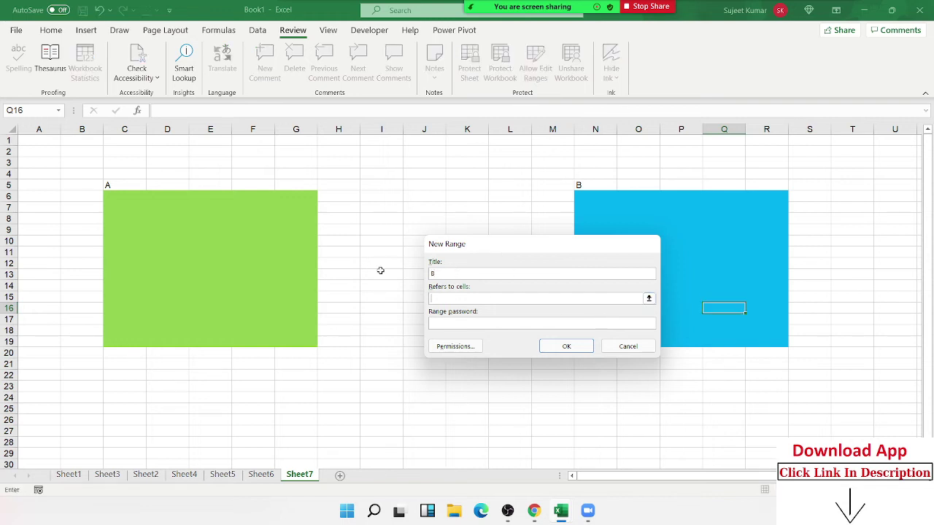
click(648, 298)
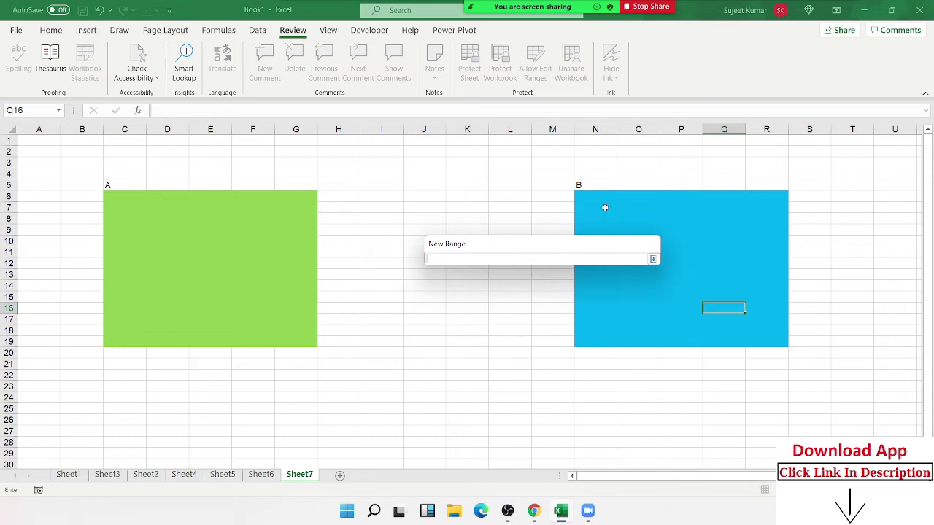
mouse_move(579, 192)
mouse_down()
mouse_move(709, 281)
mouse_move(761, 343)
mouse_up()
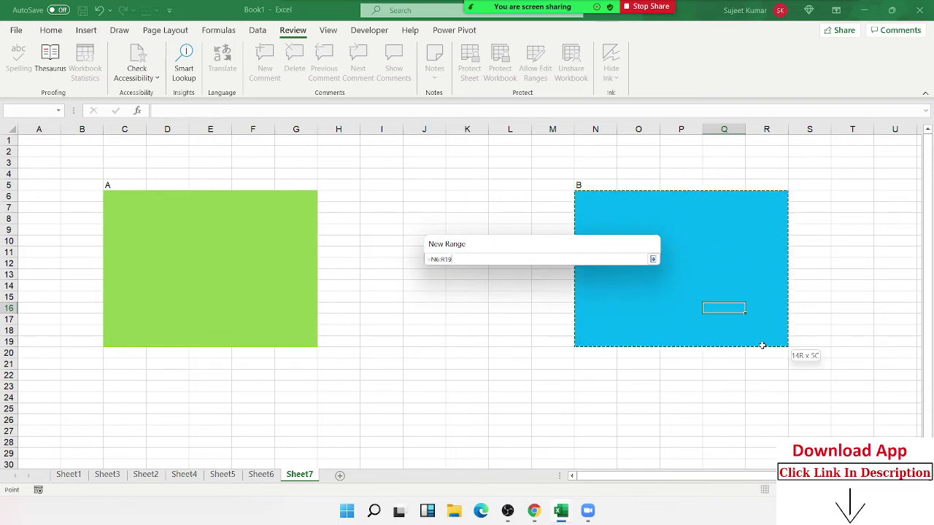
click(653, 259)
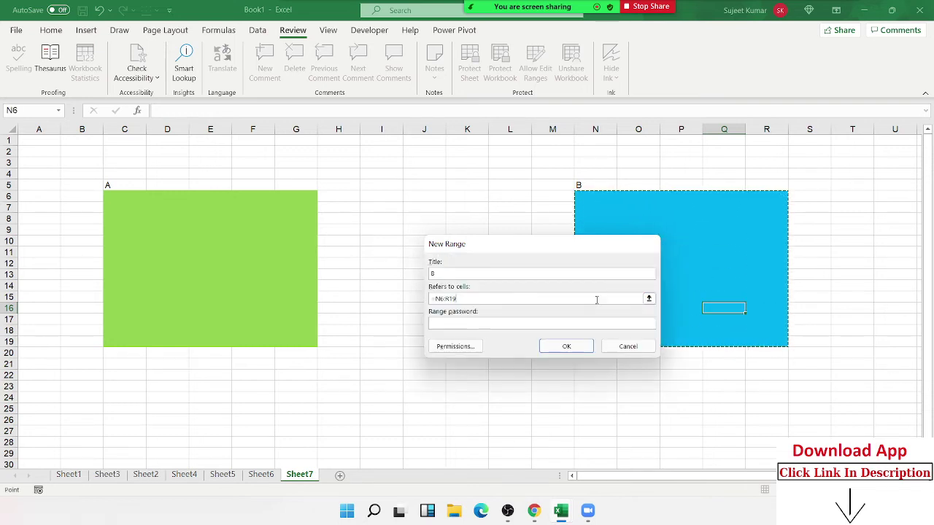
click(474, 321)
click(565, 346)
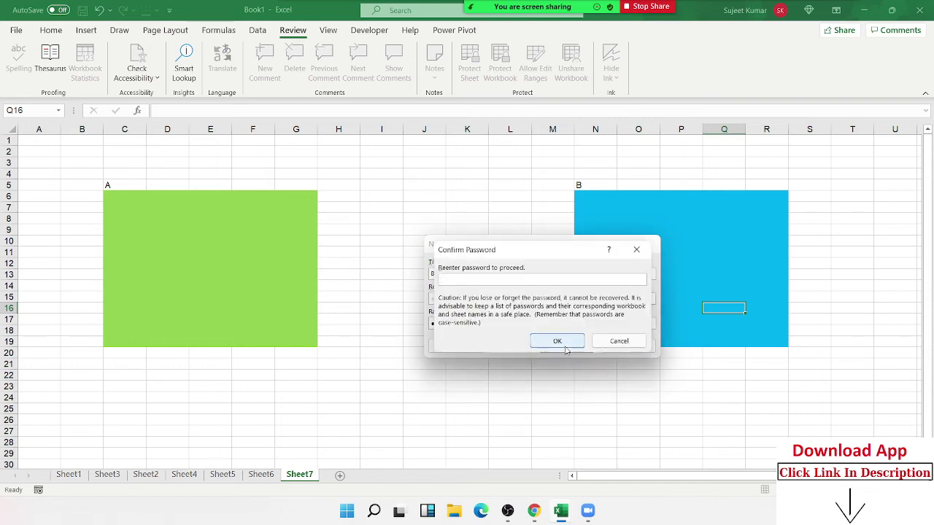
click(555, 340)
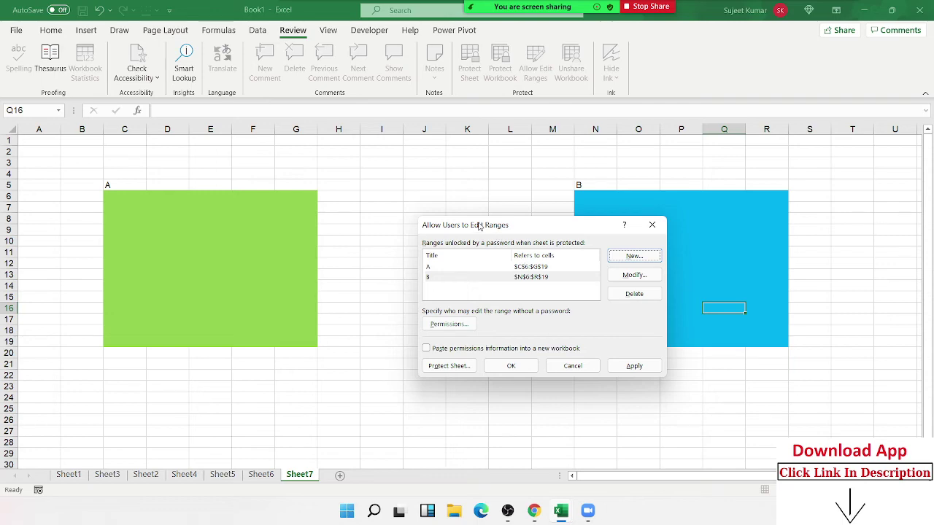
- Apply the two edit ranges, then enter c in G11 and d in O12
drag(480, 226, 413, 131)
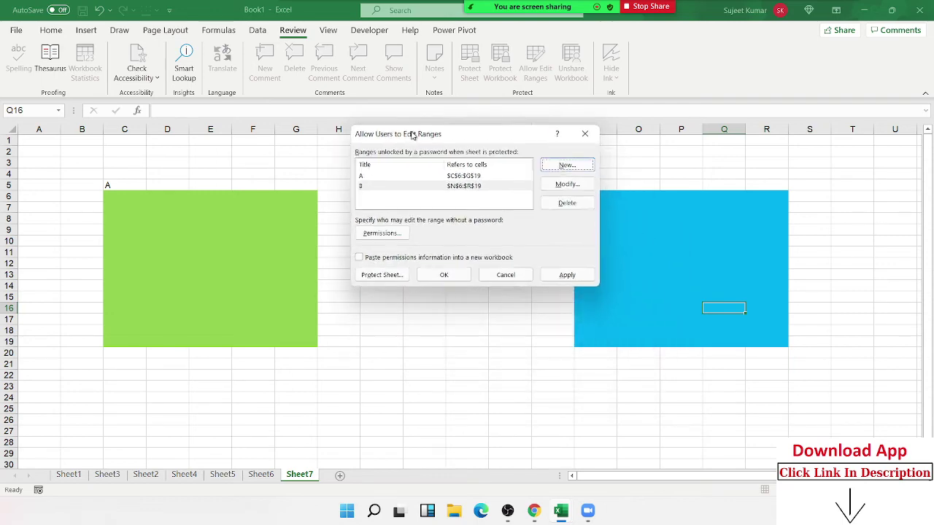
click(570, 275)
click(443, 272)
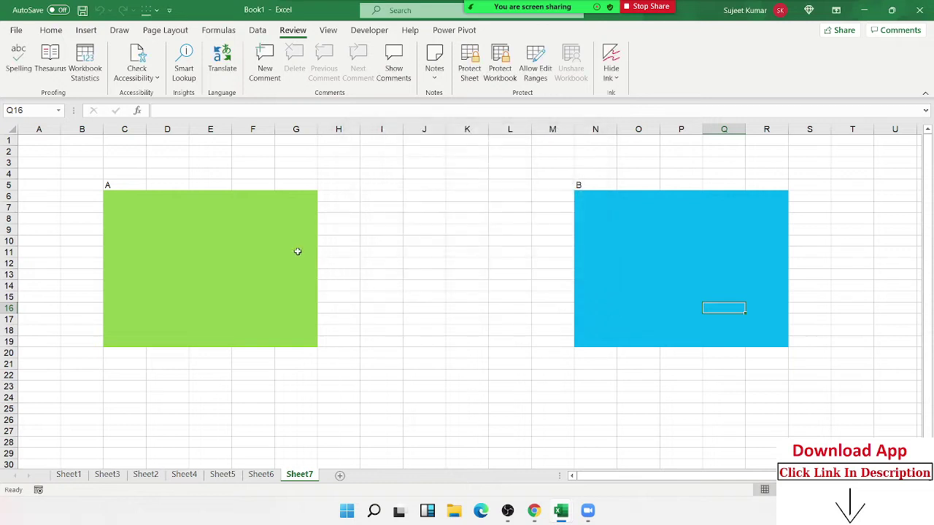
click(297, 252)
text(c)
click(622, 263)
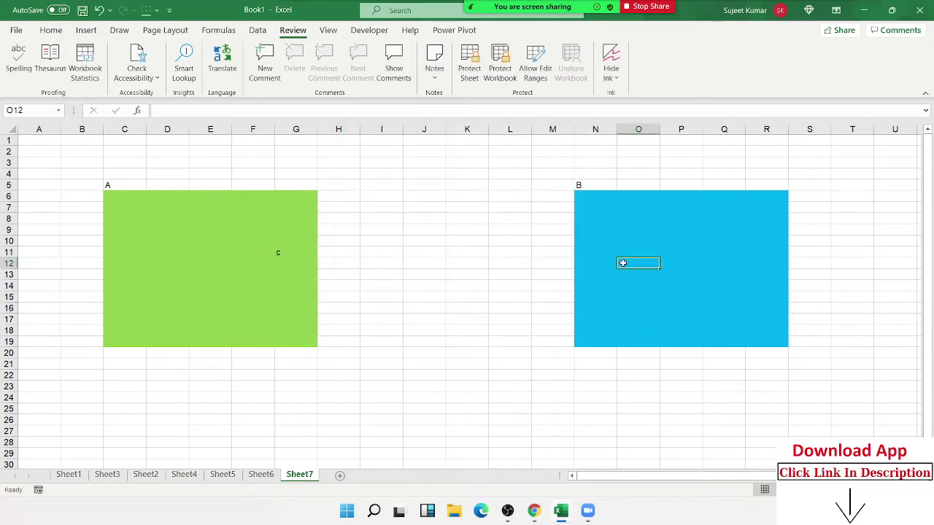
text(d)
click(623, 285)
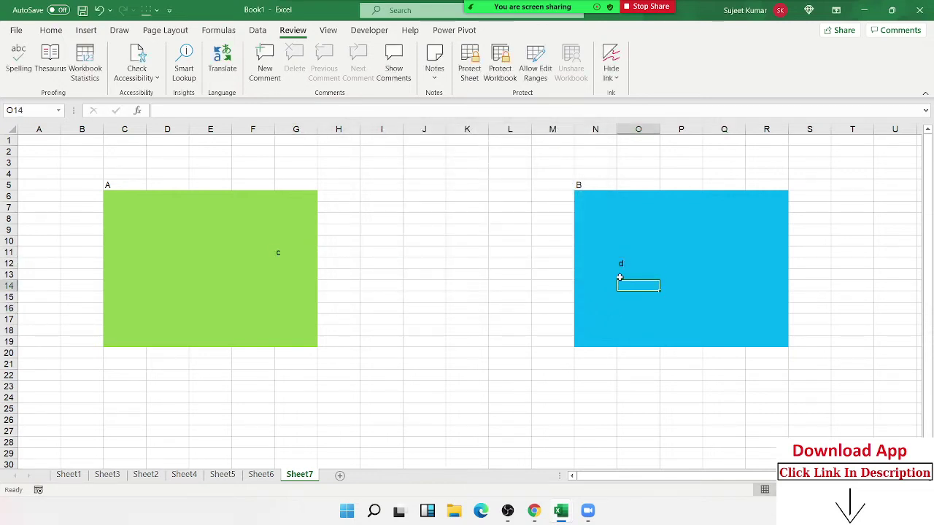
- Protect Sheet7 with default permissions and verify editing I14 is refused
right_click(297, 477)
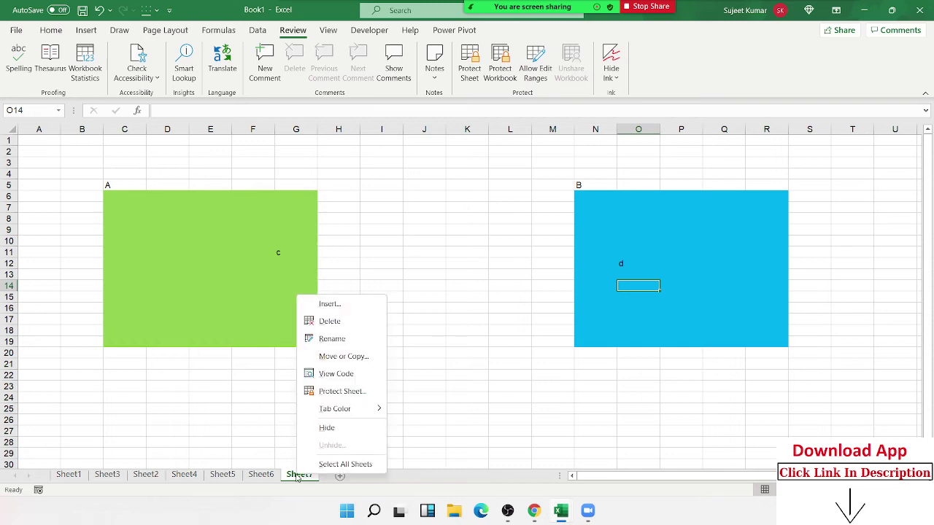
click(340, 391)
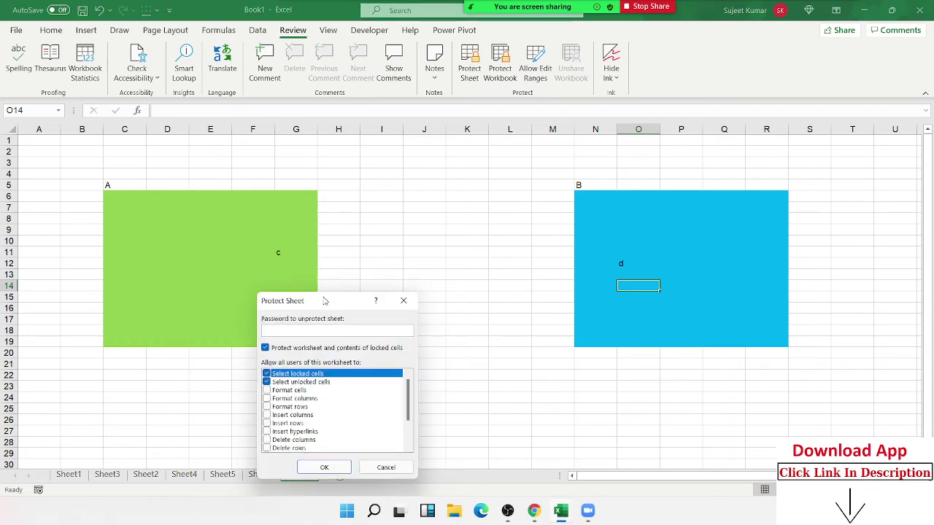
drag(377, 312, 447, 291)
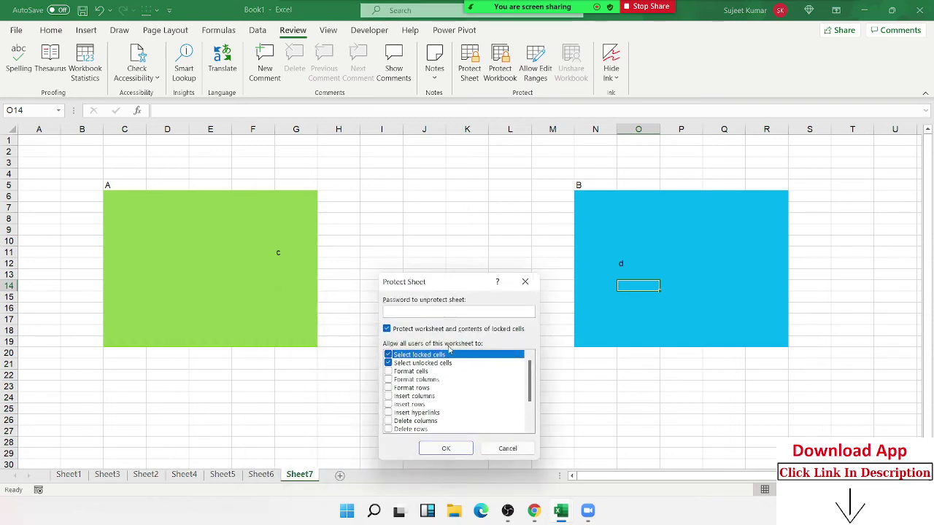
click(446, 449)
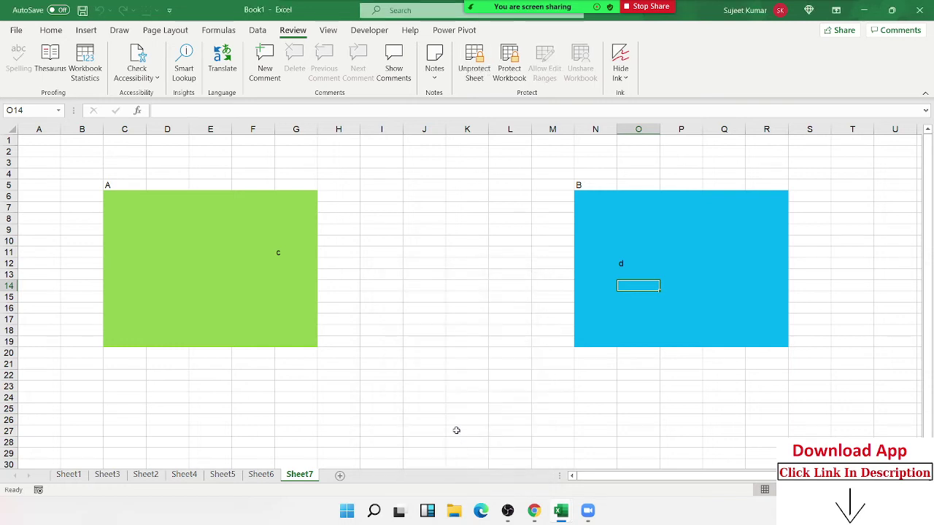
double_click(398, 288)
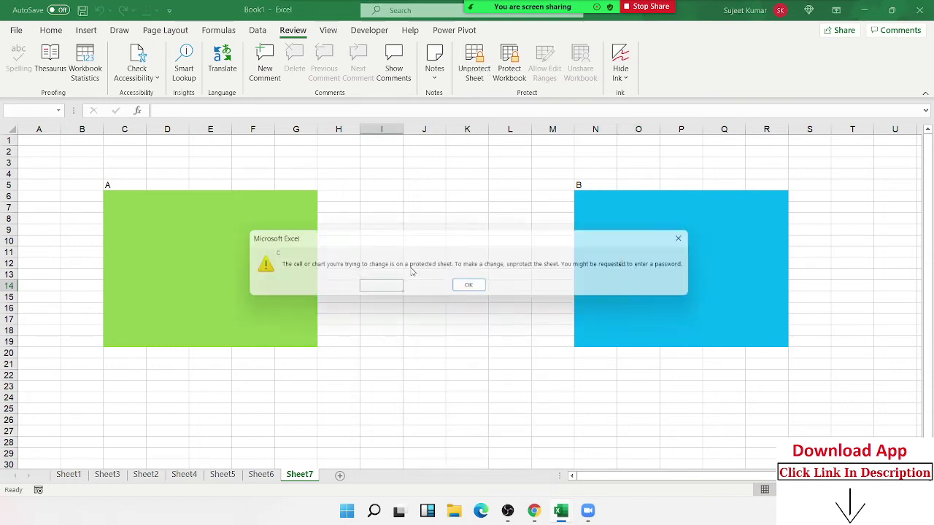
click(469, 287)
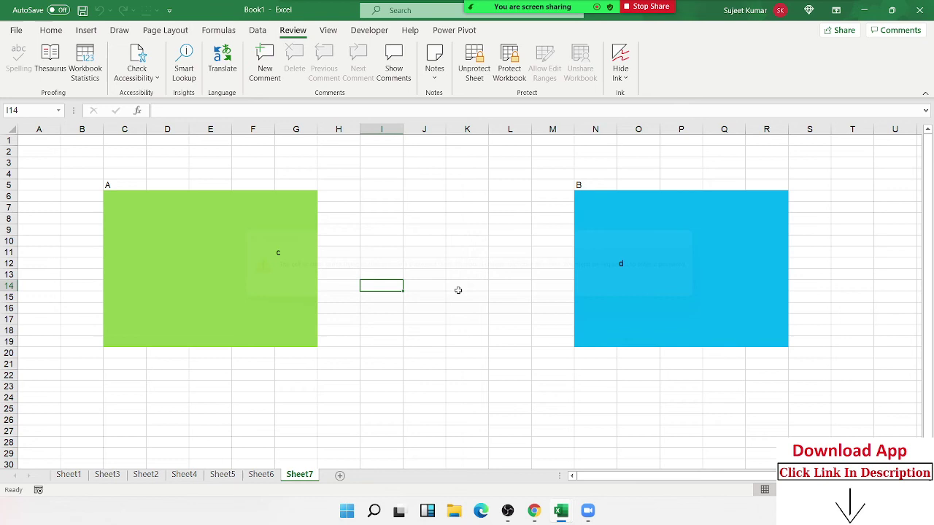
- Unlock range A with its password, then enter gdgf in E11 and df in D9 and D13
double_click(158, 238)
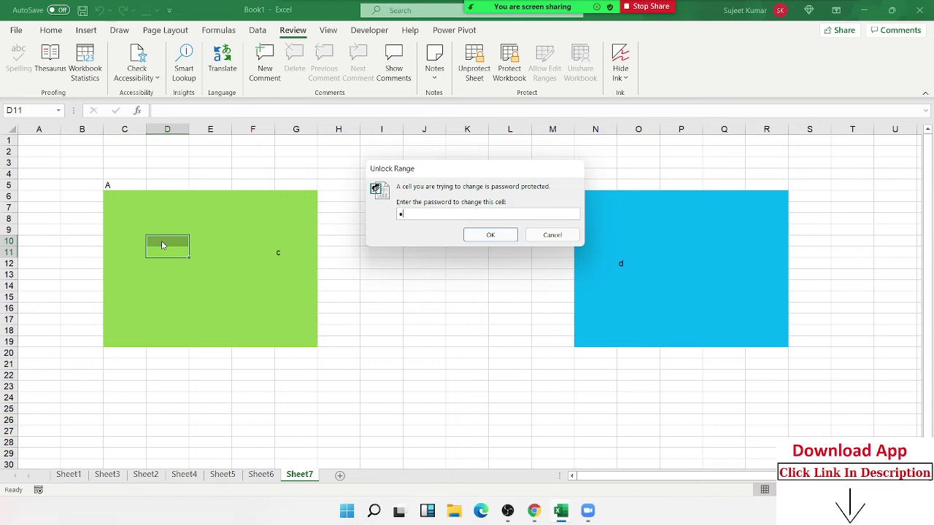
key(Return)
click(205, 252)
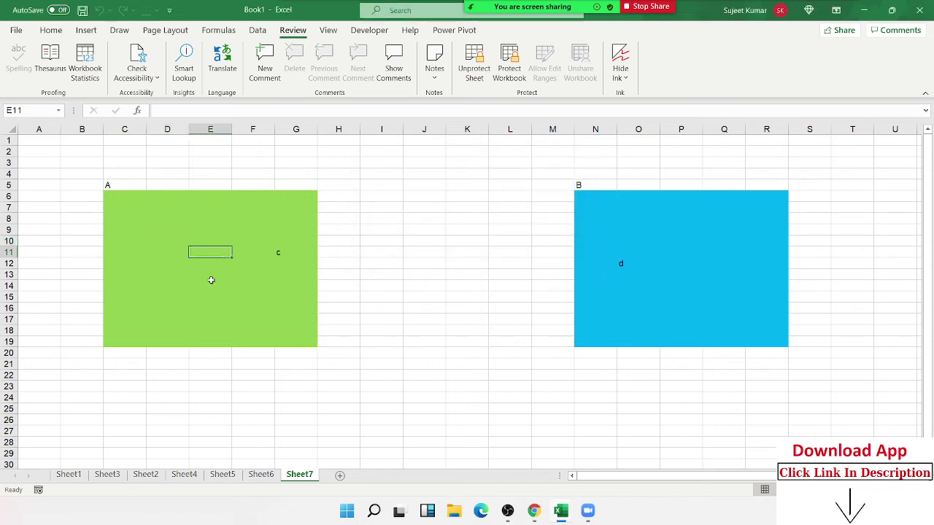
text(gdgf)
click(175, 230)
text(df)
click(176, 273)
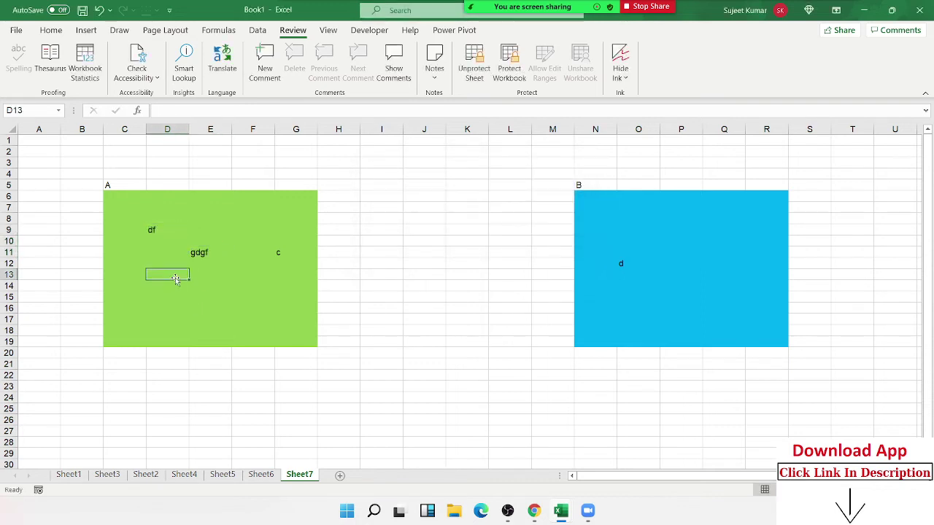
text(df)
click(168, 310)
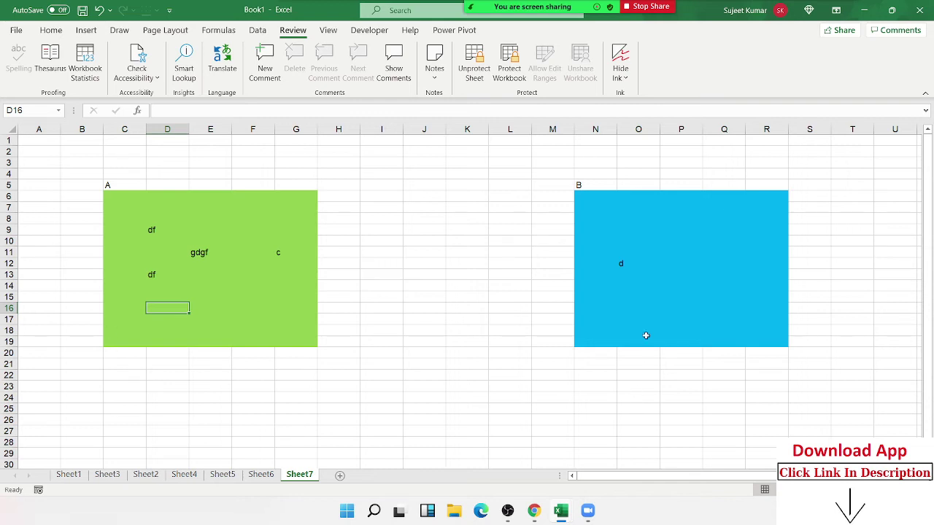
click(647, 300)
double_click(648, 299)
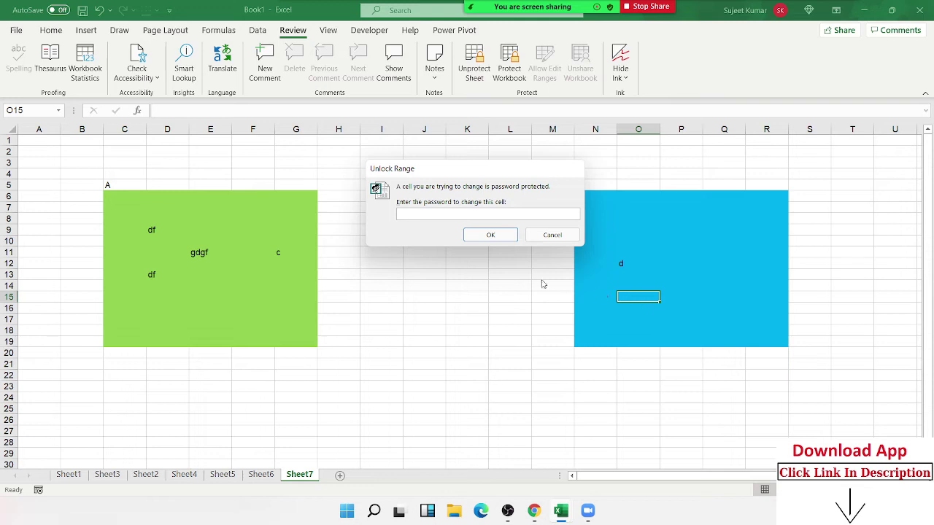
key(Escape)
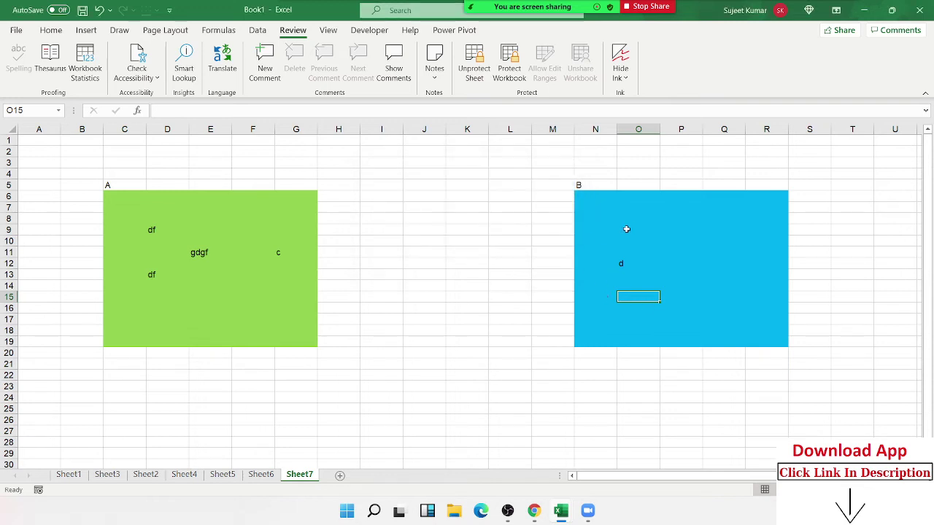
click(629, 226)
click(149, 243)
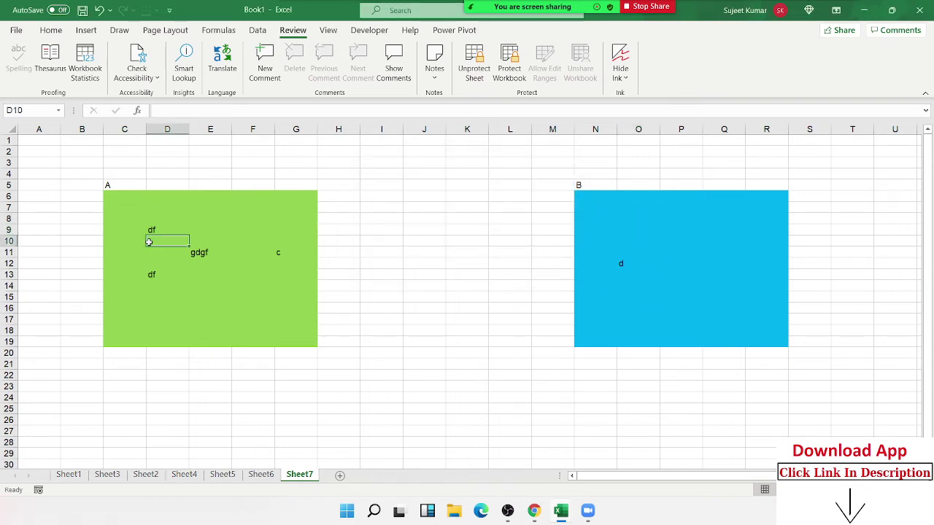
click(347, 375)
click(401, 376)
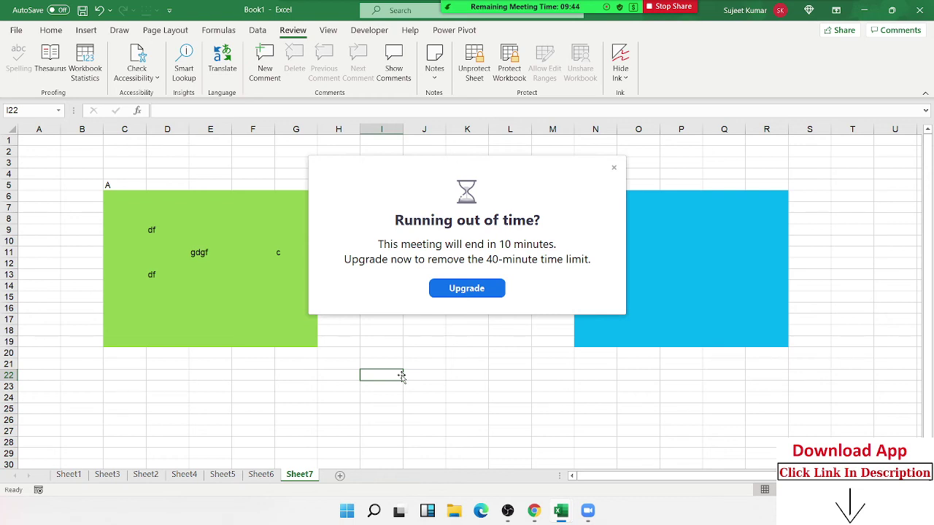
click(610, 169)
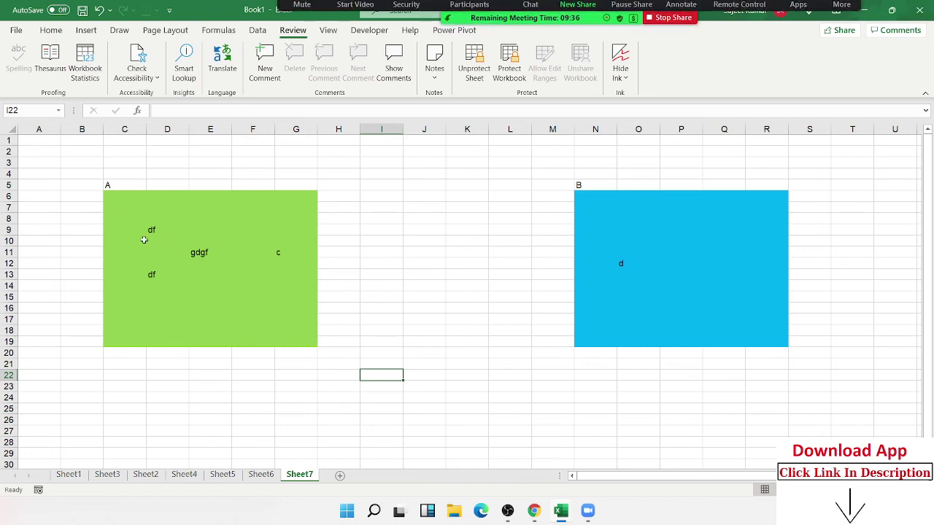
click(219, 261)
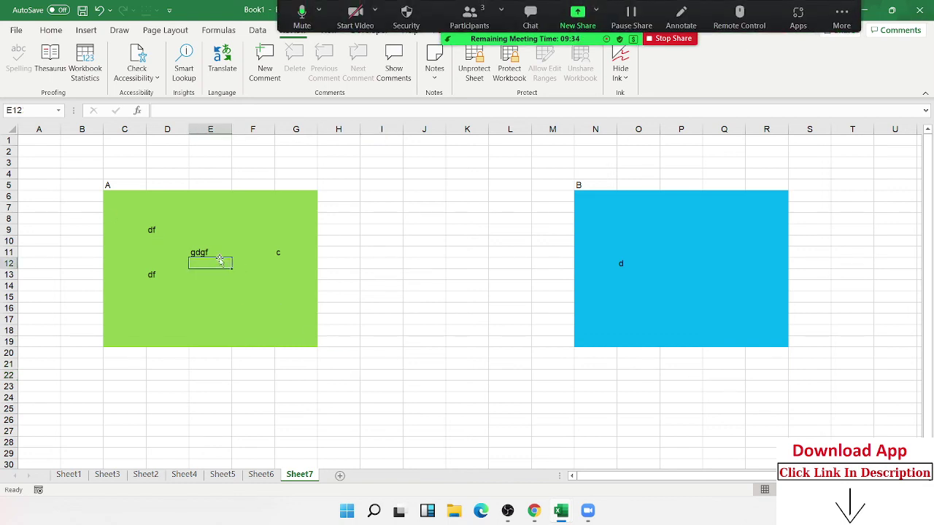
click(648, 274)
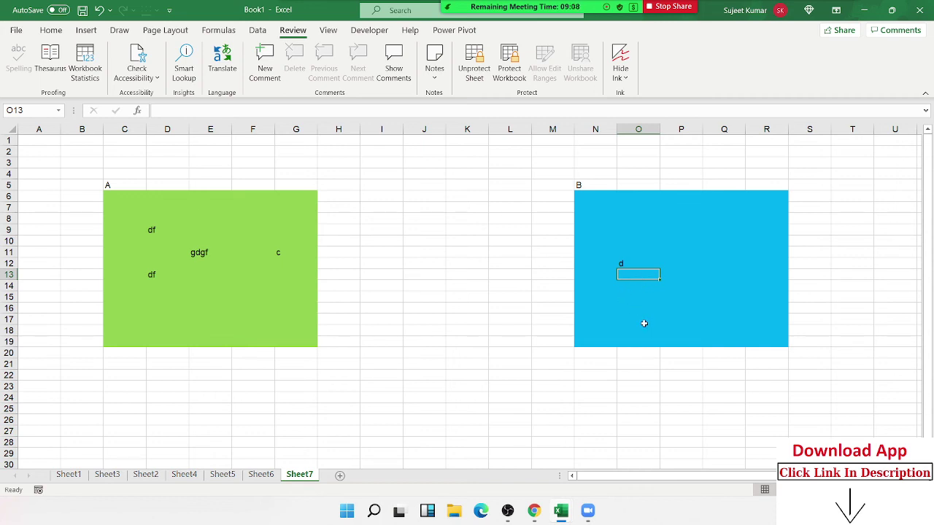
- Permanently delete Sheet6 and add a new blank Sheet8
click(474, 330)
right_click(262, 474)
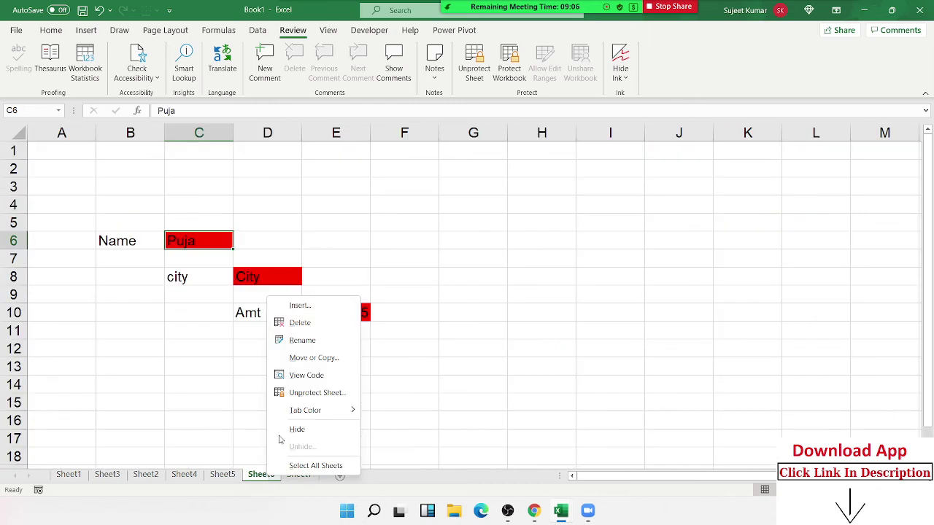
click(308, 323)
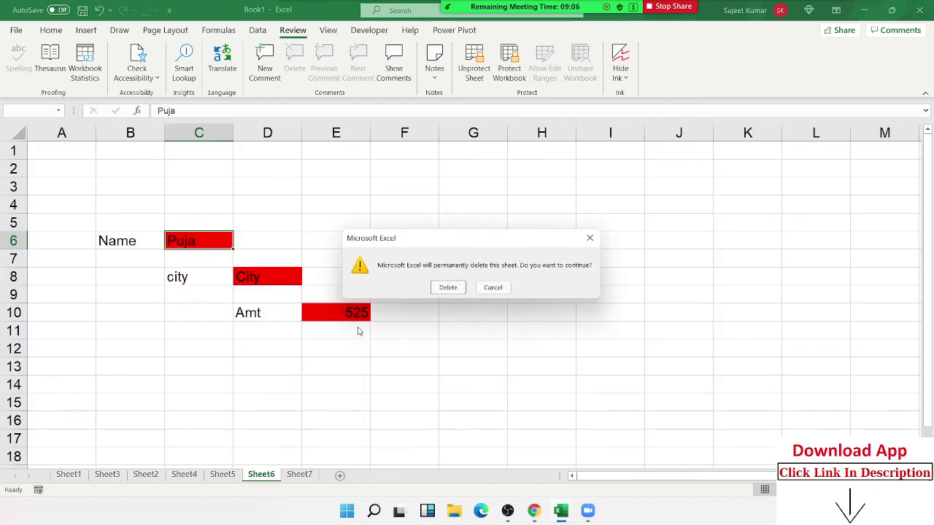
click(448, 286)
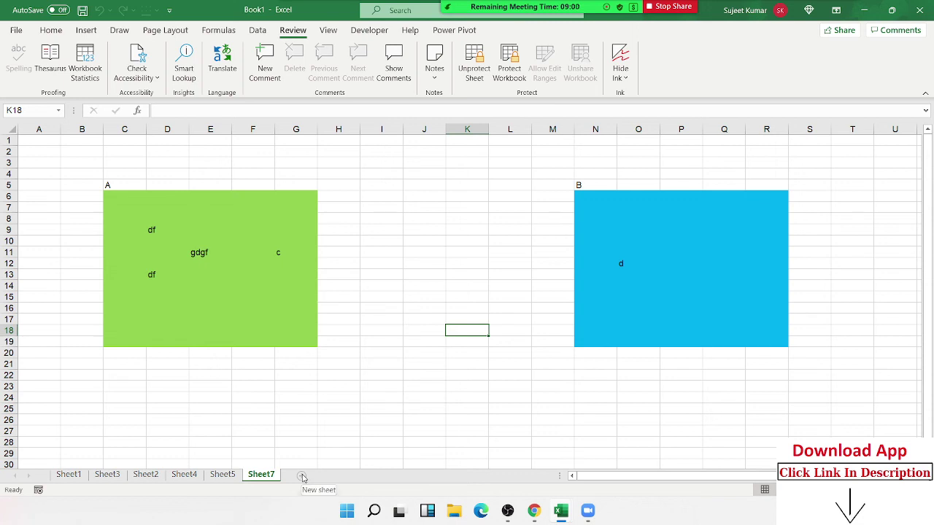
click(302, 476)
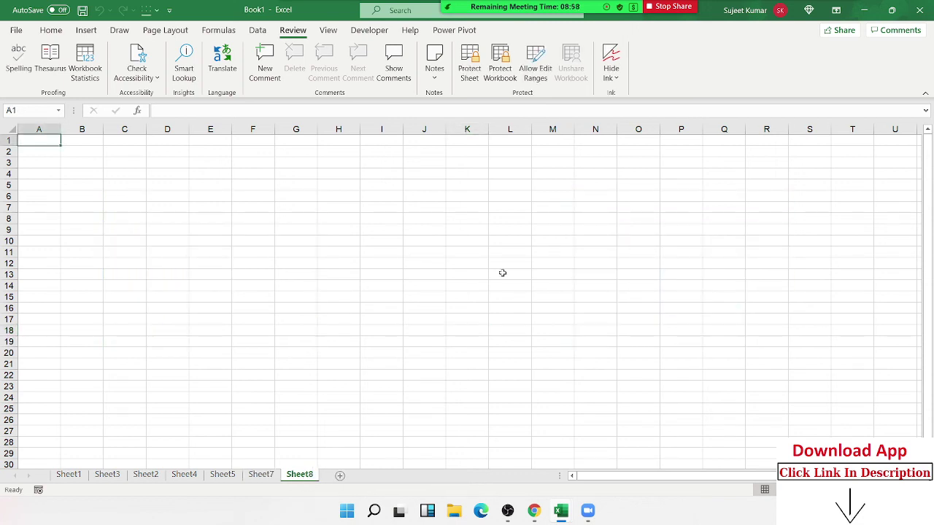
- Protect the workbook structure and confirm sheet actions are now restricted on the tab menu
click(505, 81)
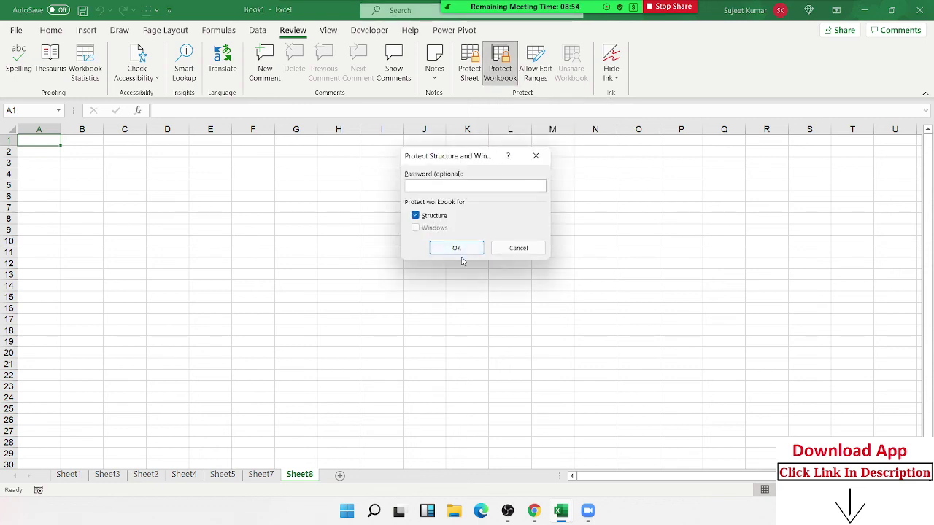
click(457, 249)
right_click(307, 465)
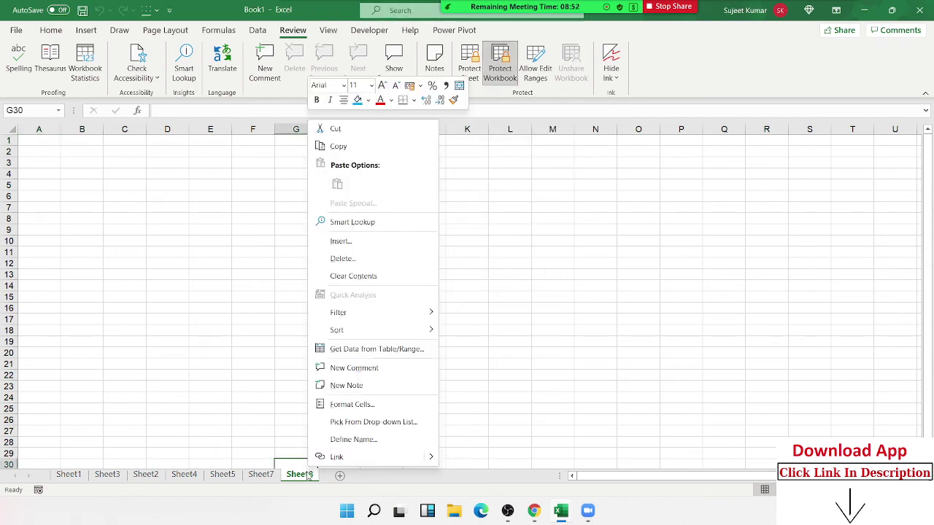
right_click(307, 476)
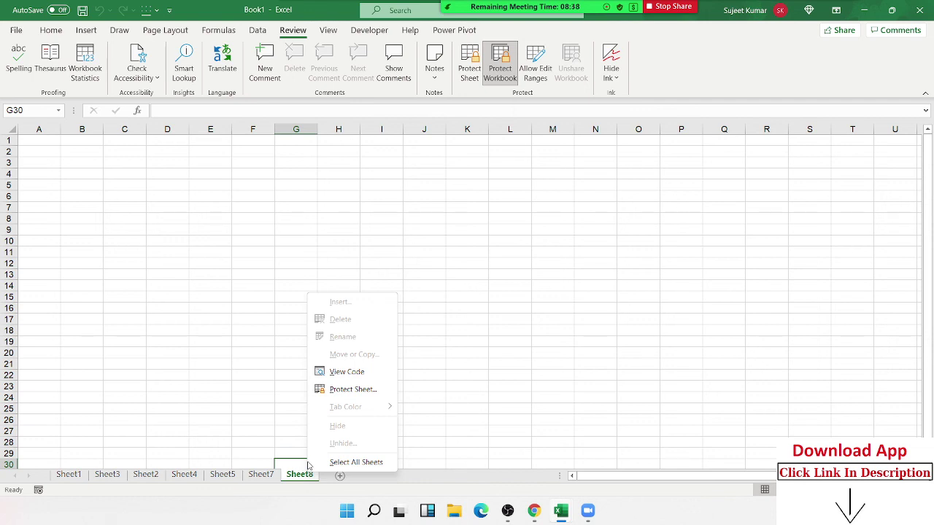
click(308, 461)
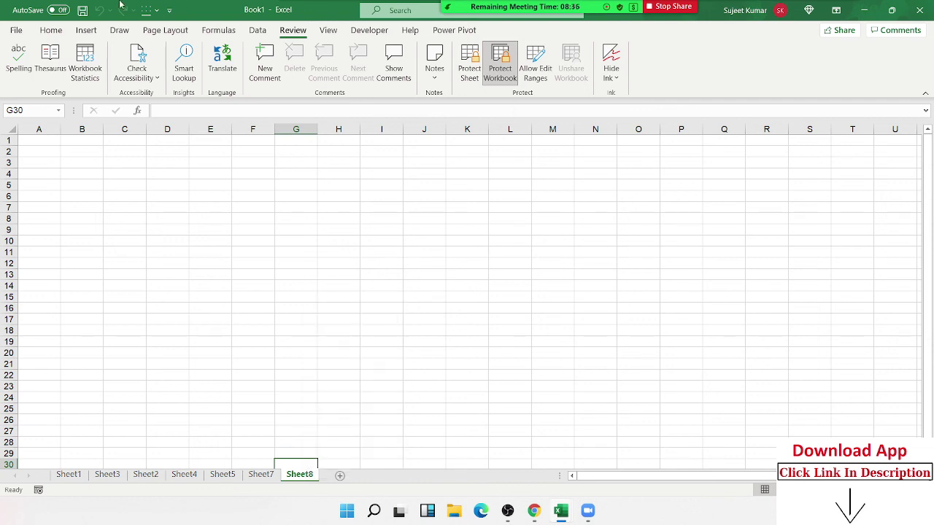
- Bring up the Save As browse dialog from the File view
click(14, 32)
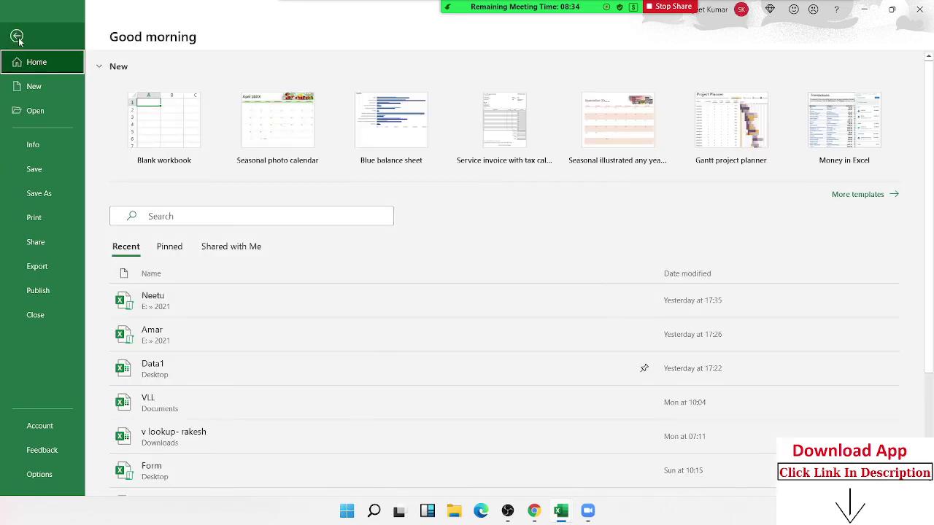
click(51, 190)
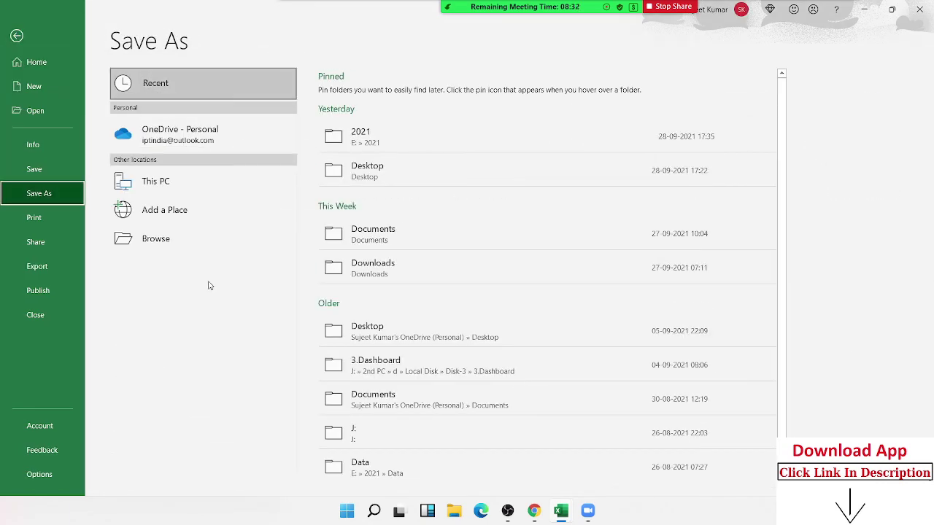
click(196, 251)
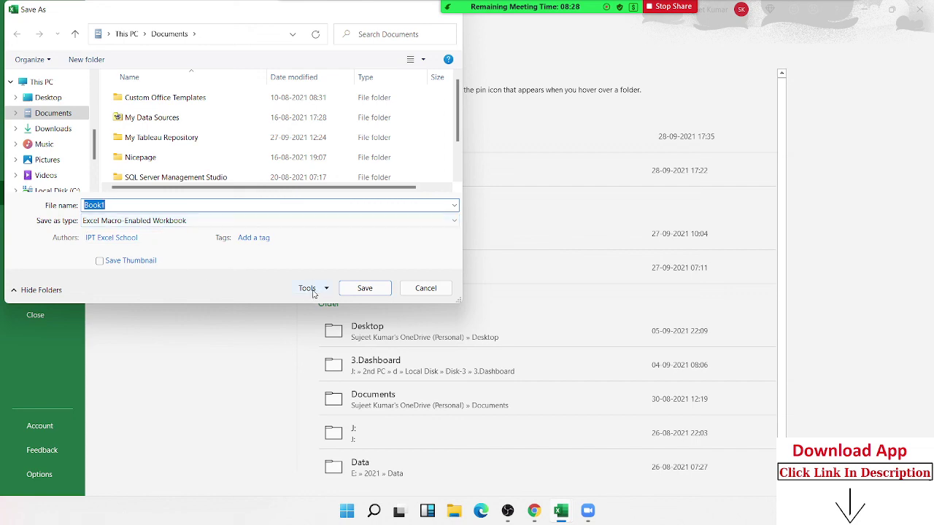
drag(157, 10, 267, 39)
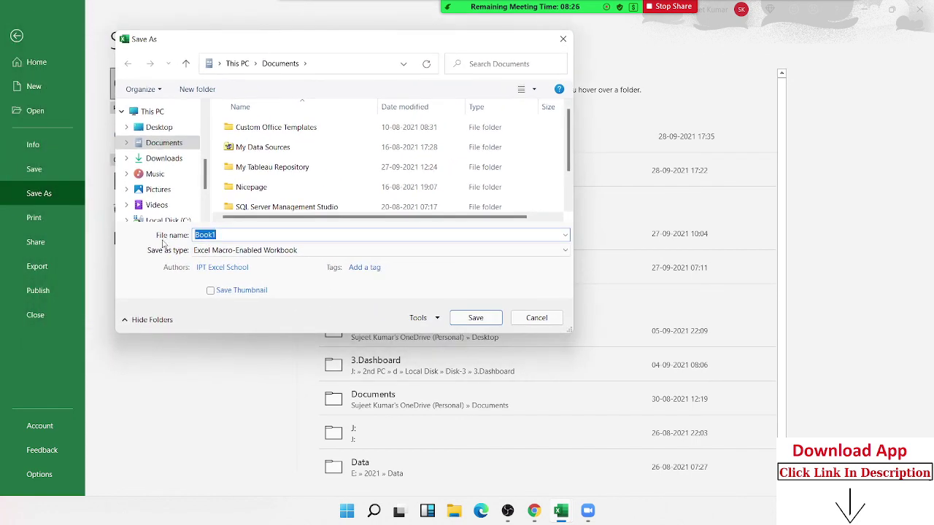
- View the General Options password fields, then cancel without setting passwords and close the dialog
click(433, 321)
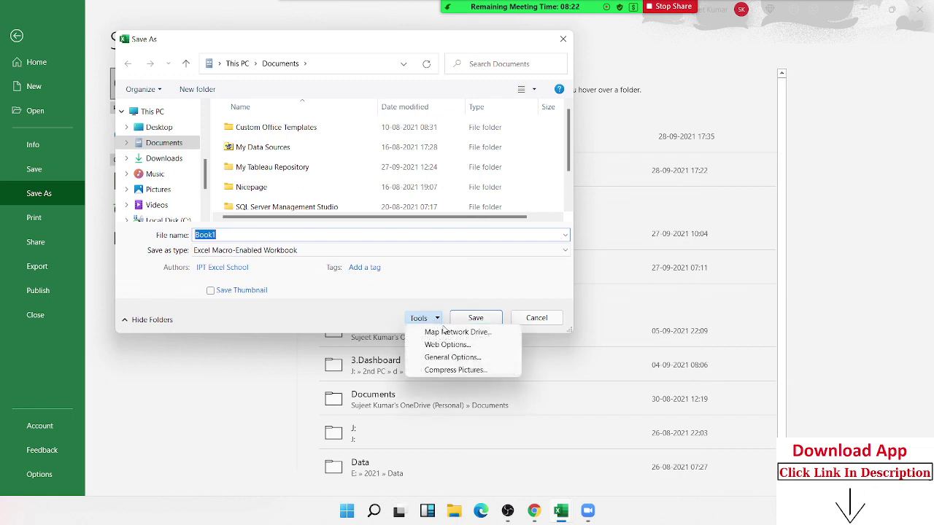
click(453, 358)
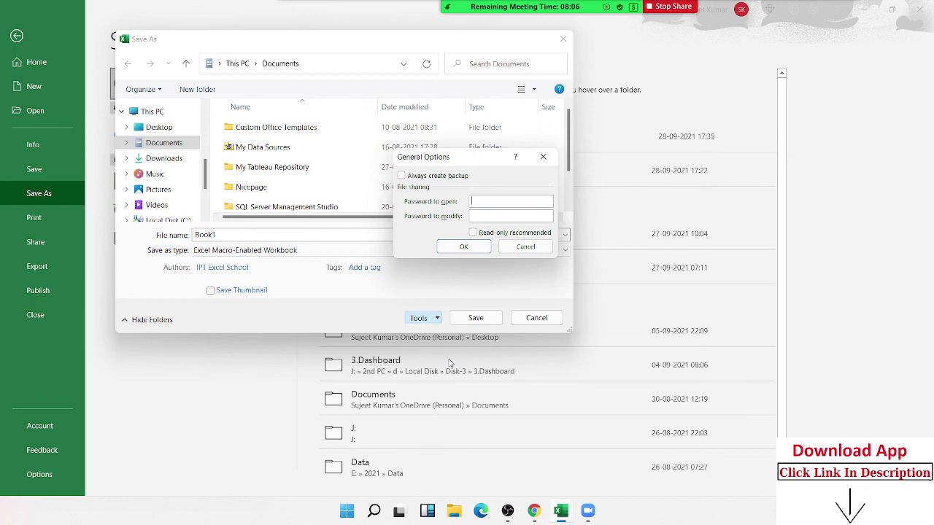
key(Escape)
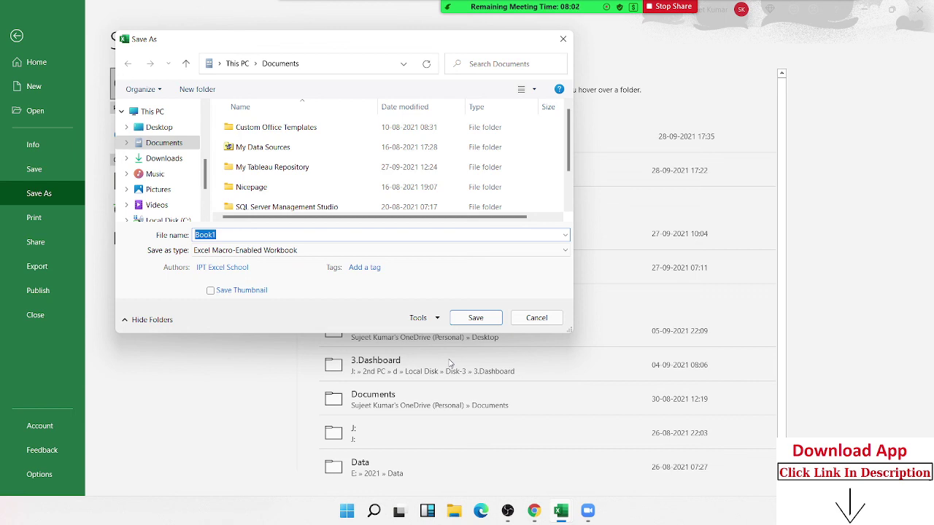
key(Escape)
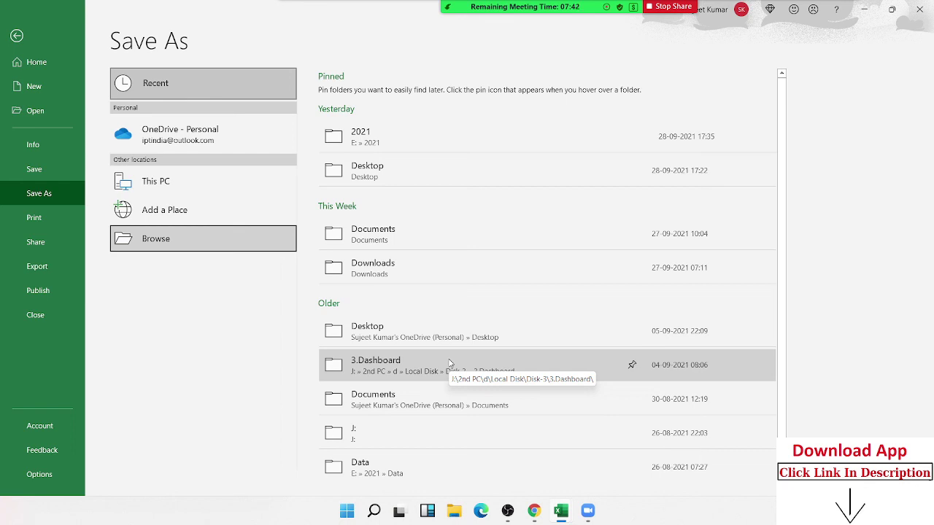
- Bring up Encrypt with Password under Info > Protect Workbook, then cancel back to Sheet8
click(39, 151)
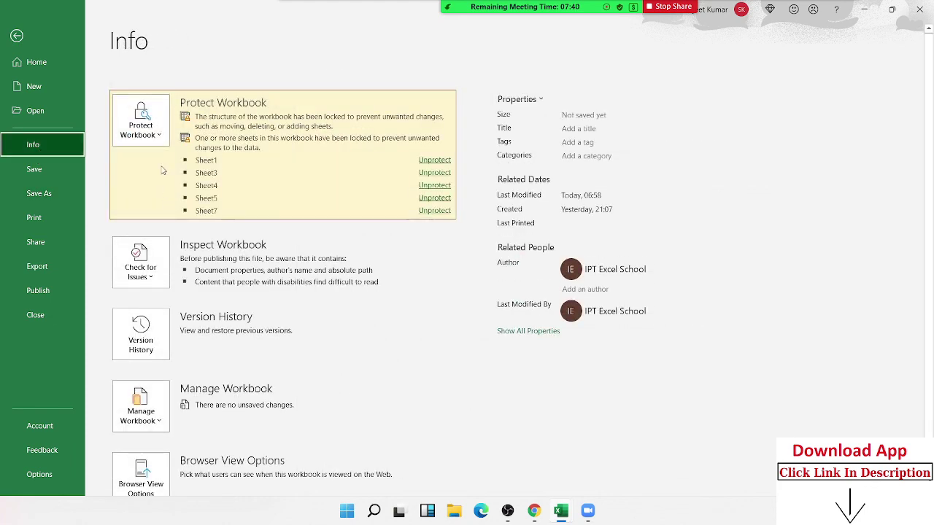
click(159, 142)
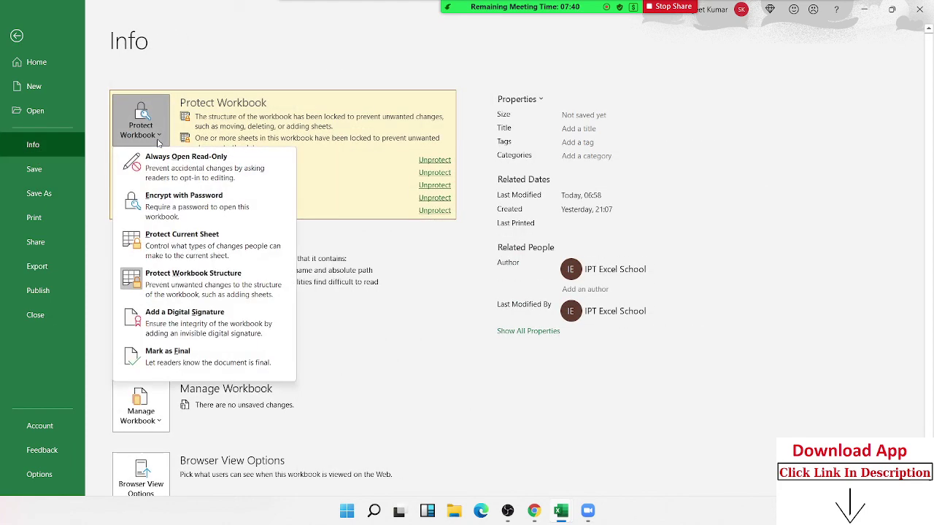
click(169, 217)
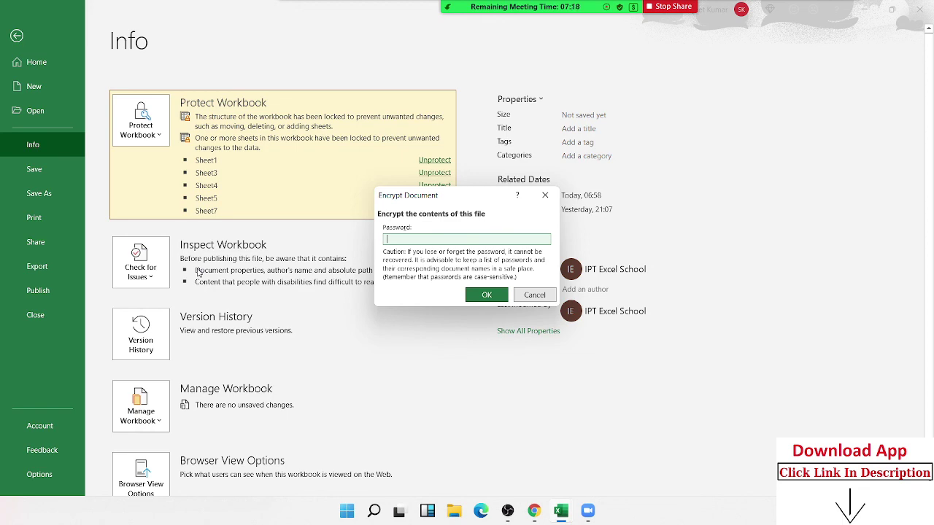
key(Escape)
key(Escape)
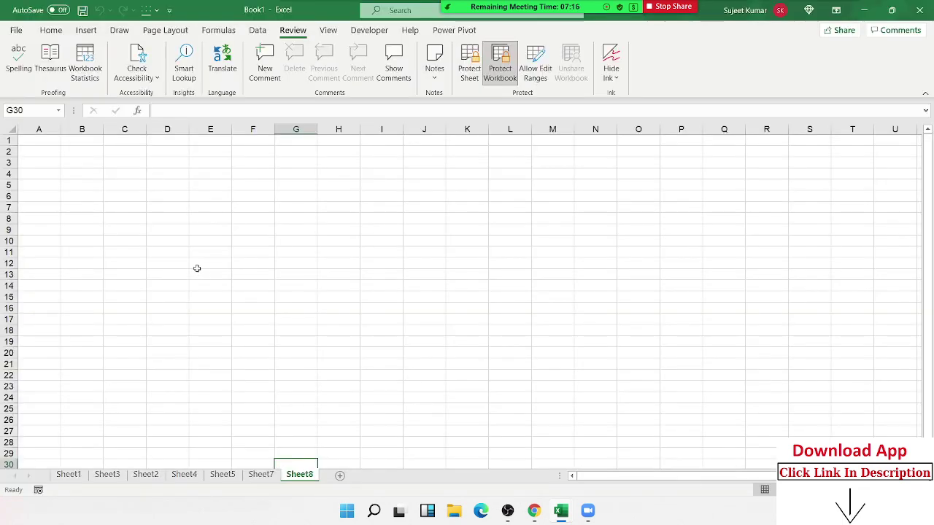
- Minimize Excel to the desktop with Win+D
key(super+d)
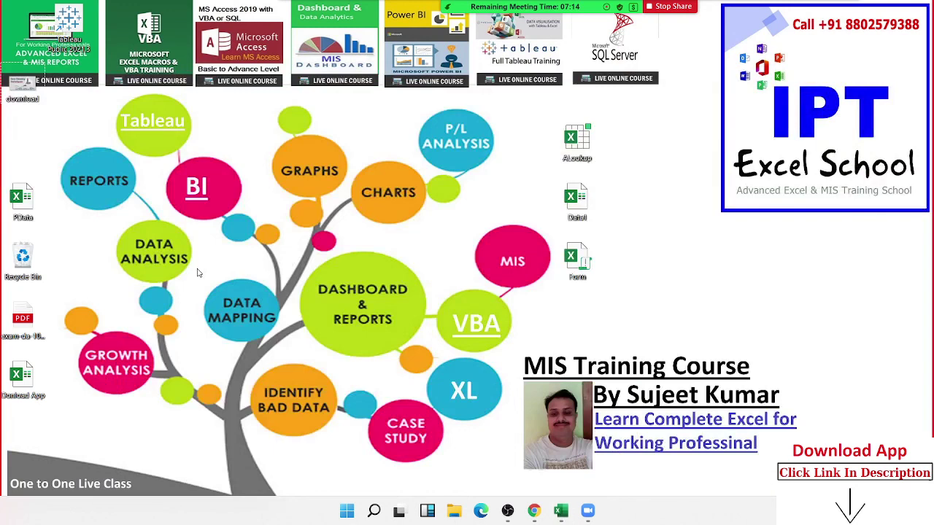